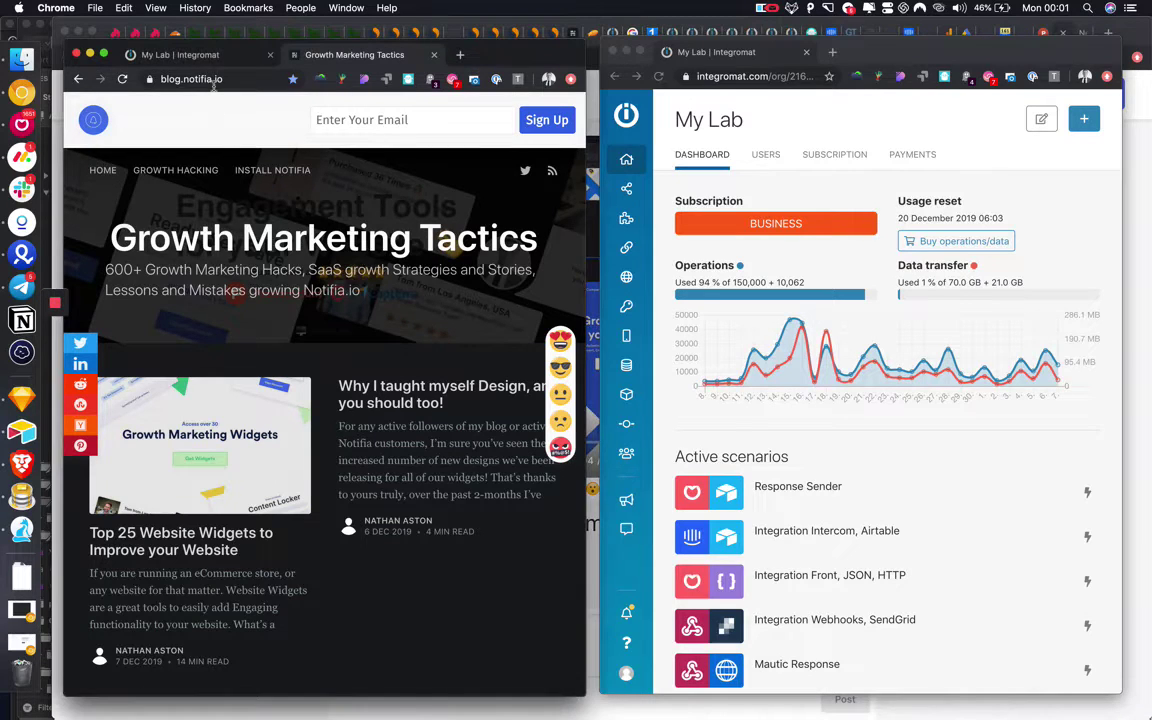
# Load notifia.io in the Integromat tab and go to the Notifia campaigns dashboard.
pyautogui.click(180, 55)
pyautogui.click(200, 79)
pyautogui.write('notifia.io')
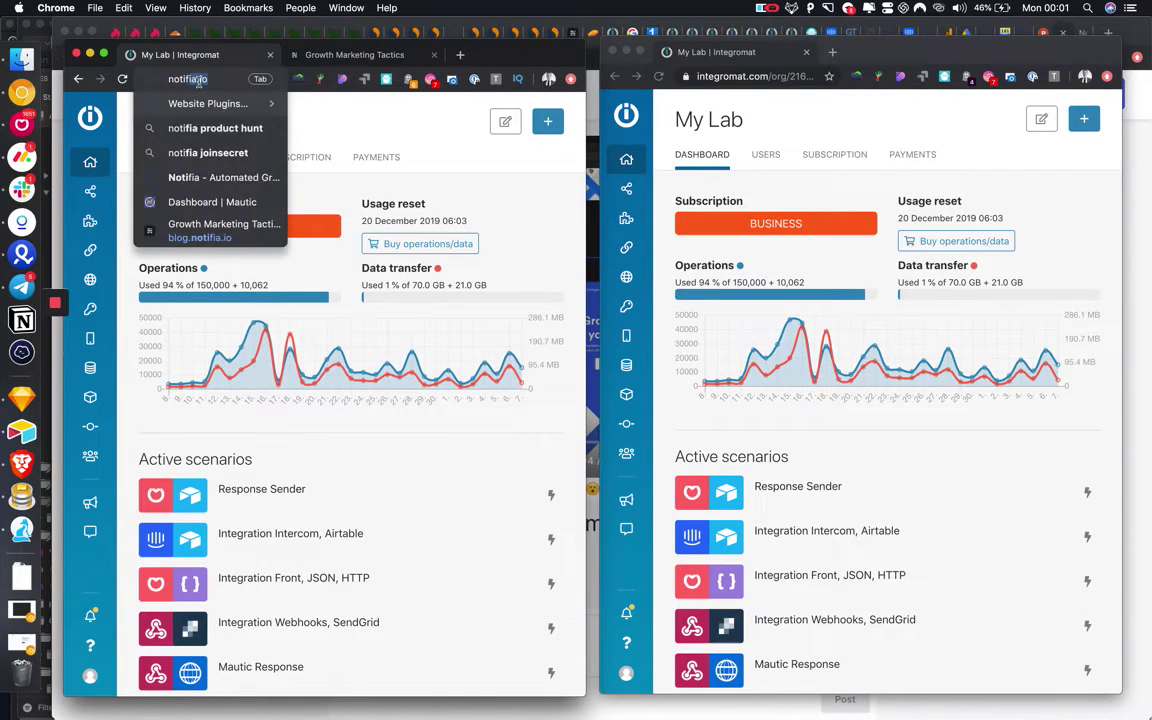
pyautogui.press('Return')
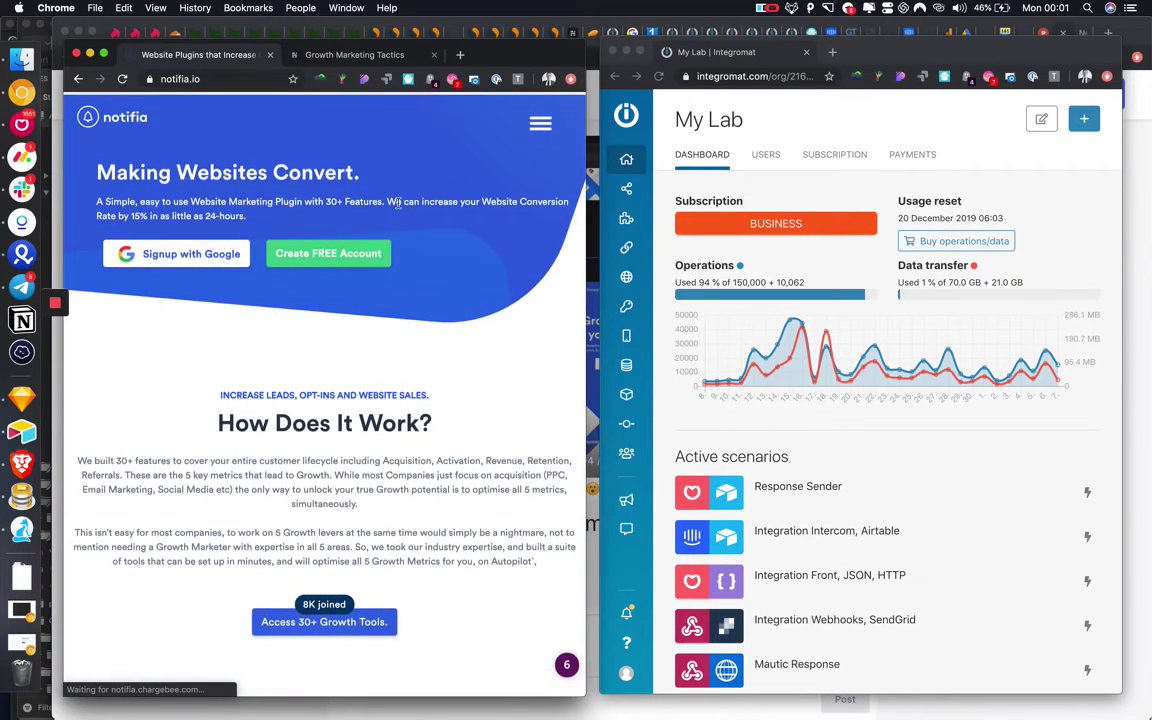
pyautogui.click(540, 120)
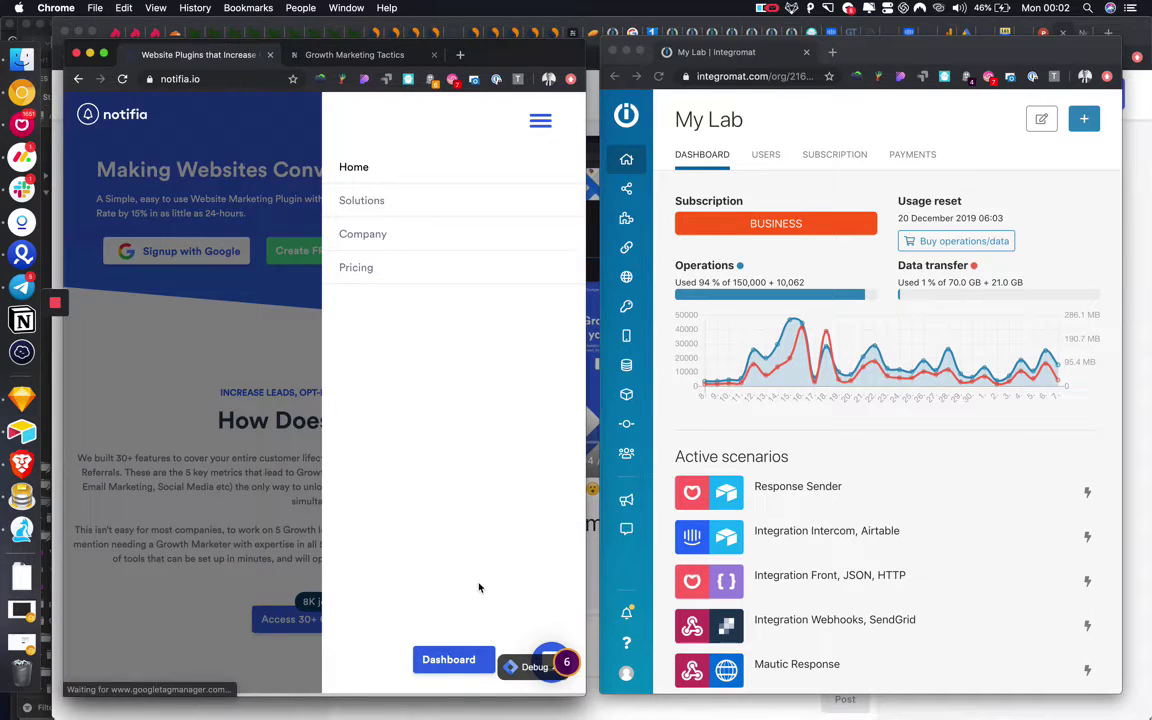
pyautogui.click(448, 659)
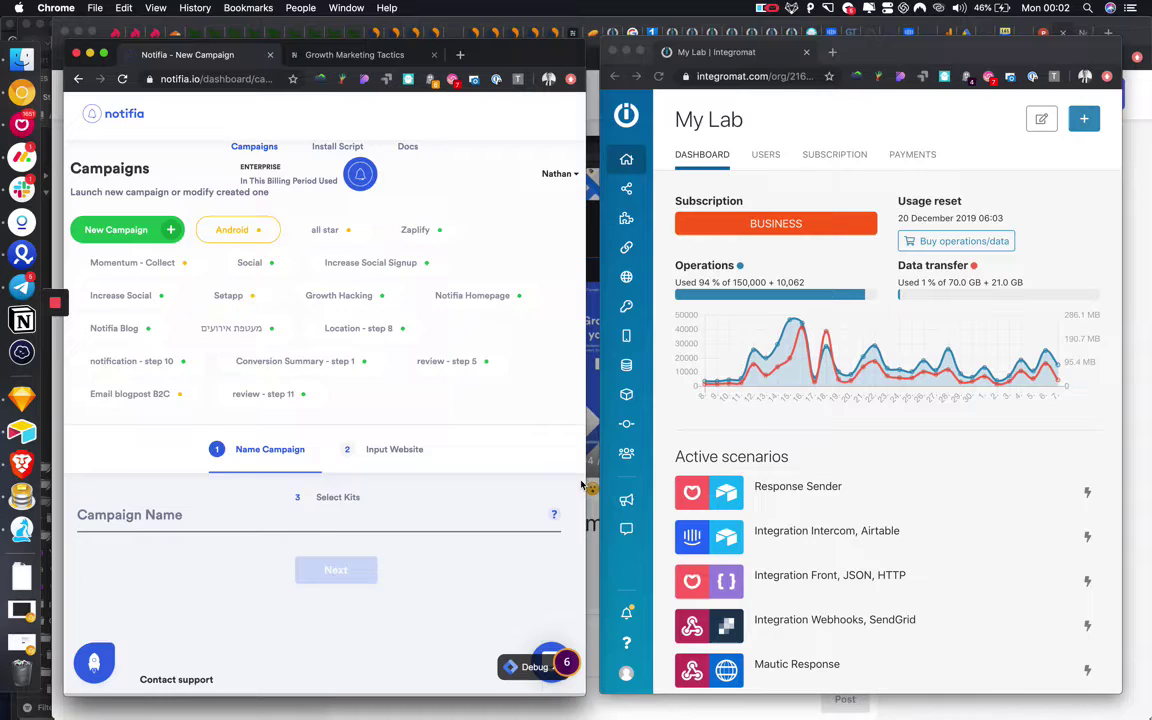
# Open the Notifia Blog campaign and show all its widgets to reach the Spin To Win card.
pyautogui.moveTo(587, 487); pyautogui.dragTo(961, 497)
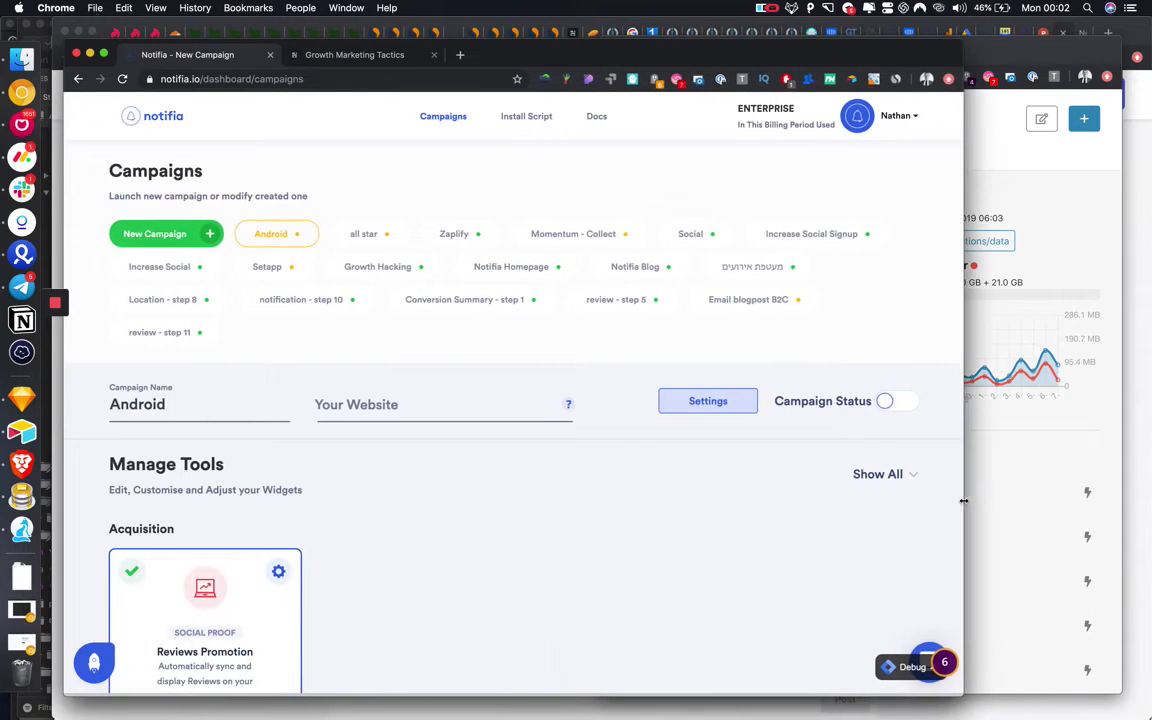
pyautogui.scroll(-3, 563, 515)
pyautogui.scroll(3, 563, 514)
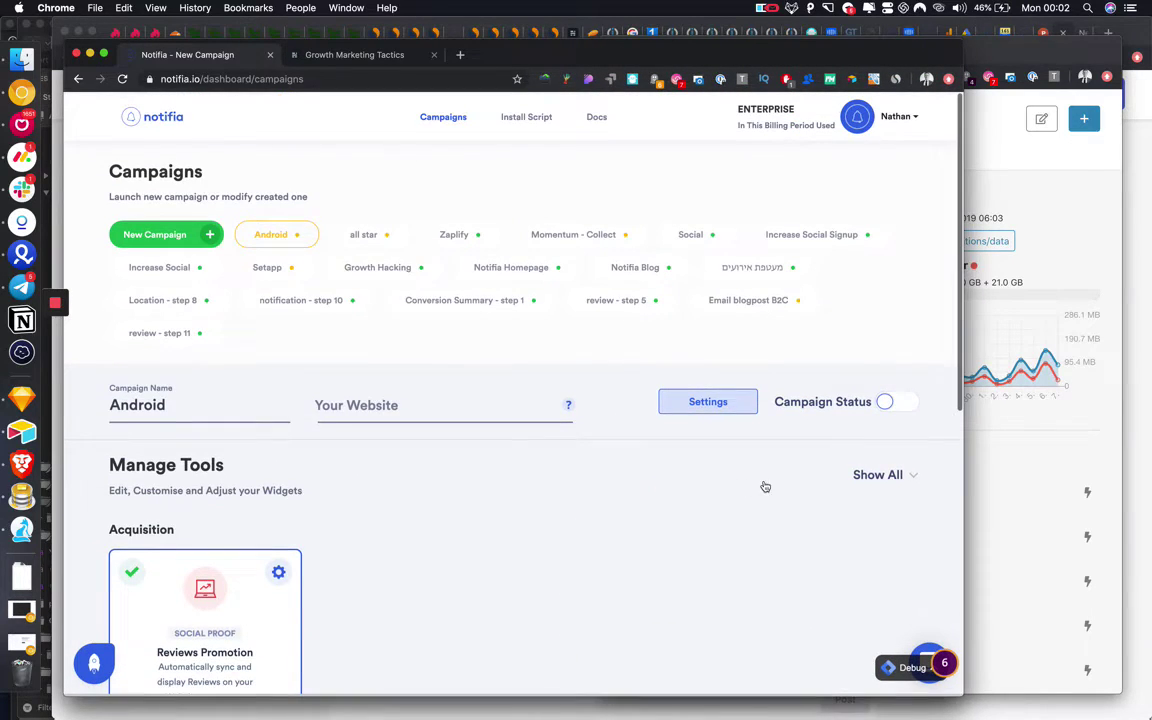
pyautogui.click(656, 266)
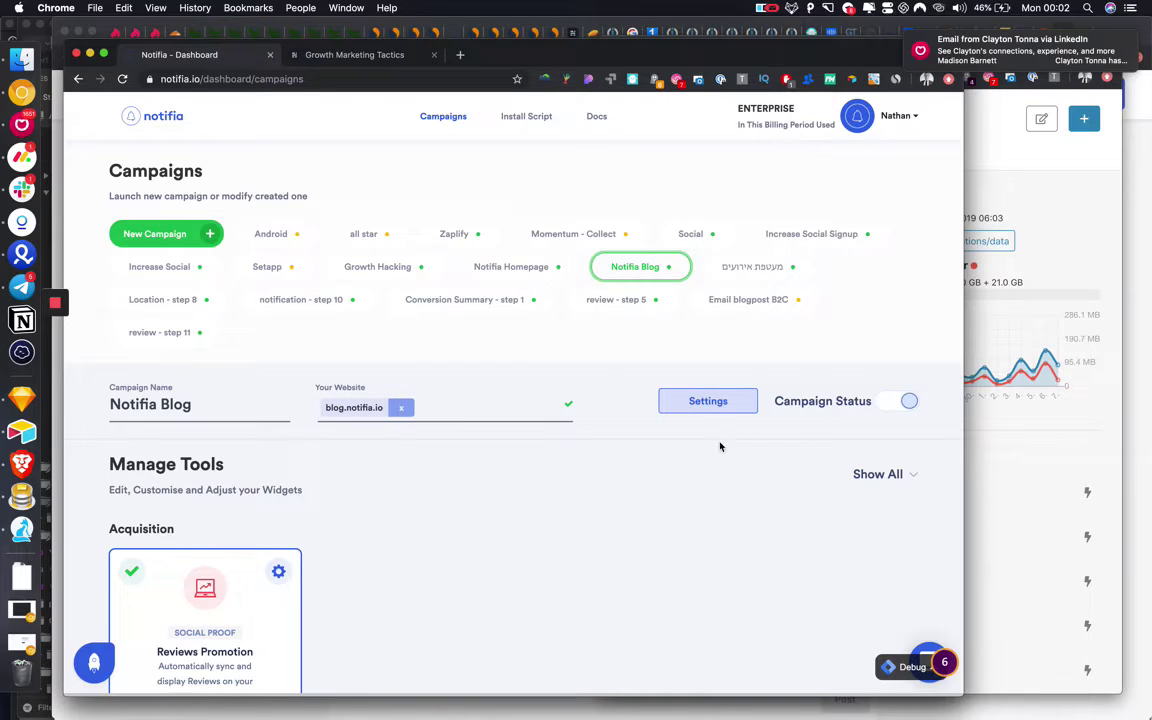
pyautogui.scroll(-3, 362, 471)
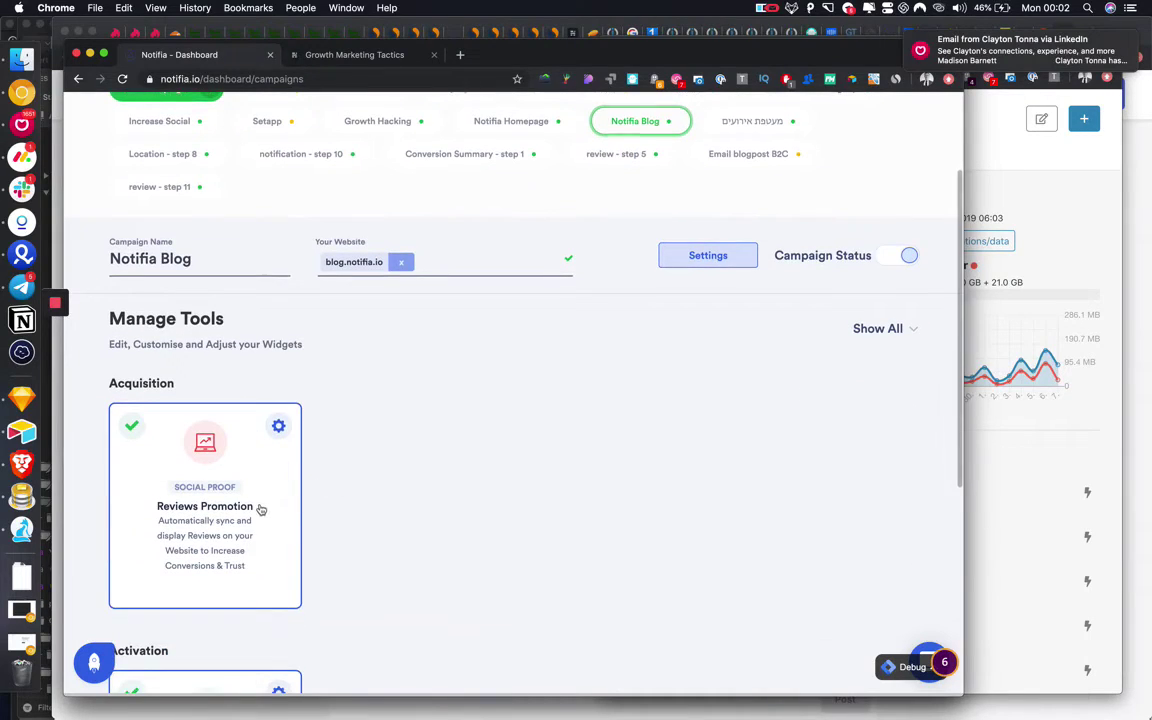
pyautogui.click(849, 331)
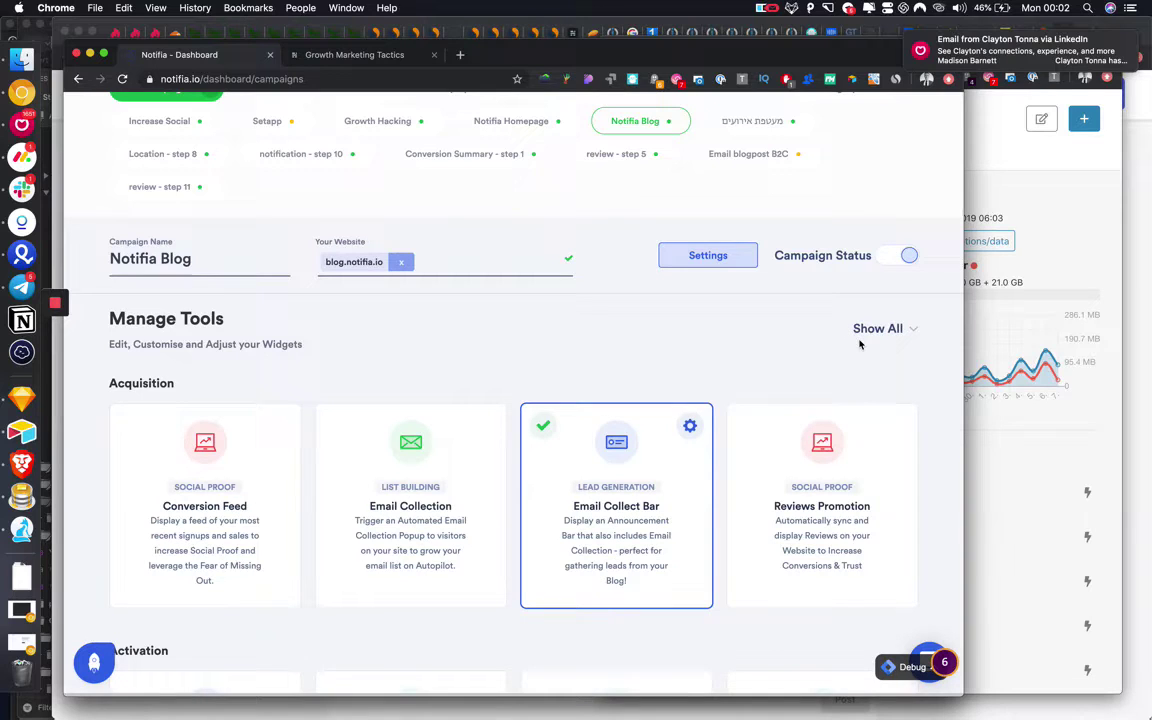
pyautogui.scroll(-10, 764, 403)
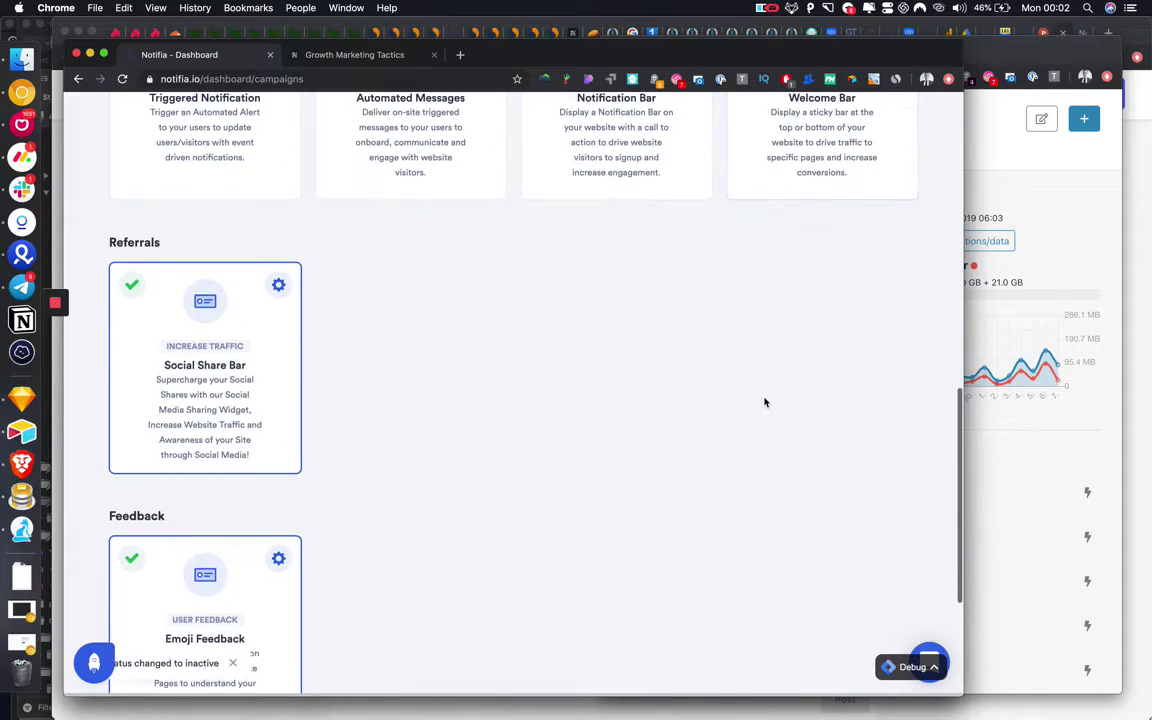
pyautogui.scroll(10, 764, 401)
pyautogui.click(892, 474)
pyautogui.scroll(-12, 710, 458)
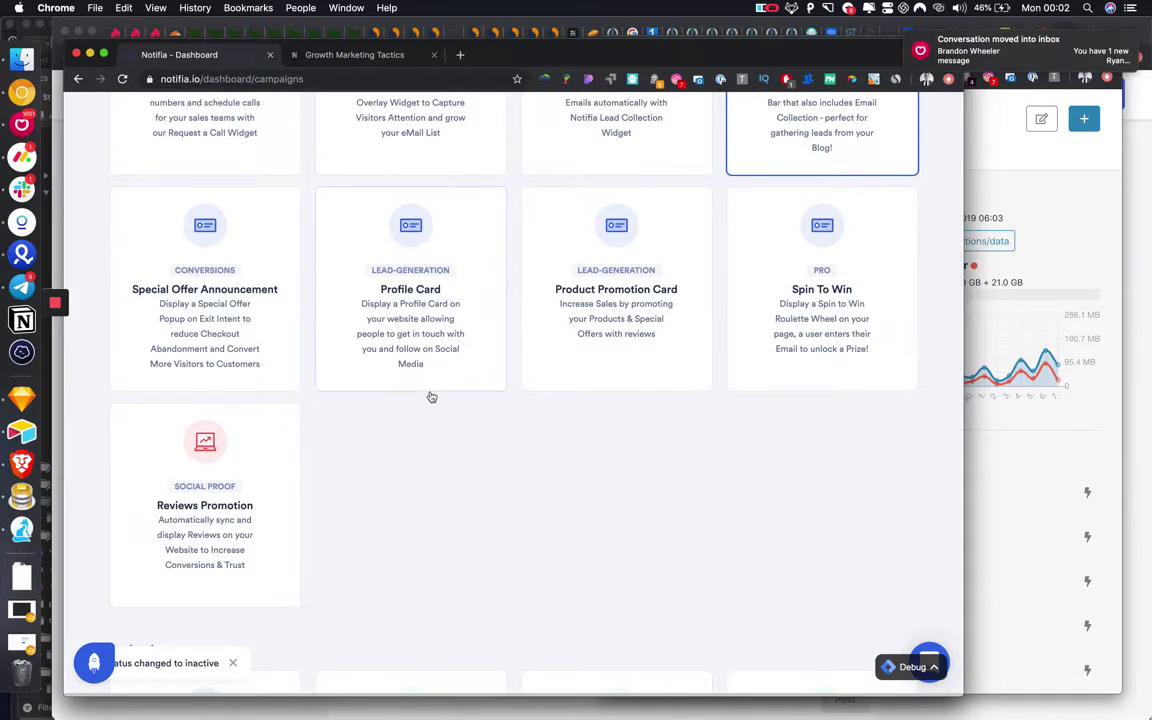
# Set the Spin to Win widget background to the blue preset colour (#3569e7).
pyautogui.moveTo(822, 334)
pyautogui.click(897, 209)
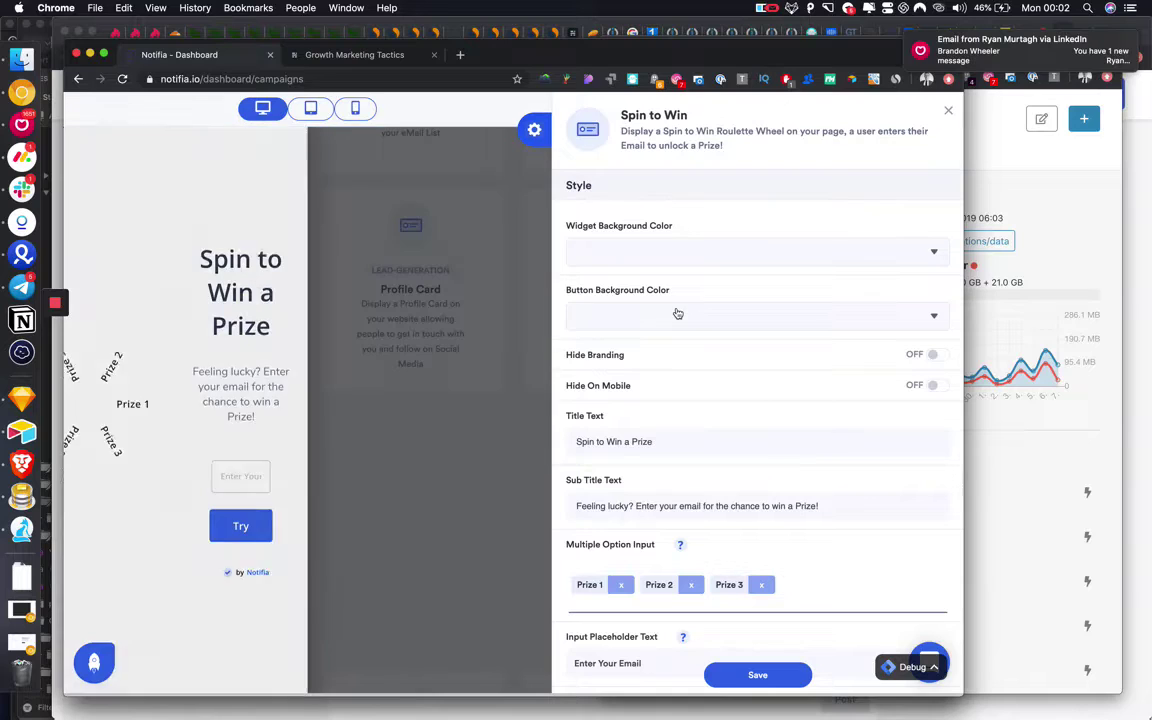
pyautogui.click(666, 250)
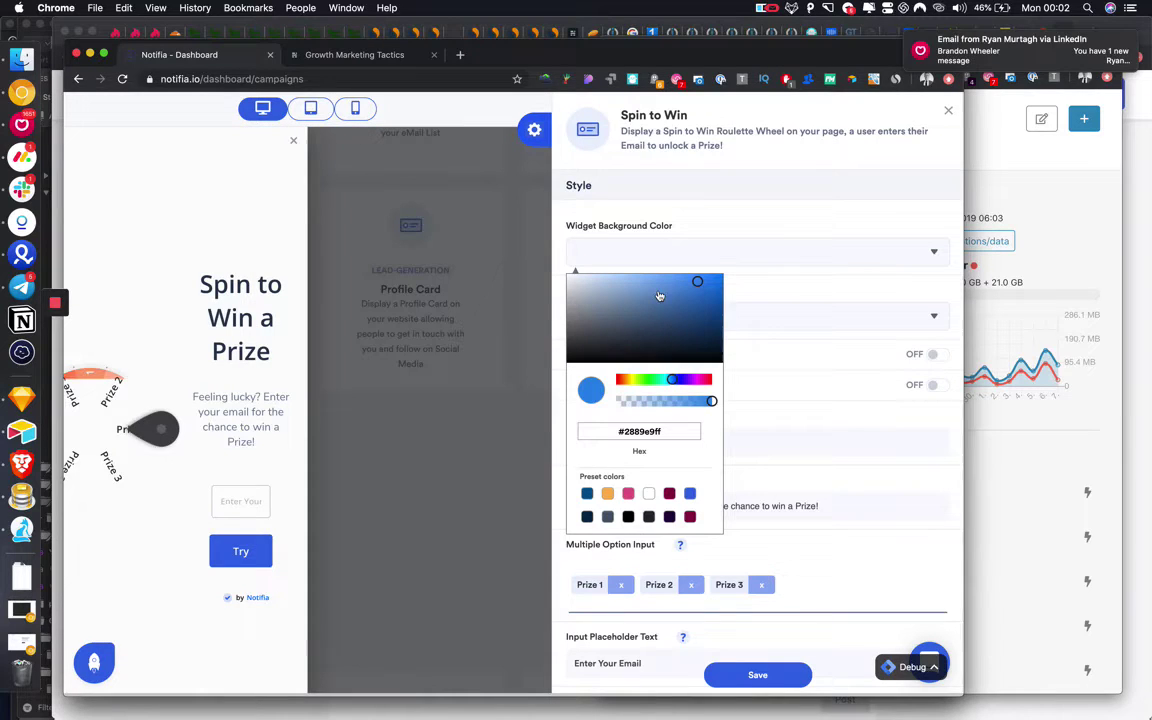
pyautogui.click(691, 495)
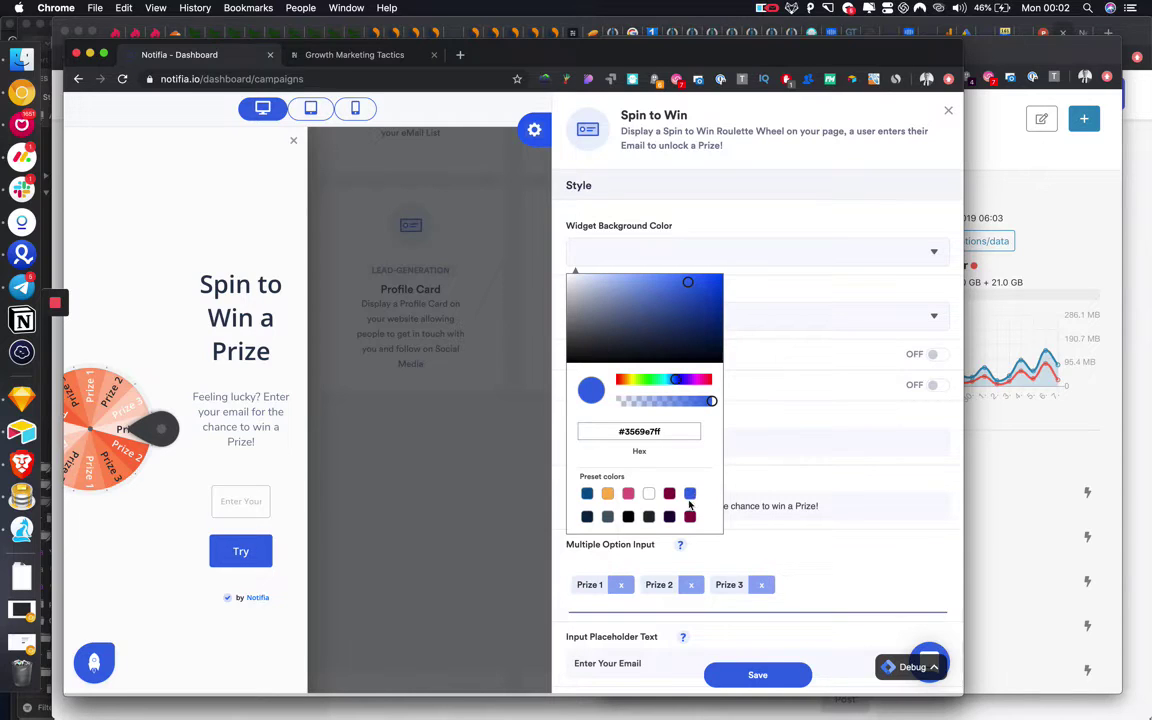
pyautogui.click(816, 467)
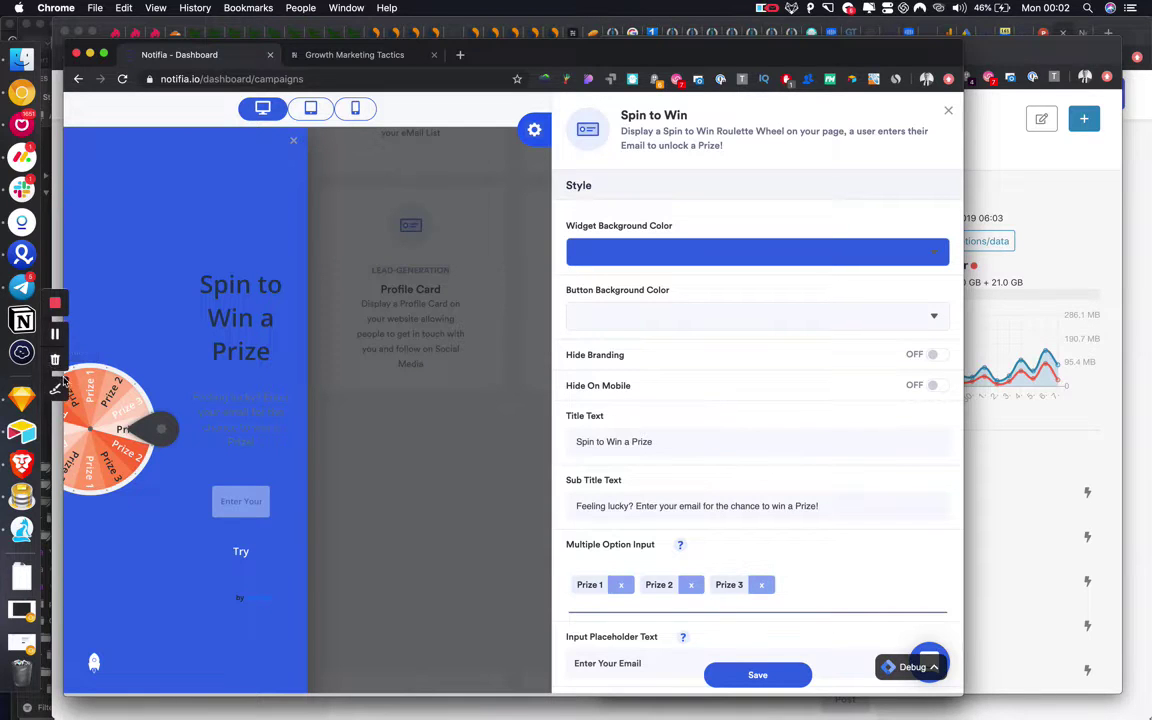
# Widen the browser window and make the Spin to Win title text white.
pyautogui.moveTo(17, 414); pyautogui.dragTo(42, 400)
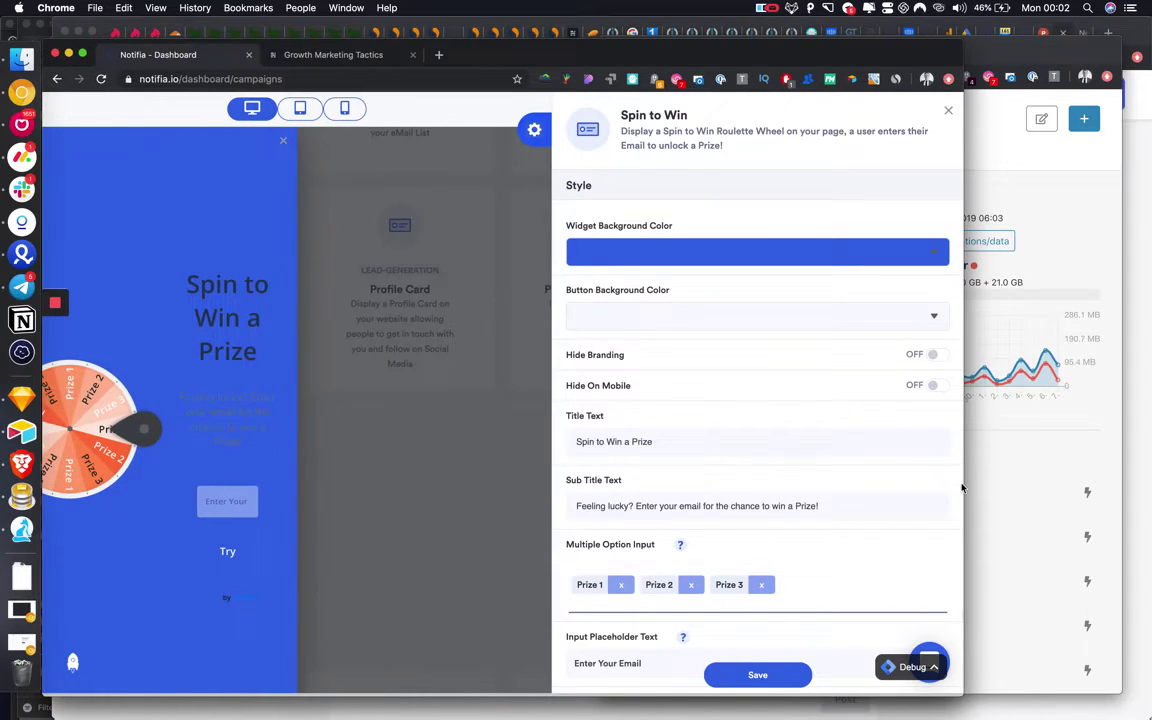
pyautogui.moveTo(963, 488); pyautogui.dragTo(1149, 500)
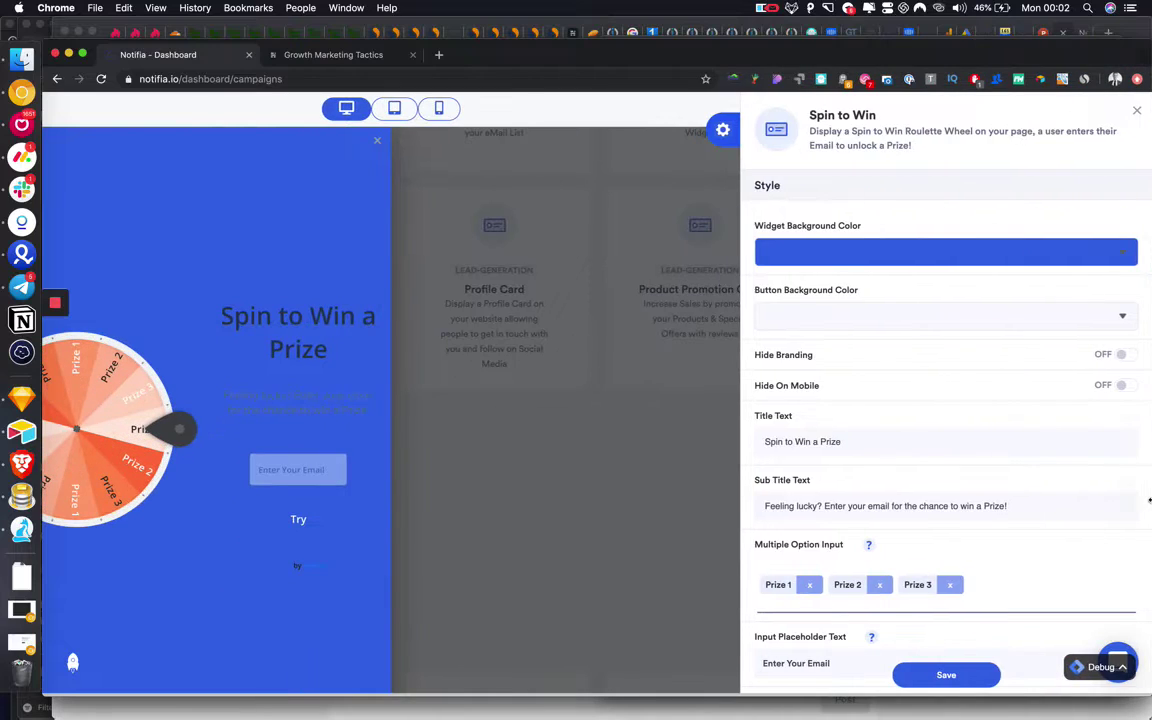
pyautogui.scroll(-1, 840, 451)
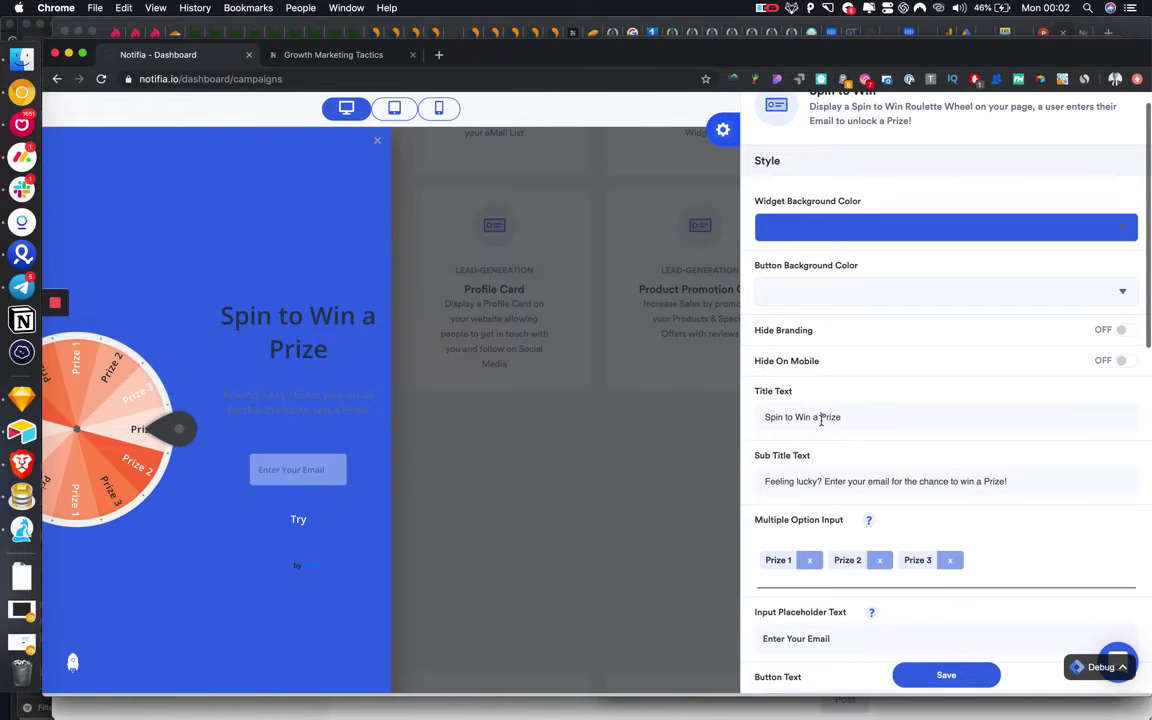
pyautogui.tripleClick(821, 418)
pyautogui.click(1008, 443)
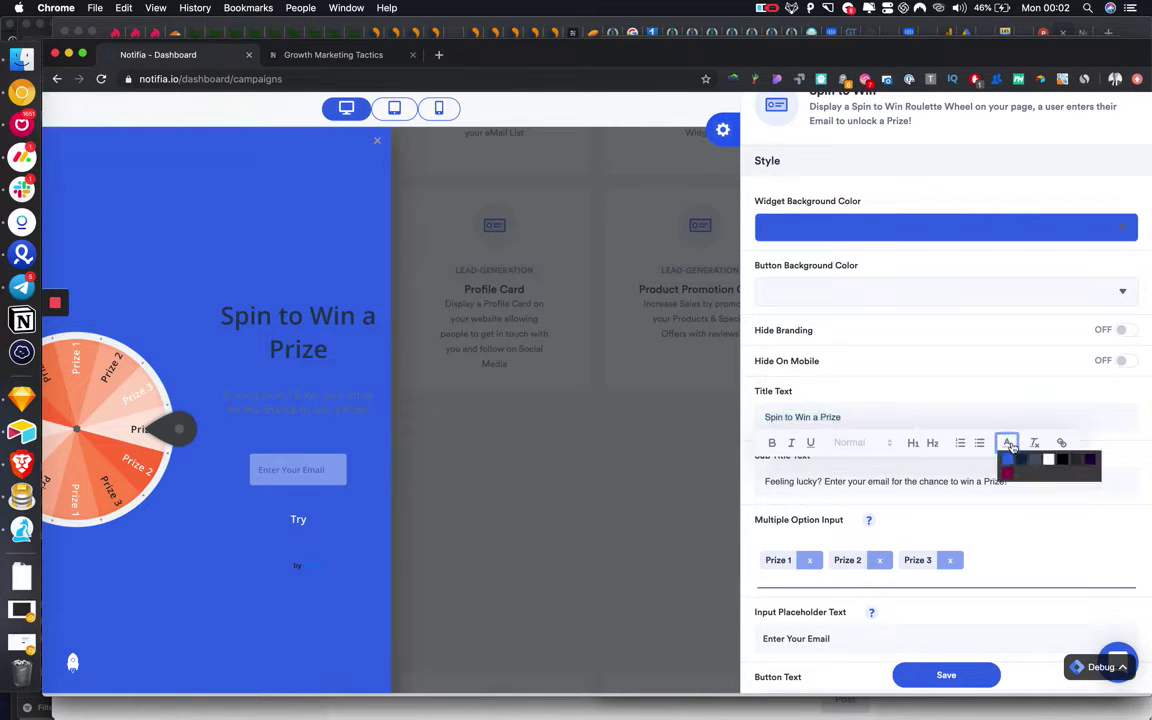
pyautogui.click(1049, 461)
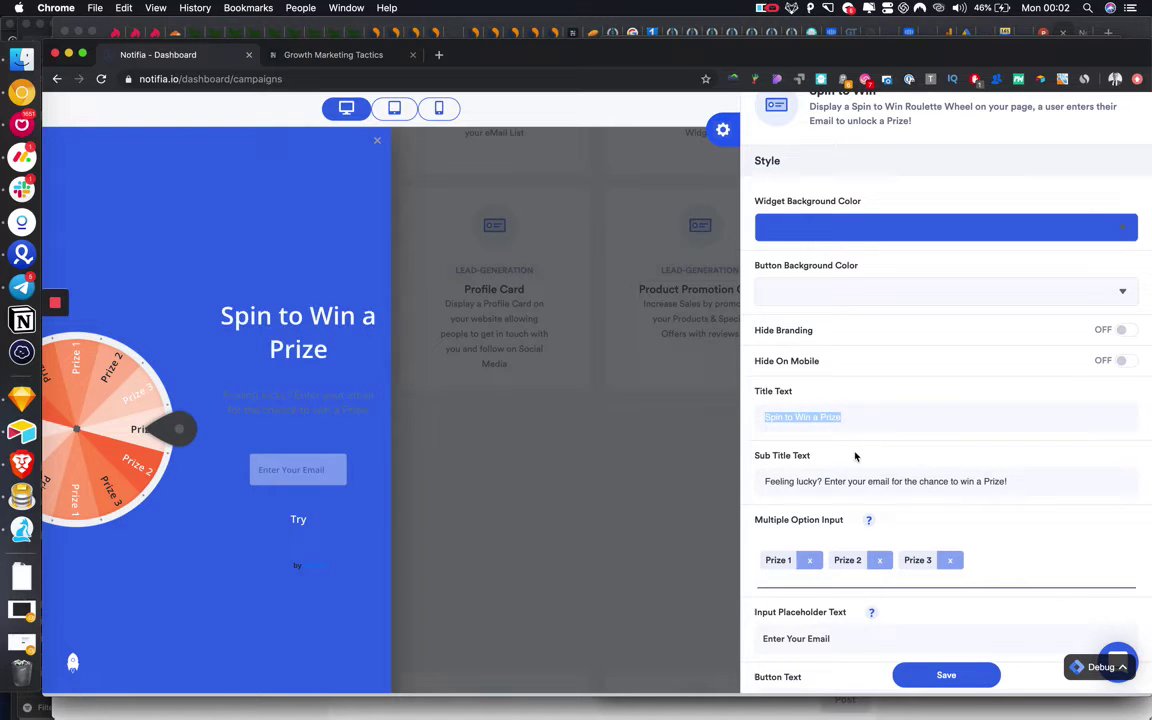
pyautogui.tripleClick(824, 418)
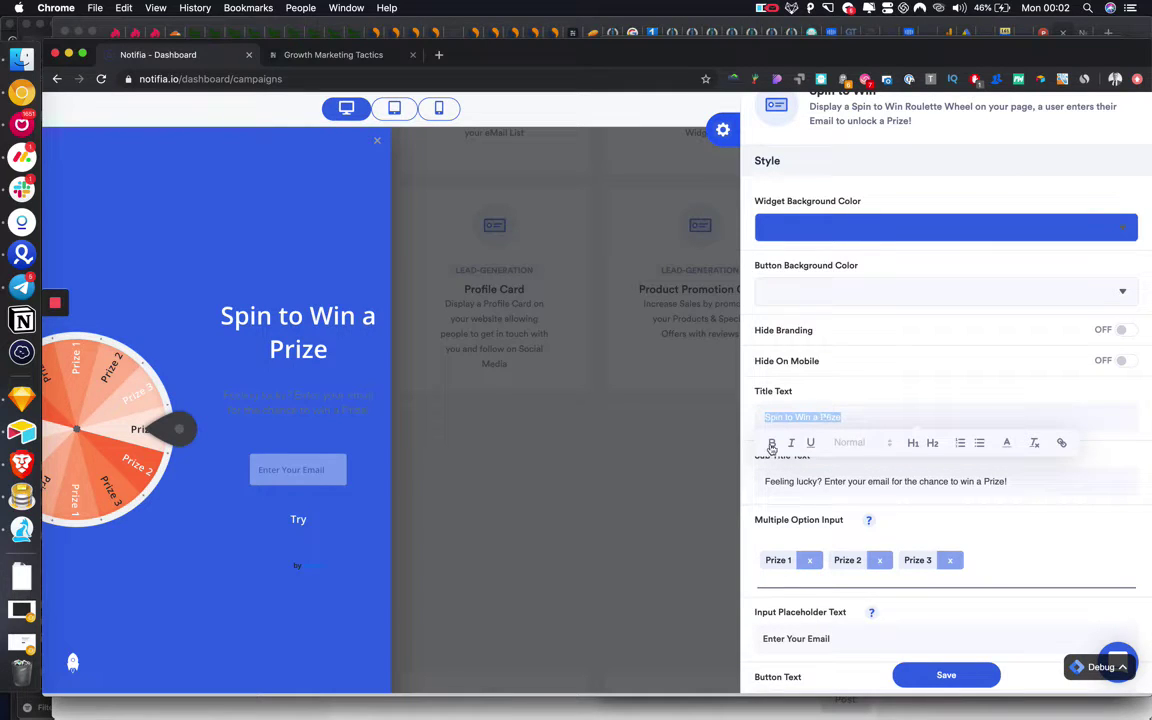
pyautogui.click(850, 409)
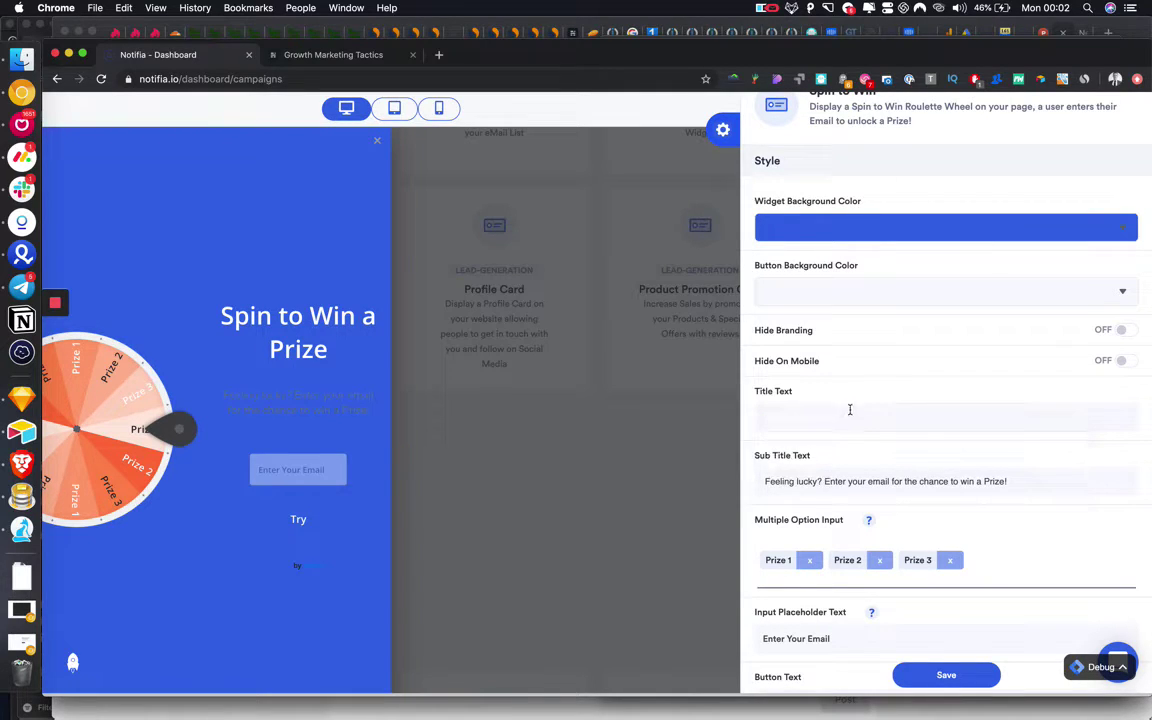
# Make the Spin to Win subtitle text white.
pyautogui.tripleClick(840, 480)
pyautogui.click(1007, 508)
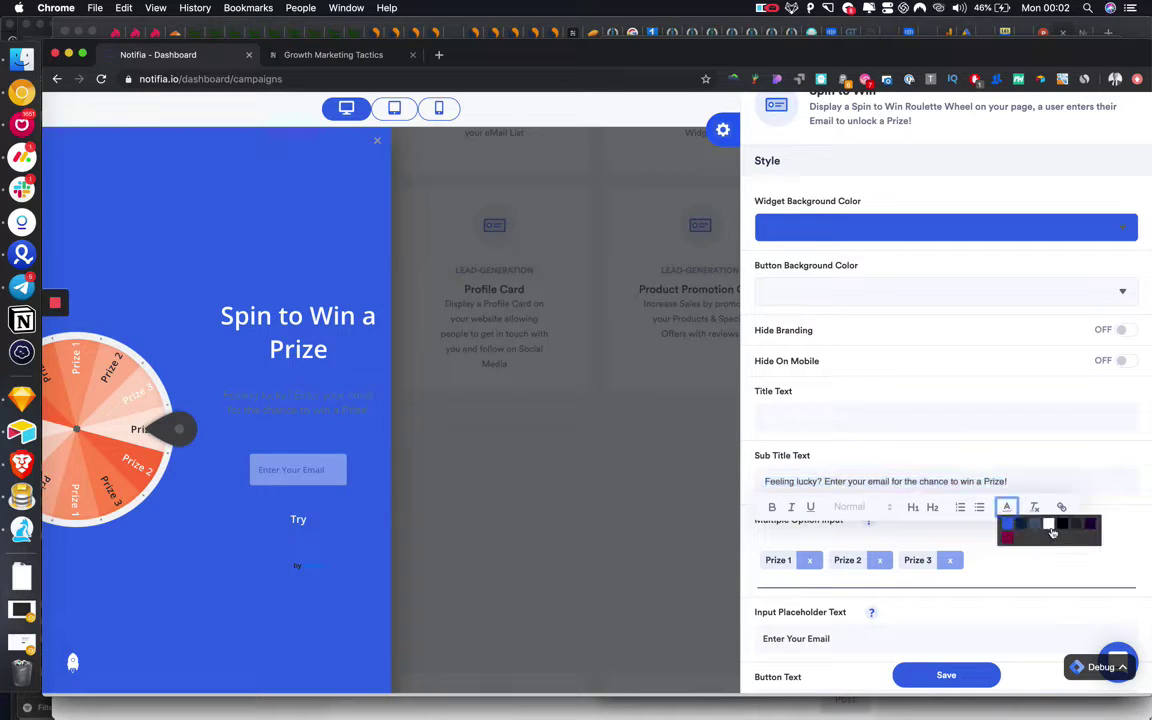
pyautogui.click(1050, 528)
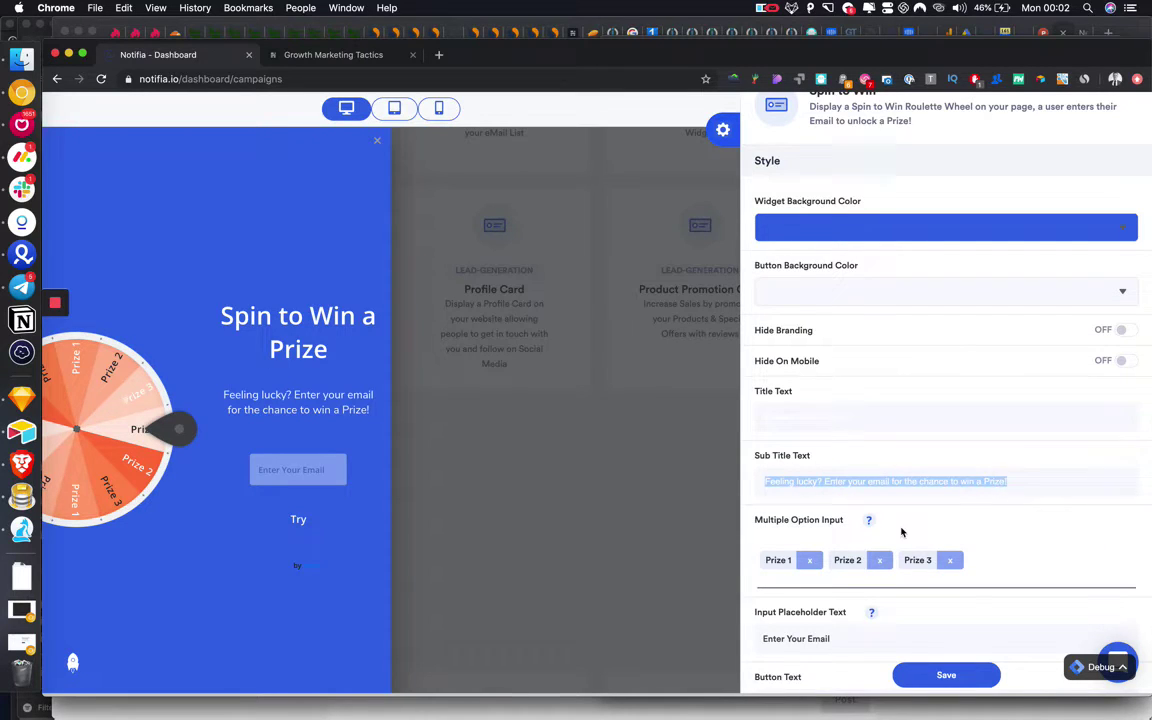
pyautogui.scroll(-3, 901, 532)
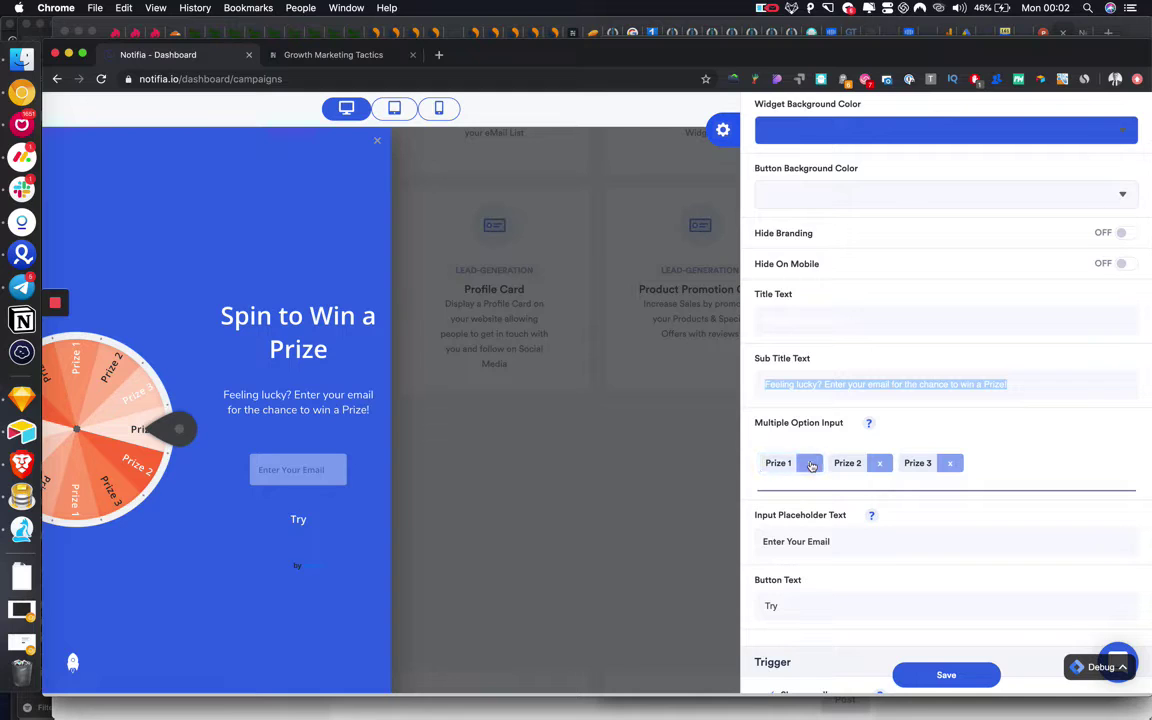
pyautogui.scroll(-1, 825, 505)
pyautogui.scroll(3, 835, 528)
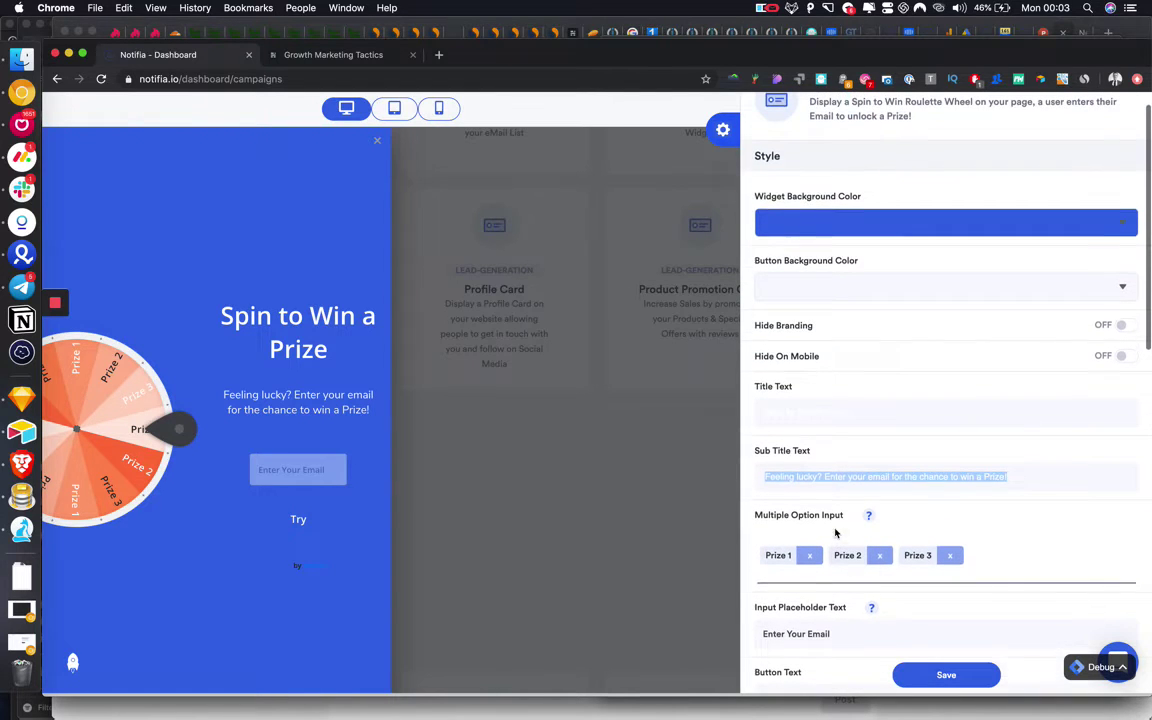
# Set the widget's button background colour to white.
pyautogui.click(828, 297)
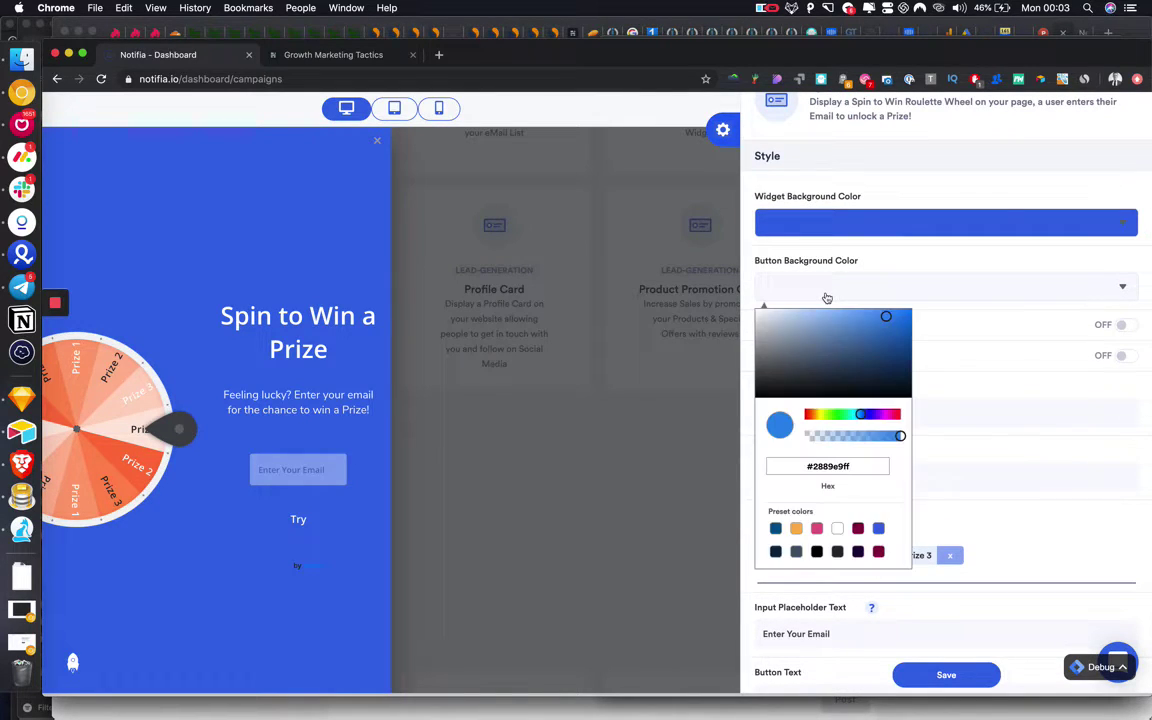
pyautogui.moveTo(843, 352); pyautogui.dragTo(755, 311)
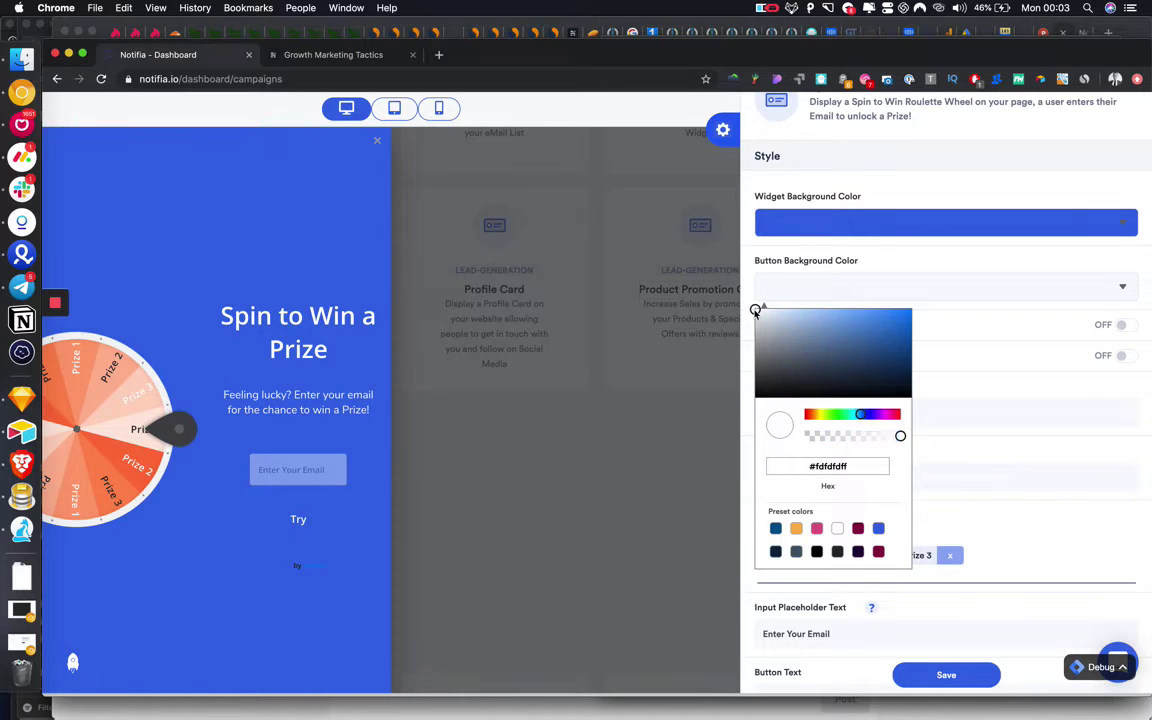
pyautogui.click(994, 392)
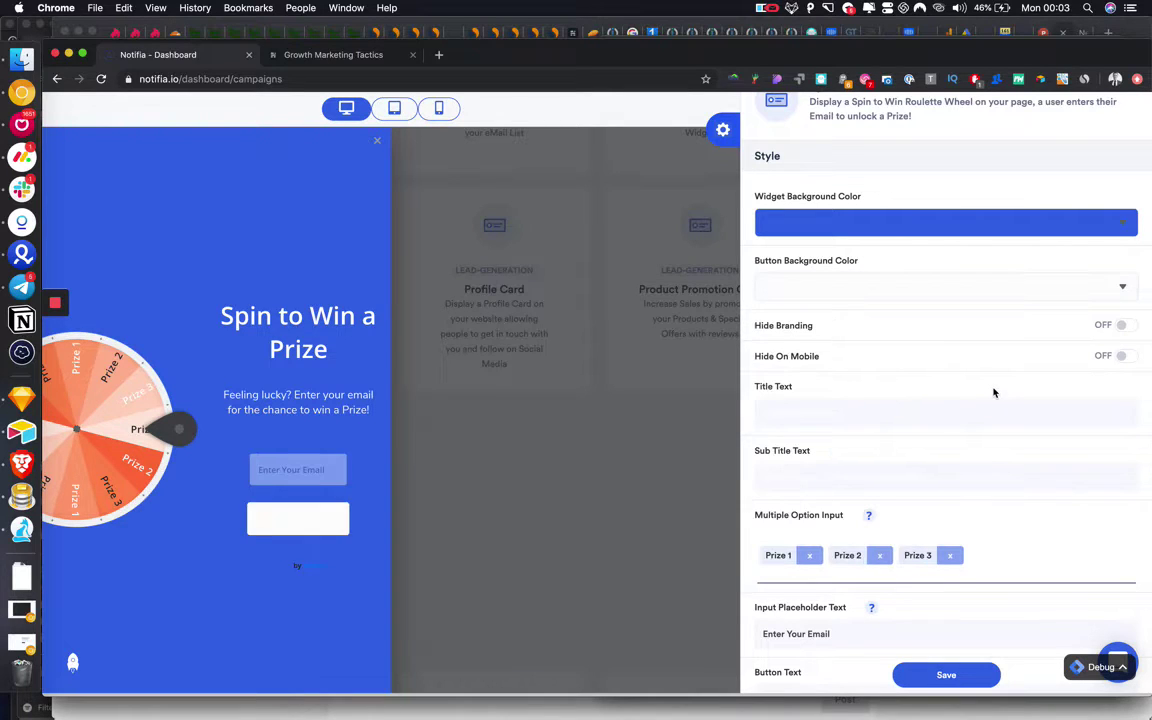
pyautogui.scroll(-4, 923, 460)
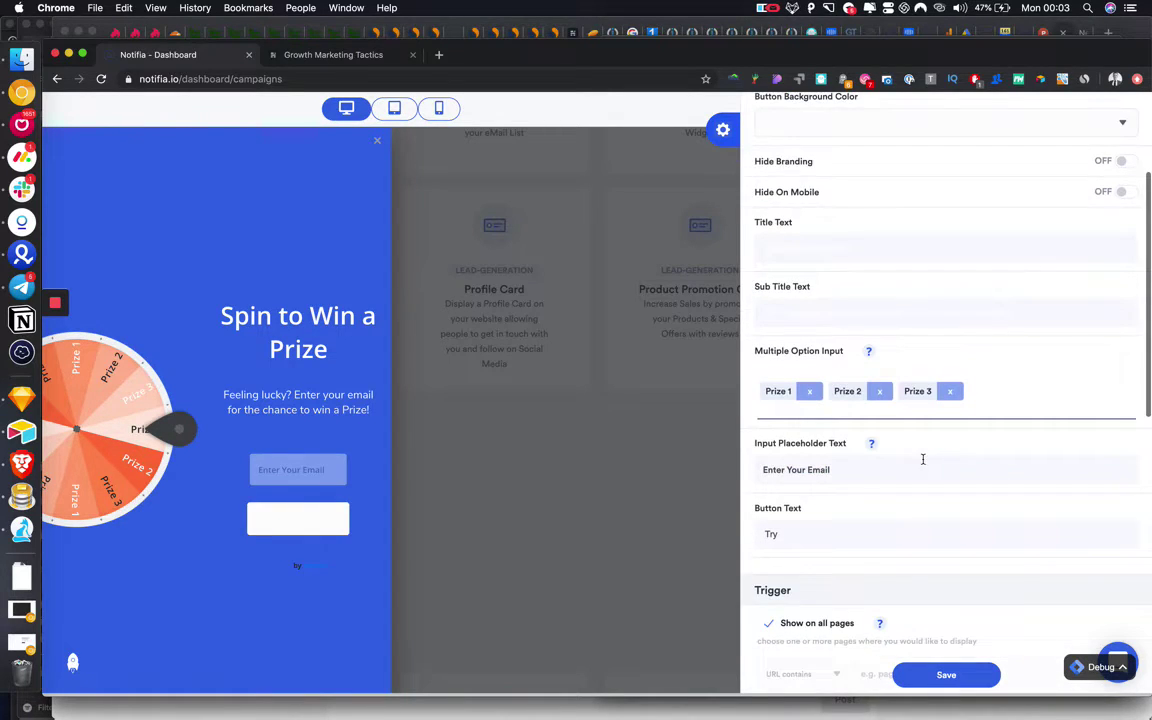
# Change the button label to dark 'Spin' and the email placeholder to 'Your Email'.
pyautogui.doubleClick(796, 506)
pyautogui.click(1007, 535)
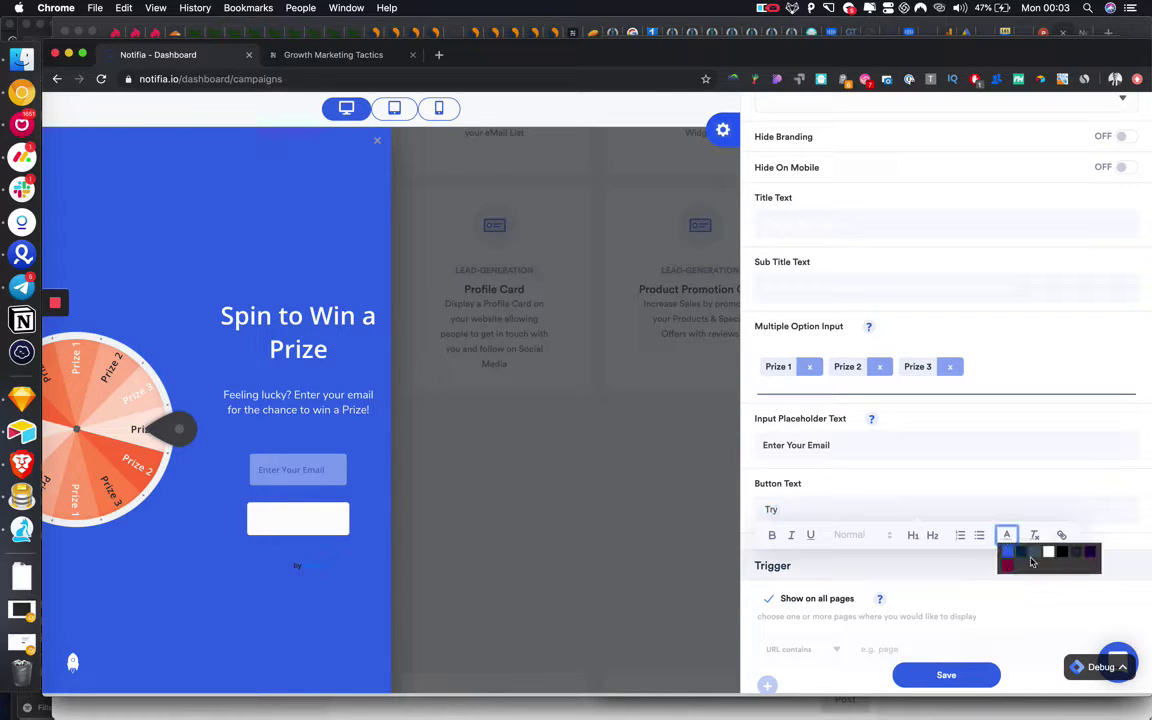
pyautogui.click(1024, 557)
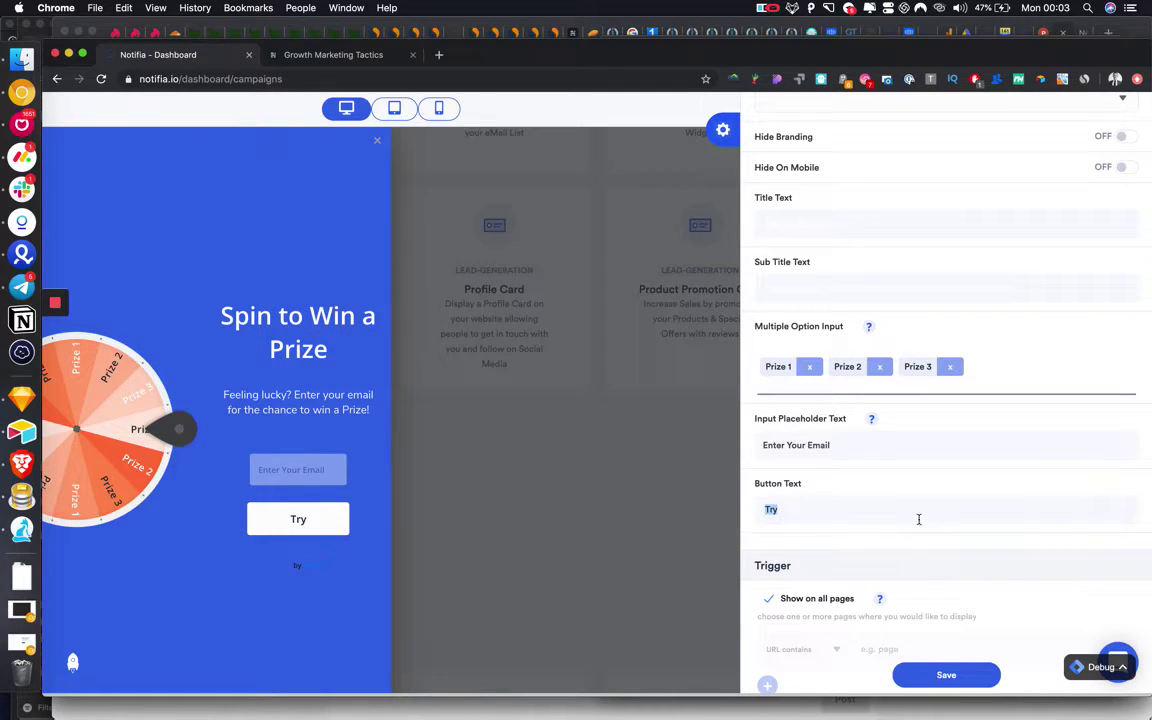
pyautogui.write('Spin')
pyautogui.doubleClick(772, 509)
pyautogui.tripleClick(805, 444)
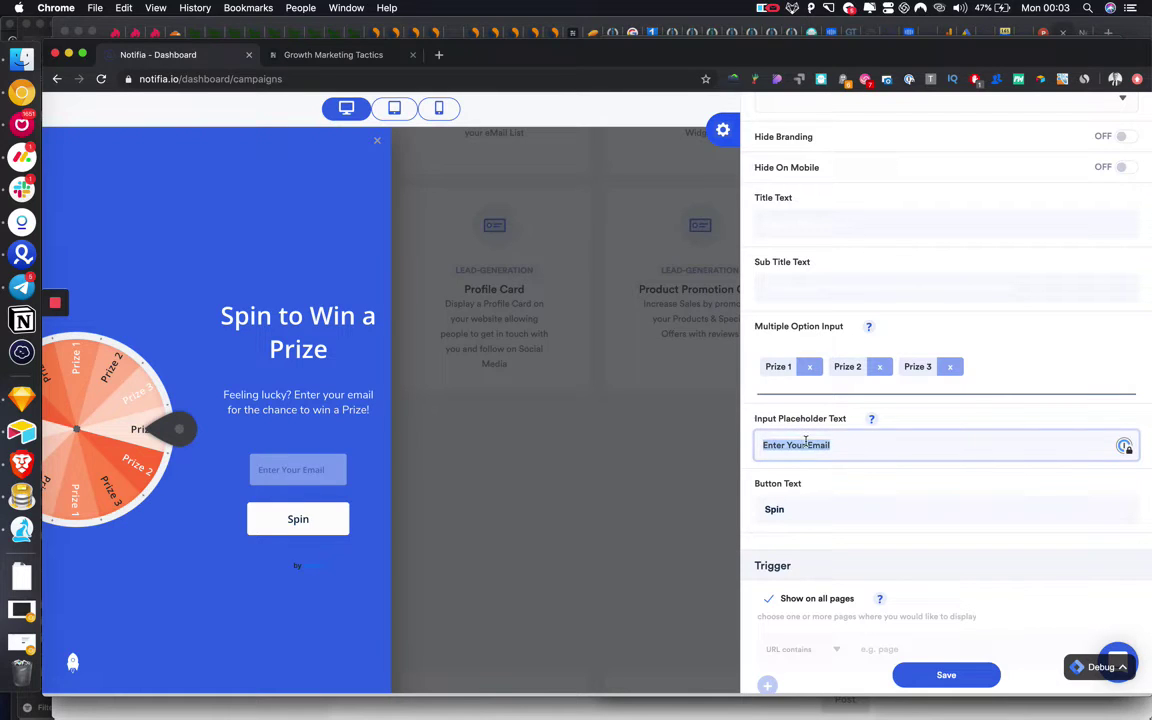
pyautogui.write('You')
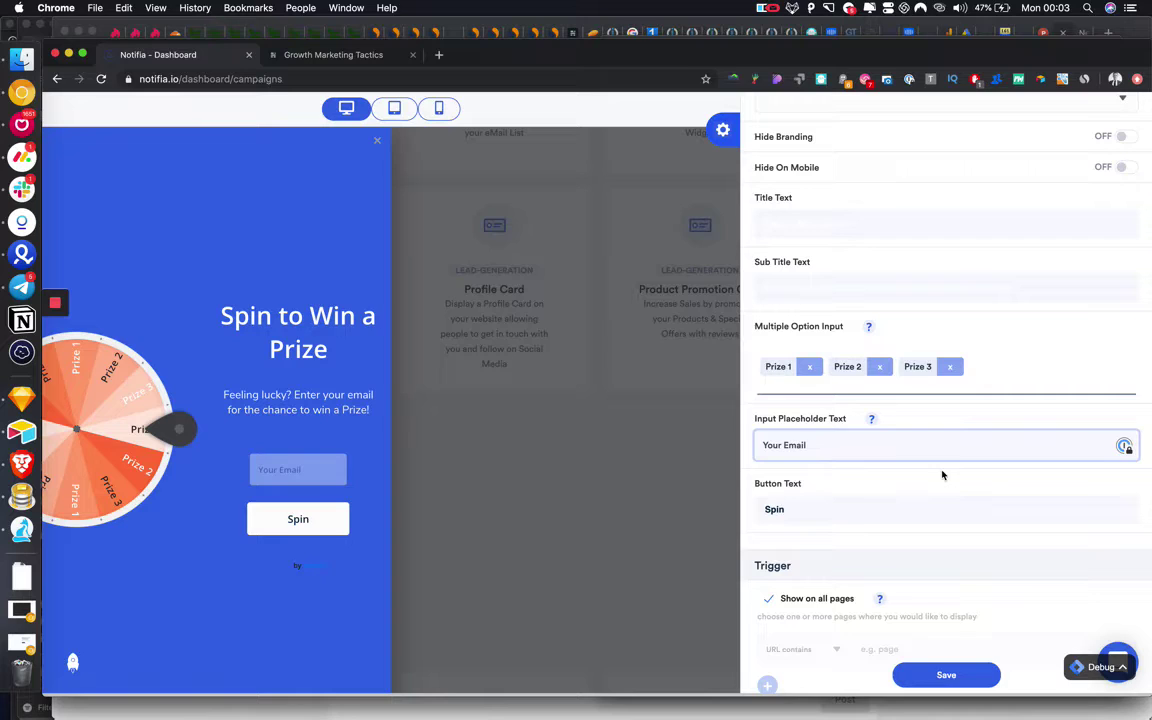
# Replace the wheel's Prize 1–3 options with Free Account, Growth Guide and 25% off.
pyautogui.click(810, 367)
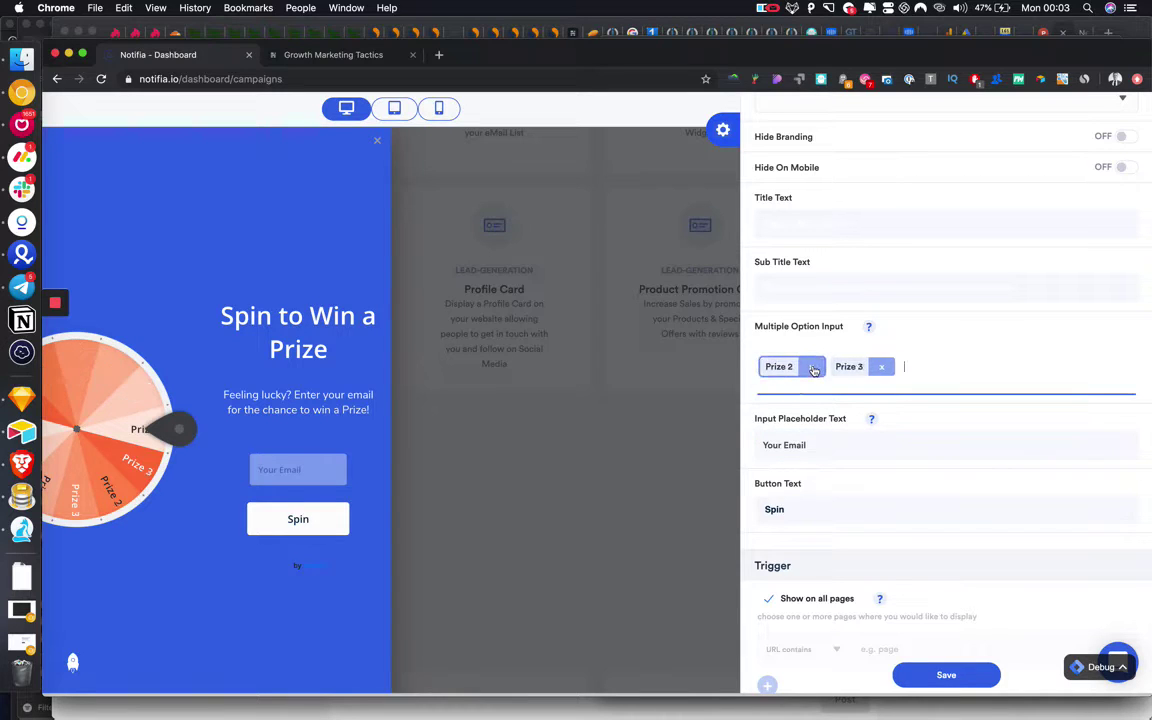
pyautogui.click(813, 368)
pyautogui.click(814, 368)
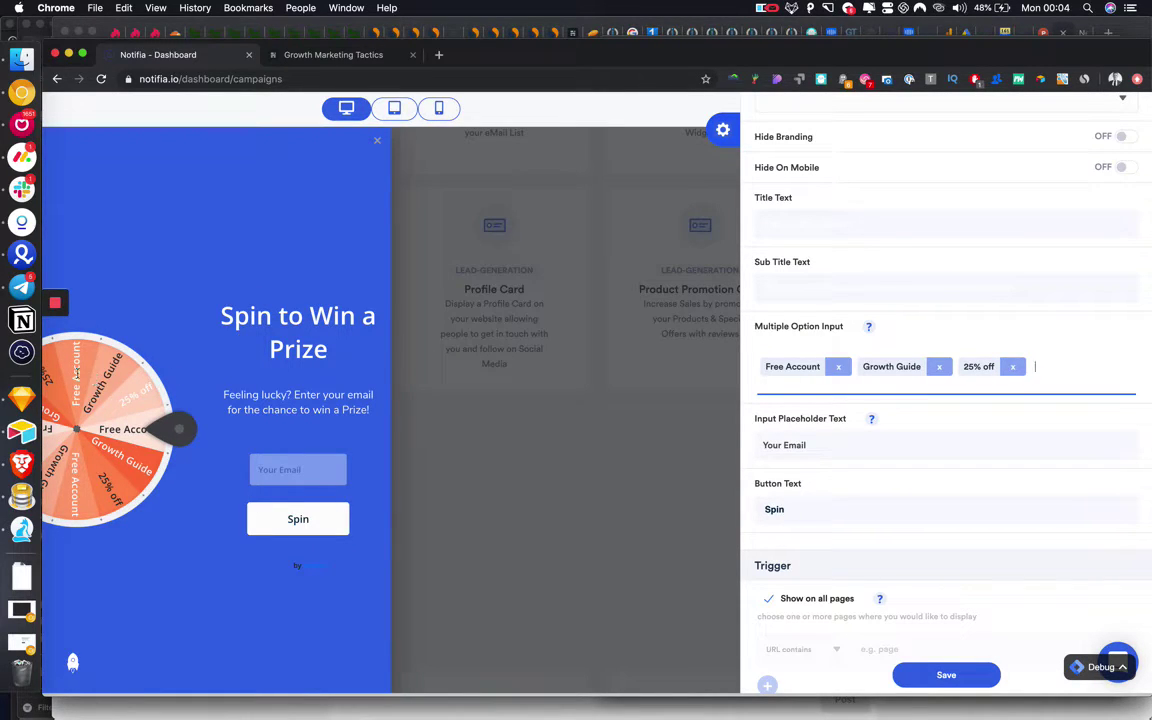
pyautogui.moveTo(124, 404); pyautogui.dragTo(152, 389)
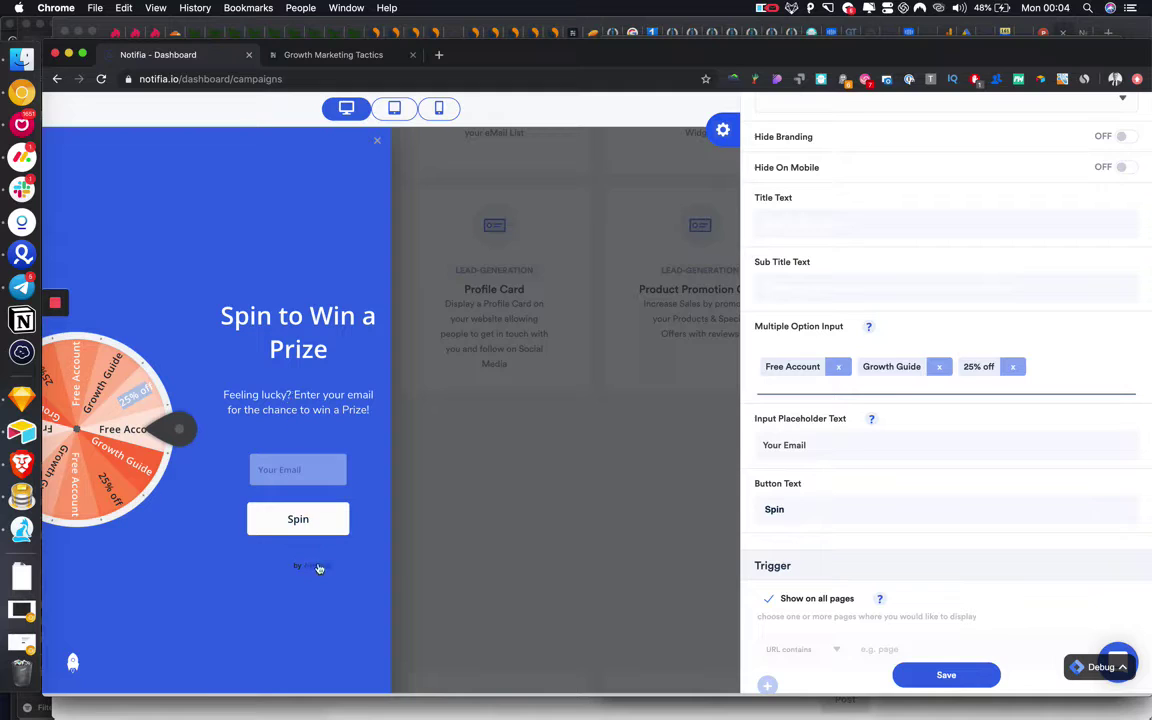
pyautogui.scroll(5, 856, 334)
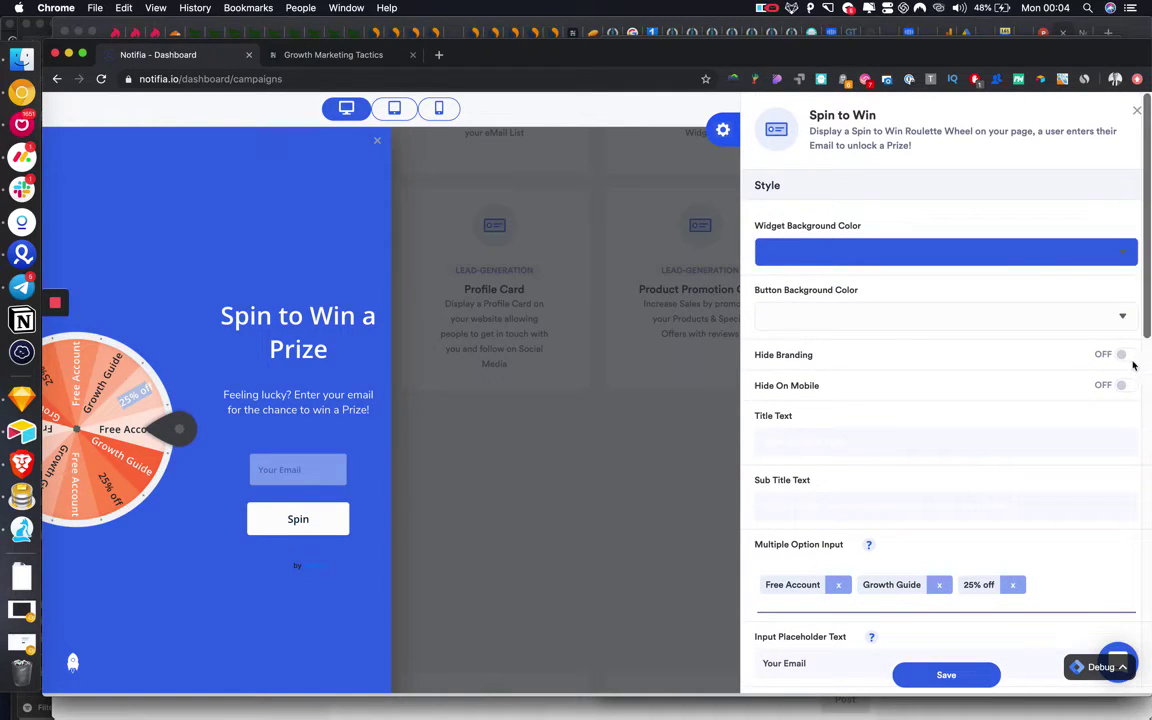
# Hide Notifia branding and show the widget only on URLs containing 'blog'.
pyautogui.click(1121, 354)
pyautogui.scroll(-5, 895, 378)
pyautogui.scroll(-3, 898, 379)
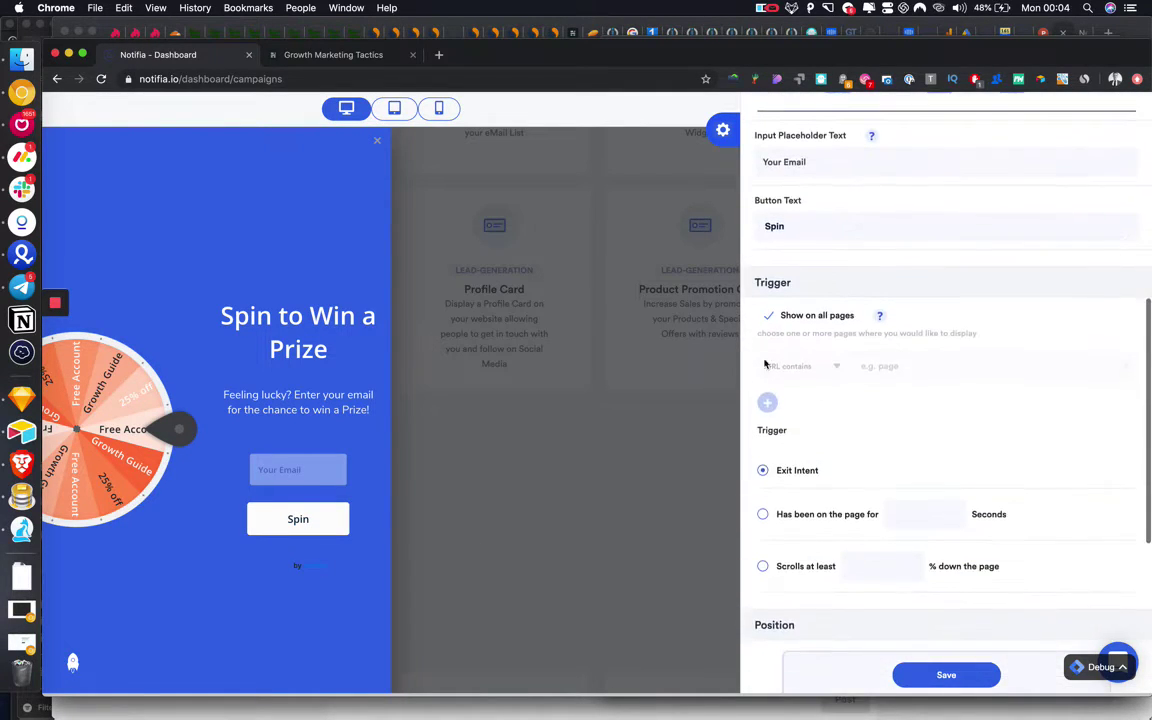
pyautogui.click(768, 323)
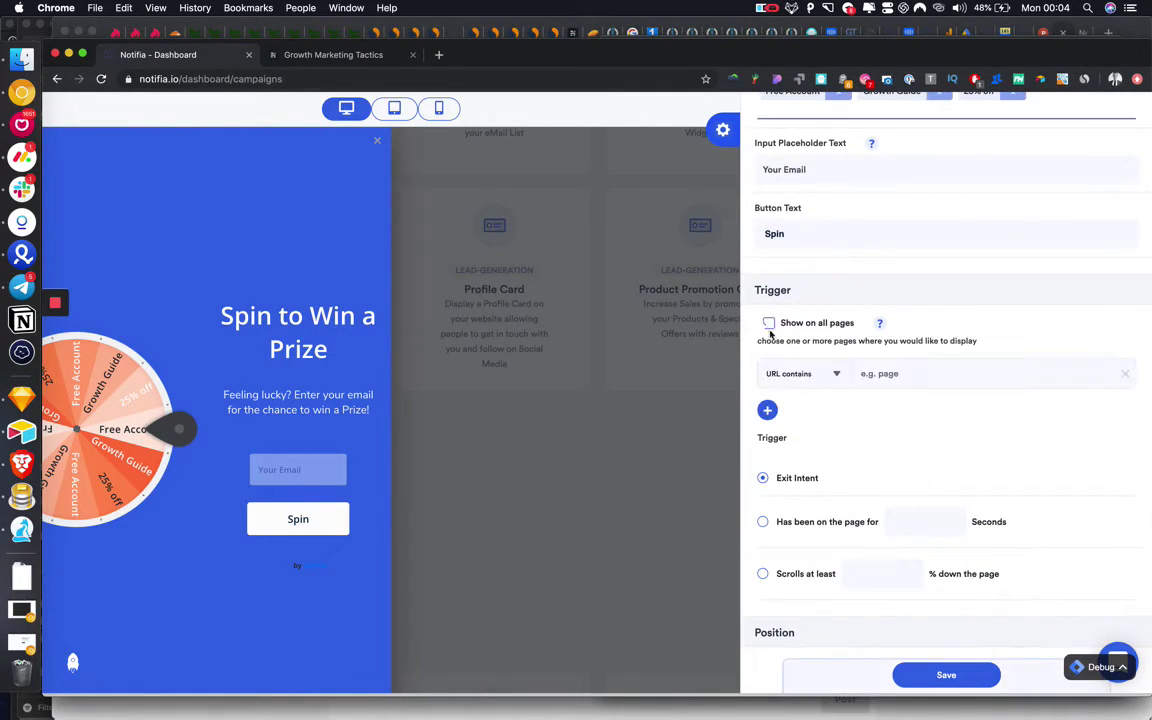
pyautogui.click(910, 373)
pyautogui.write('blog')
# Trigger the widget at 20% scroll, place it Center Right, and send data to a webhook.
pyautogui.scroll(-2, 874, 442)
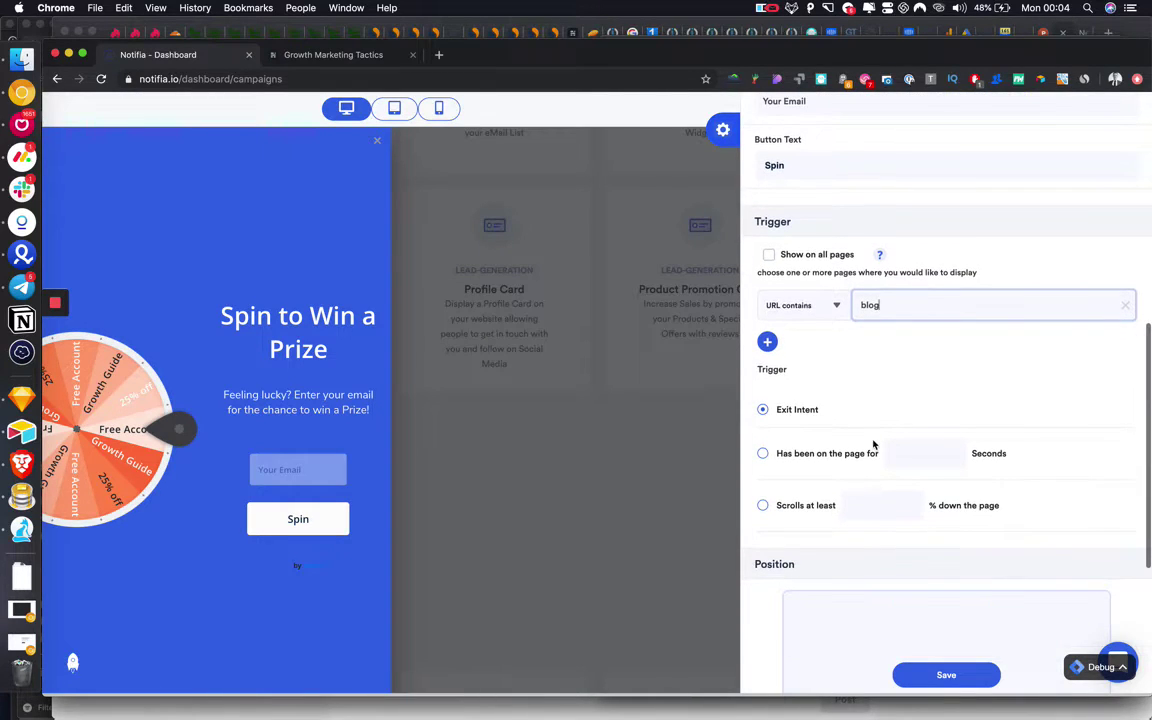
pyautogui.click(763, 505)
pyautogui.click(898, 504)
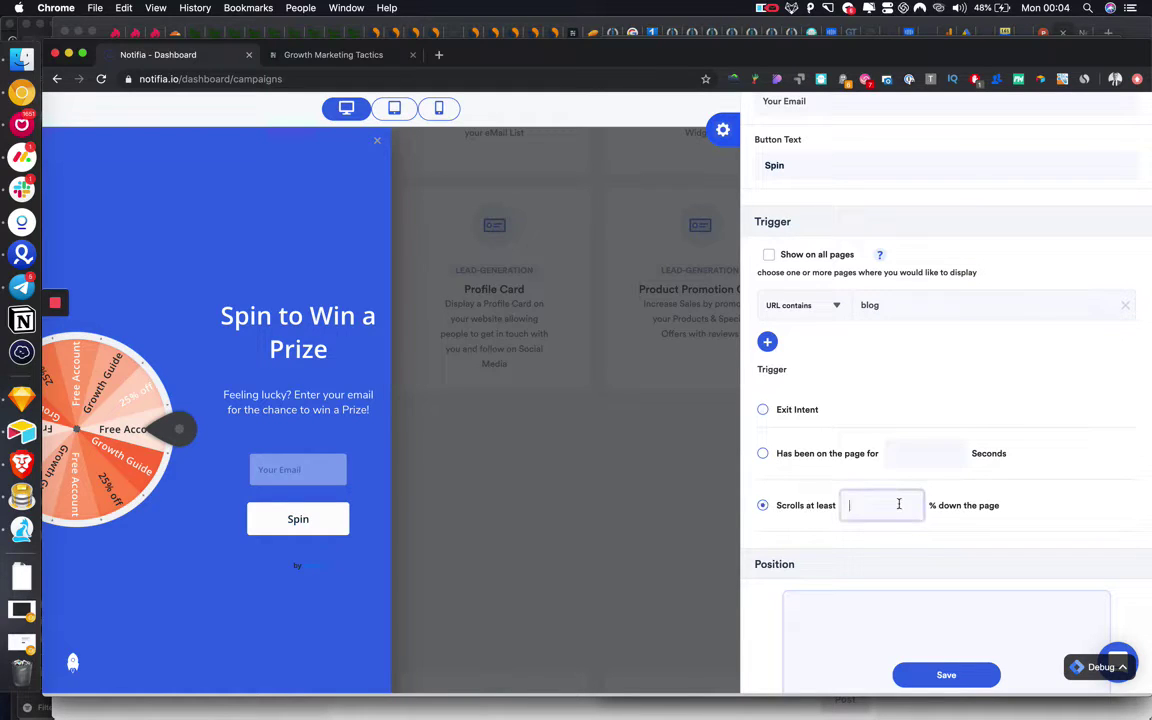
pyautogui.scroll(-5, 897, 510)
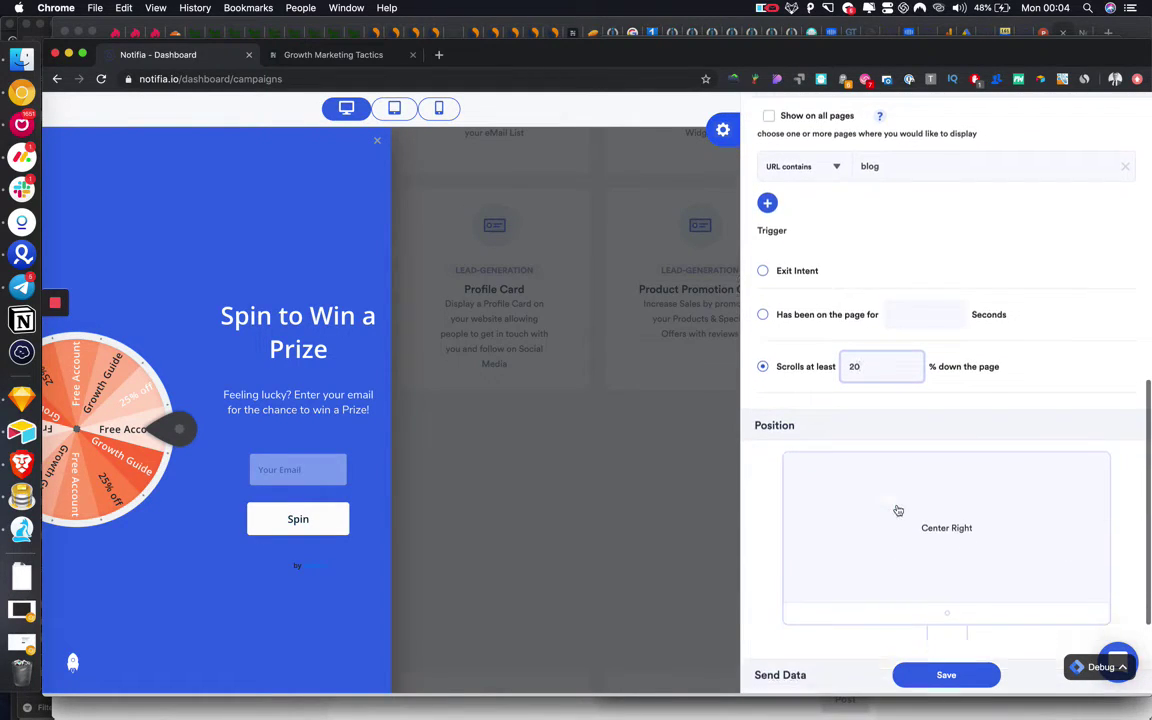
pyautogui.click(943, 442)
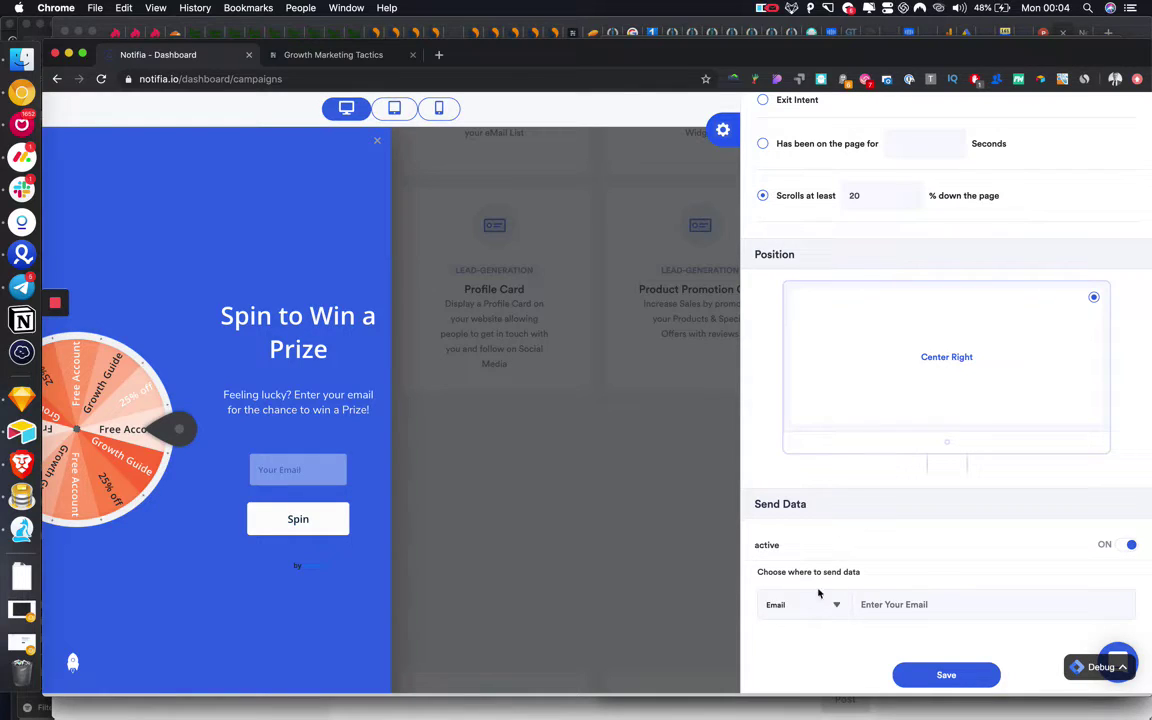
pyautogui.click(810, 604)
pyautogui.click(795, 663)
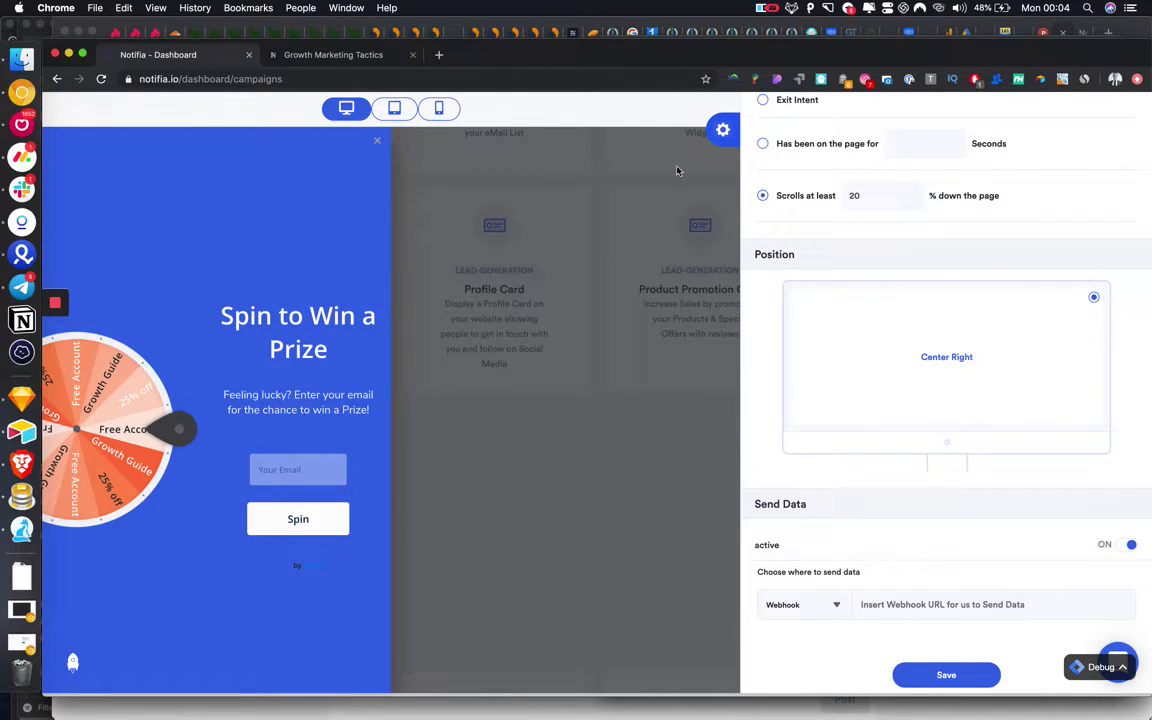
pyautogui.moveTo(800, 70); pyautogui.dragTo(643, 68)
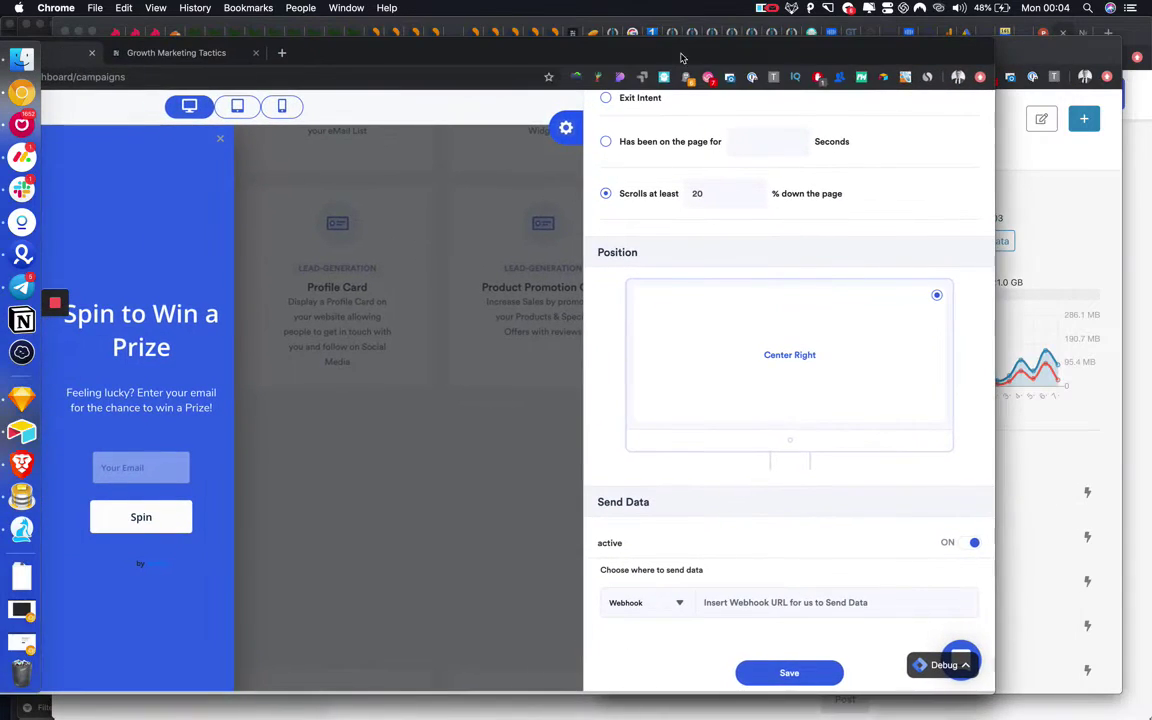
# Create a new Integromat scenario with Webhooks as the integrated service.
pyautogui.click(1006, 165)
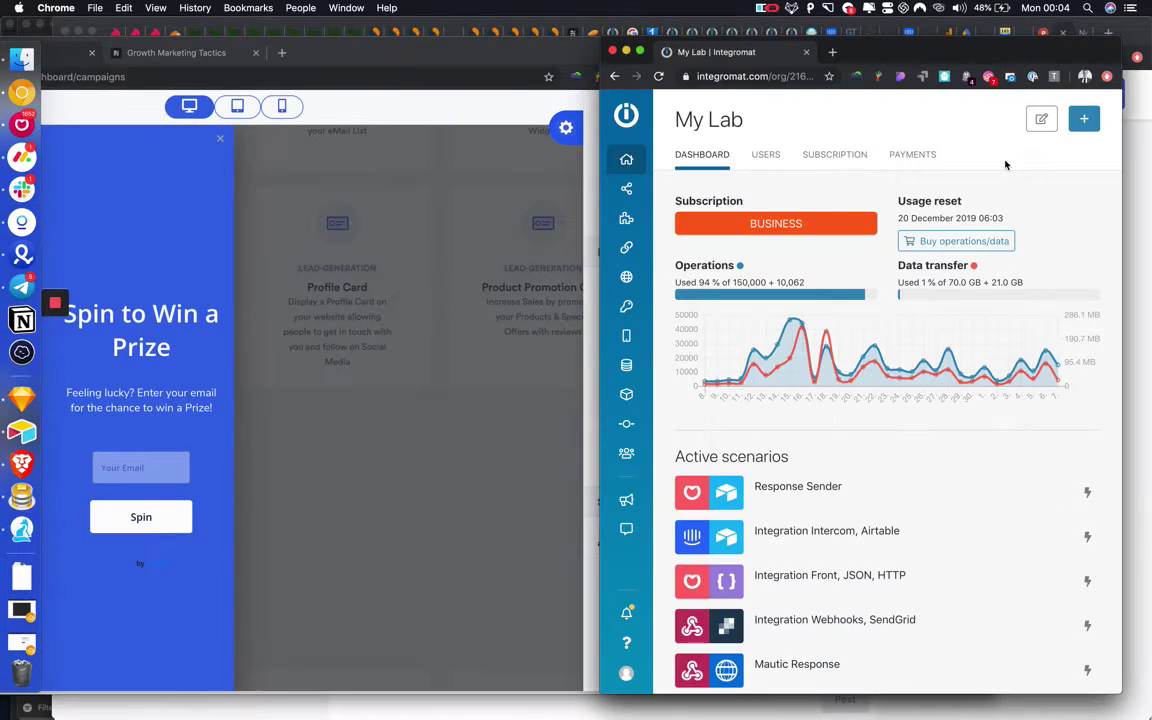
pyautogui.click(1084, 119)
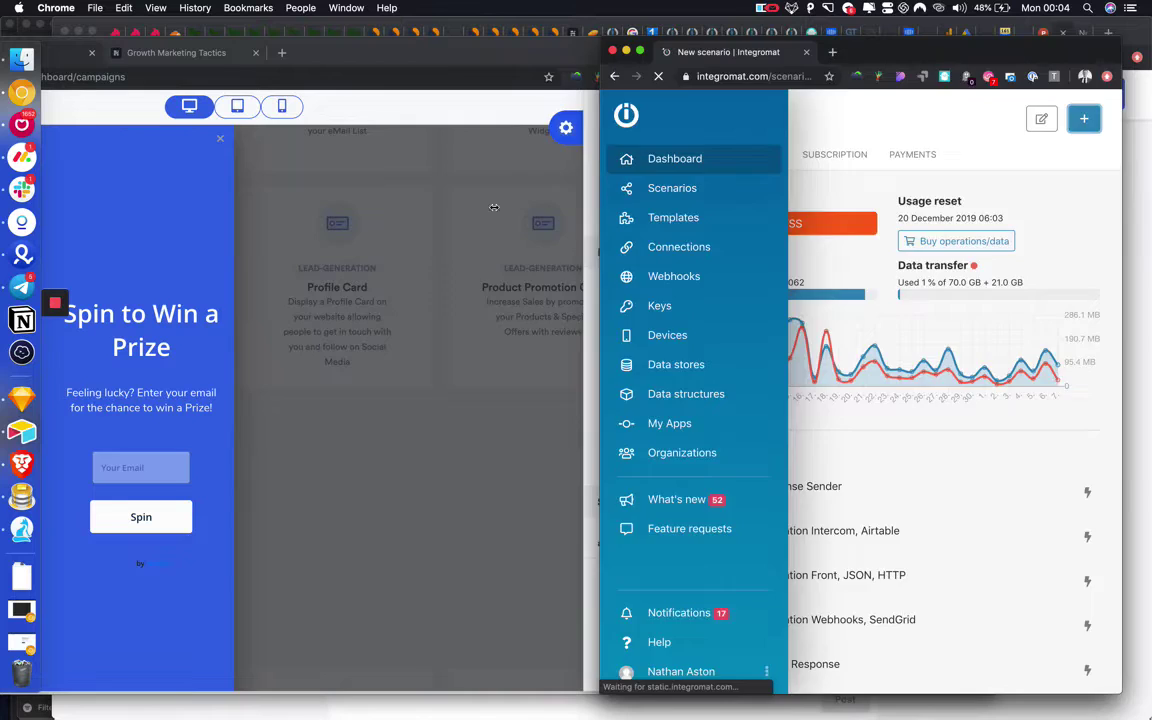
pyautogui.moveTo(598, 207); pyautogui.dragTo(320, 207)
pyautogui.click(653, 301)
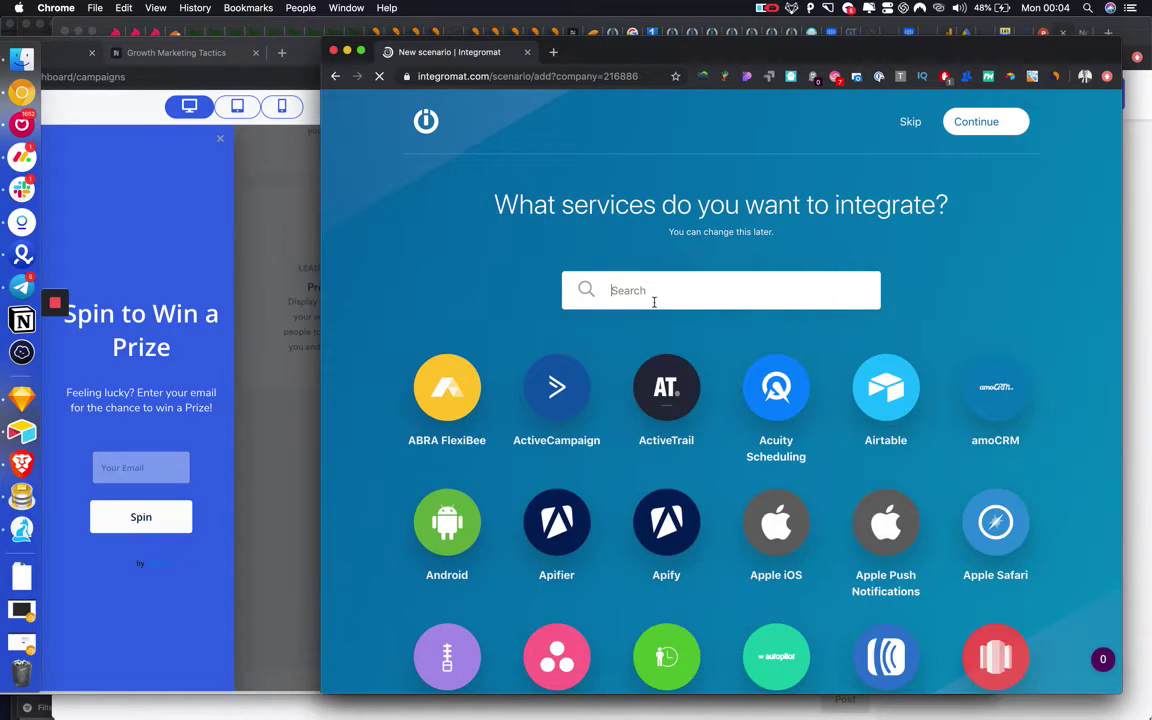
pyautogui.write('wrbo')
pyautogui.press('BackSpace')
pyautogui.press('BackSpace')
pyautogui.press('BackSpace')
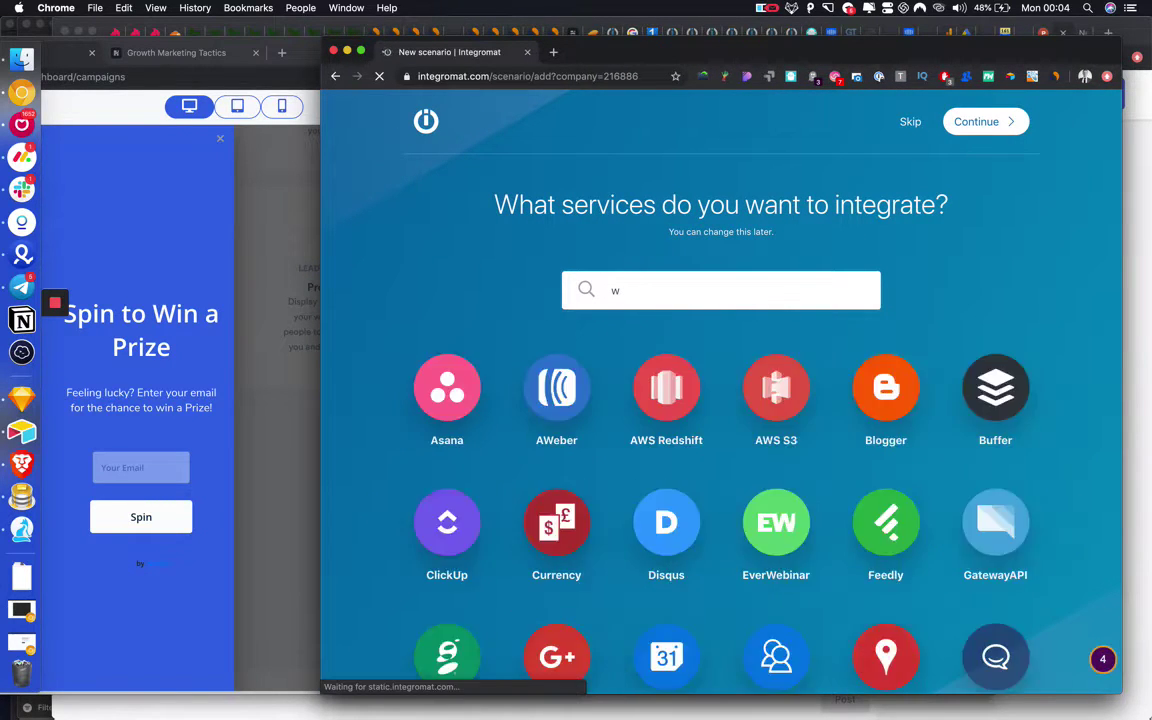
pyautogui.write('eb')
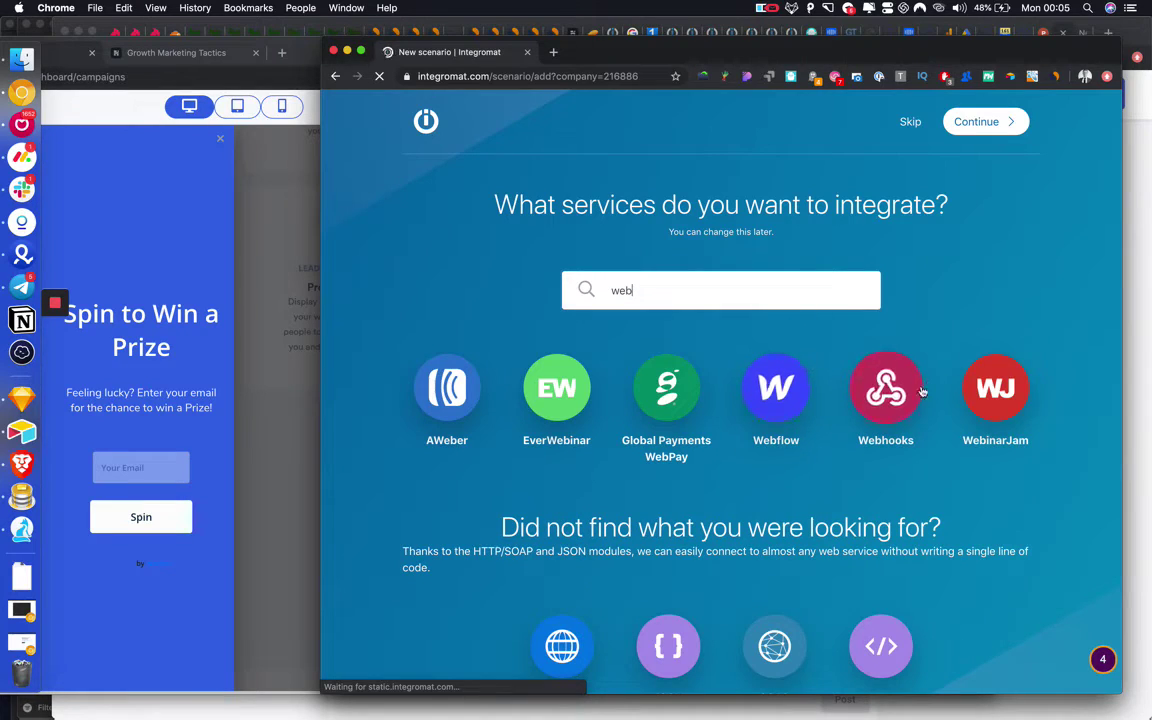
pyautogui.click(882, 386)
pyautogui.click(1005, 121)
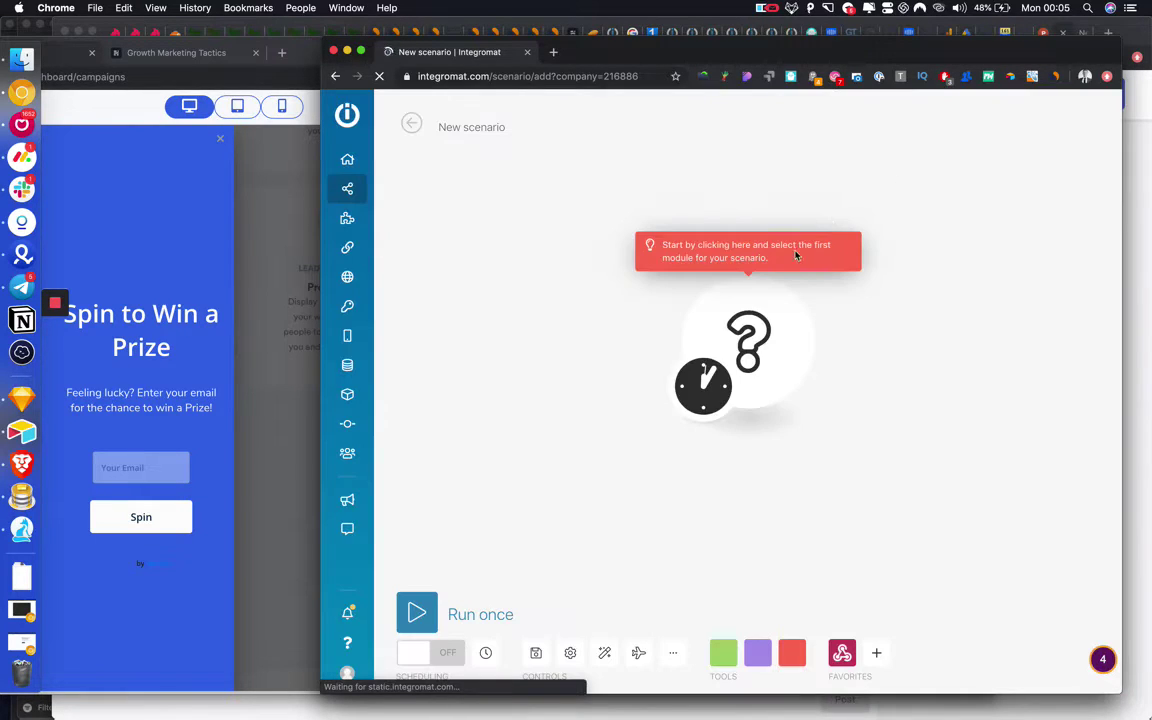
# Make the scenario's first module a Webhooks Custom webhook trigger.
pyautogui.click(703, 385)
pyautogui.click(712, 325)
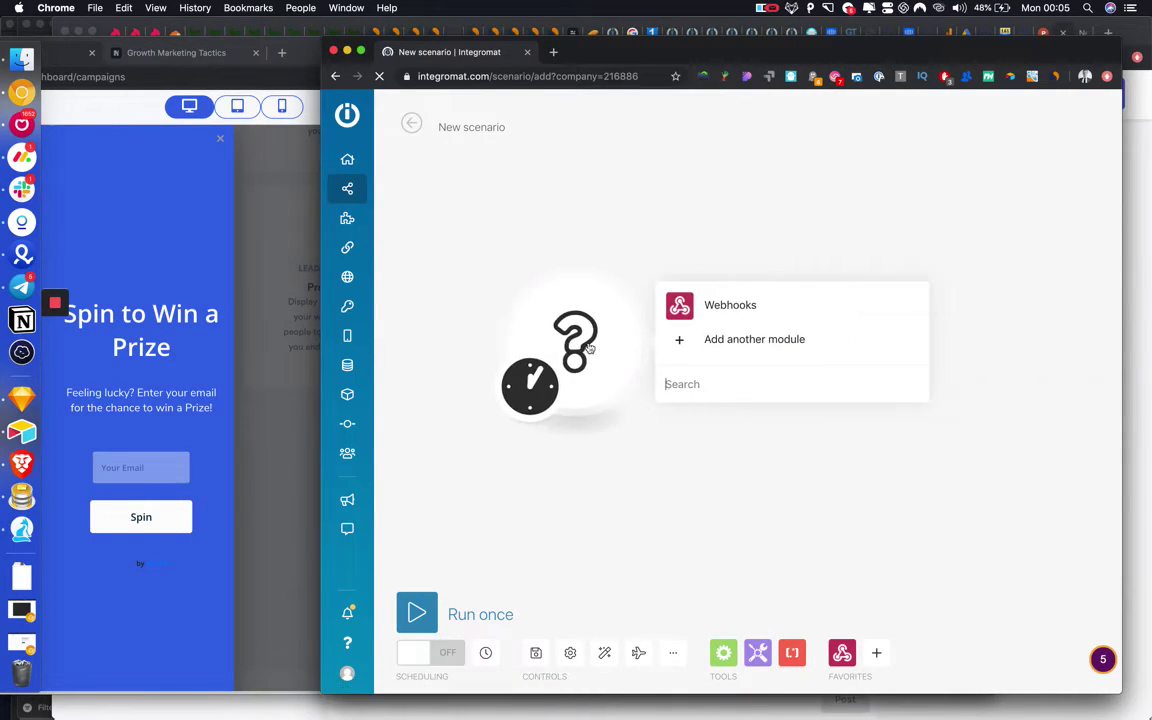
pyautogui.click(753, 306)
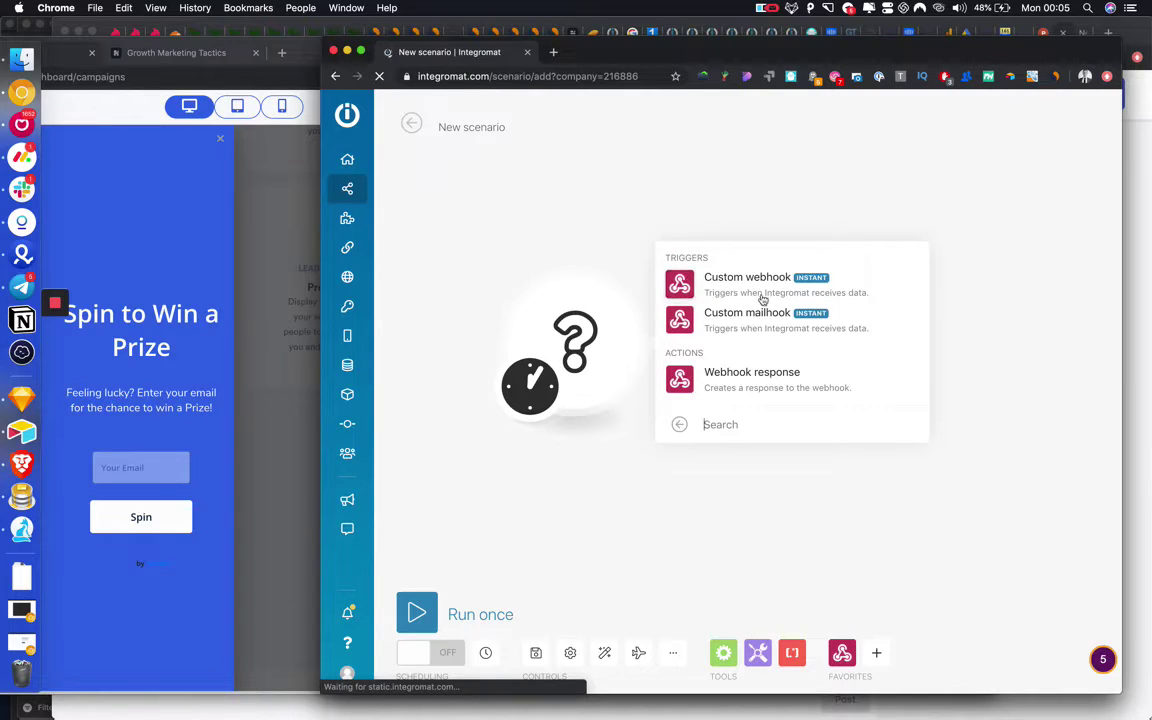
pyautogui.click(763, 298)
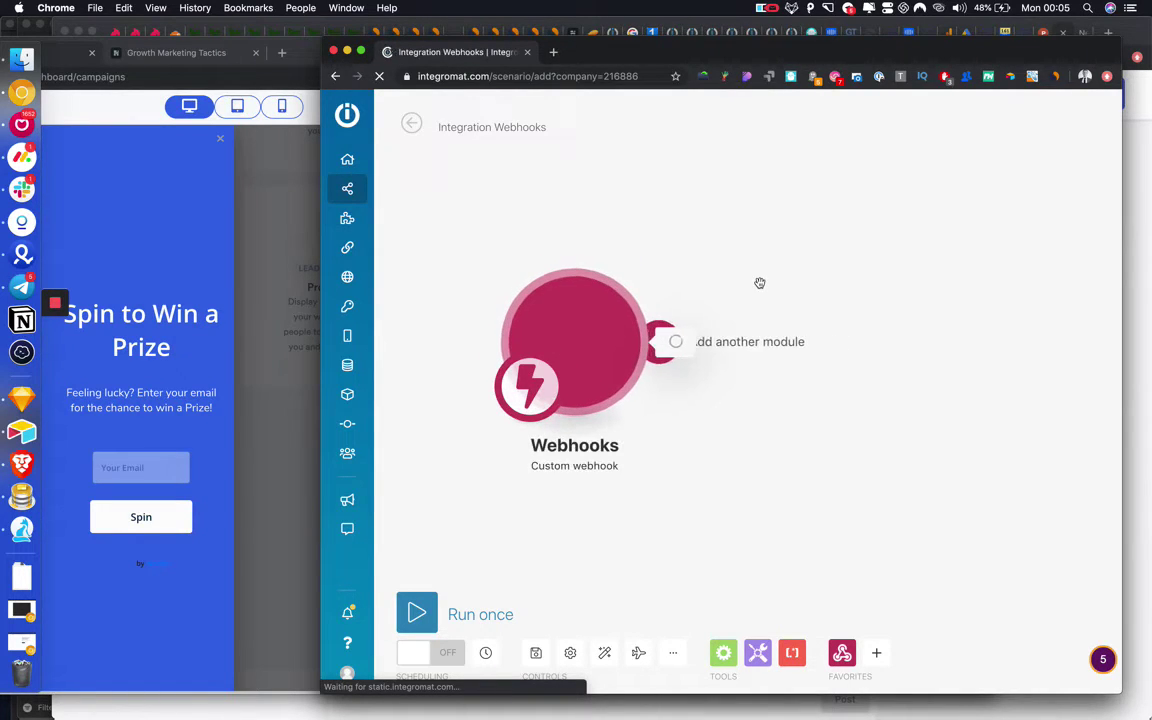
# Add a new webhook named 'spin2win webook'.
pyautogui.click(745, 329)
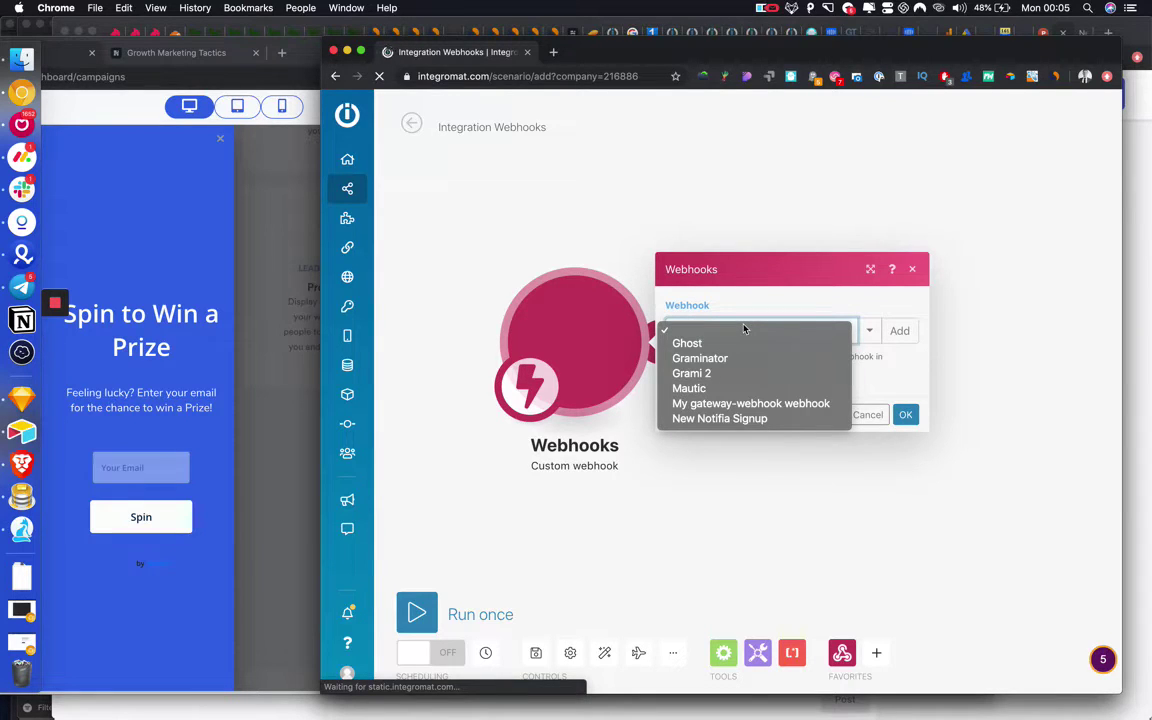
pyautogui.click(898, 328)
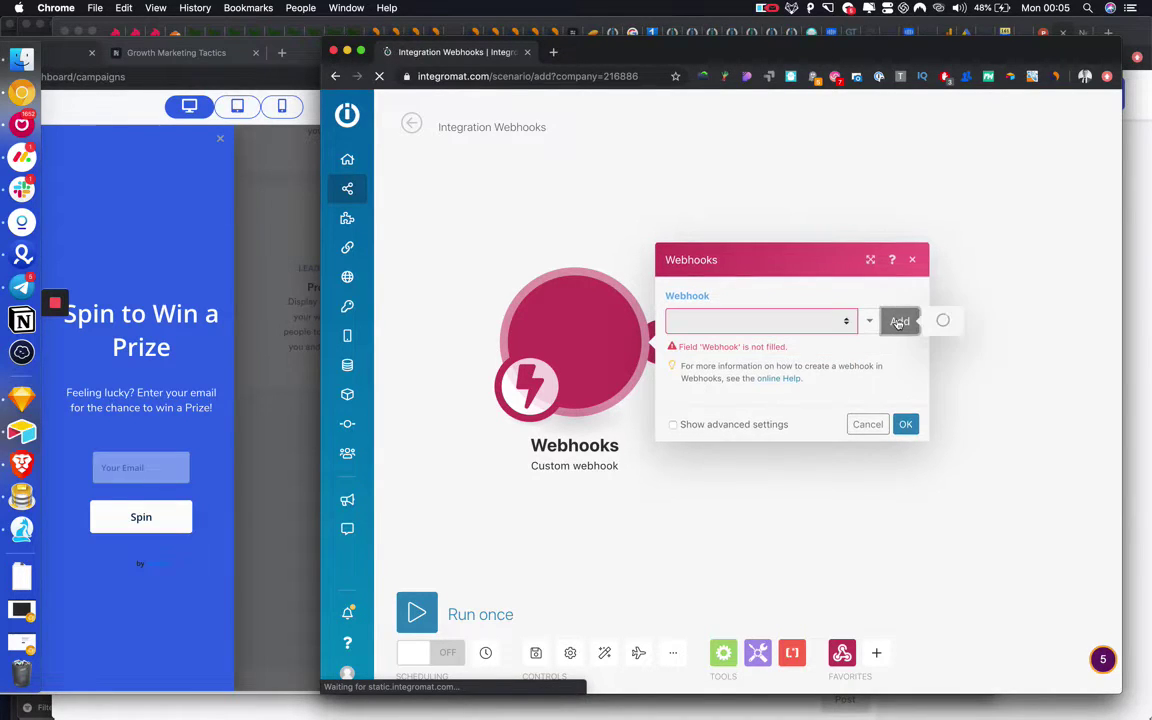
pyautogui.click(609, 277)
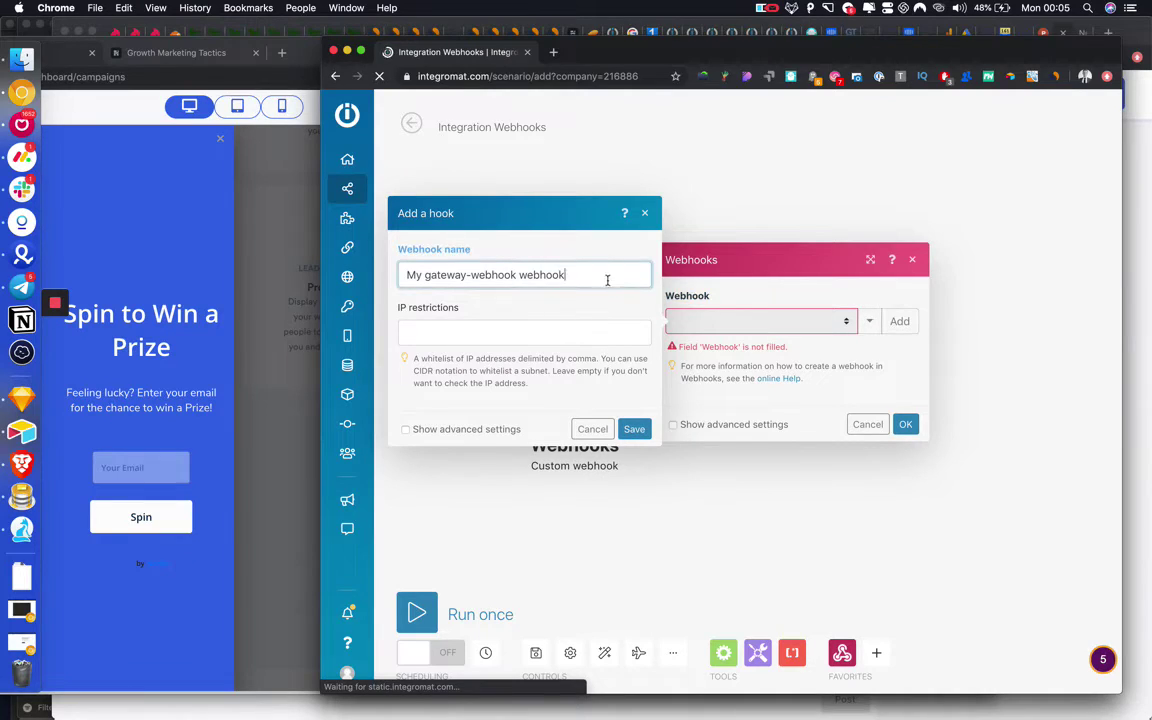
pyautogui.write('Spin')
pyautogui.press('super+a')
pyautogui.write('spin')
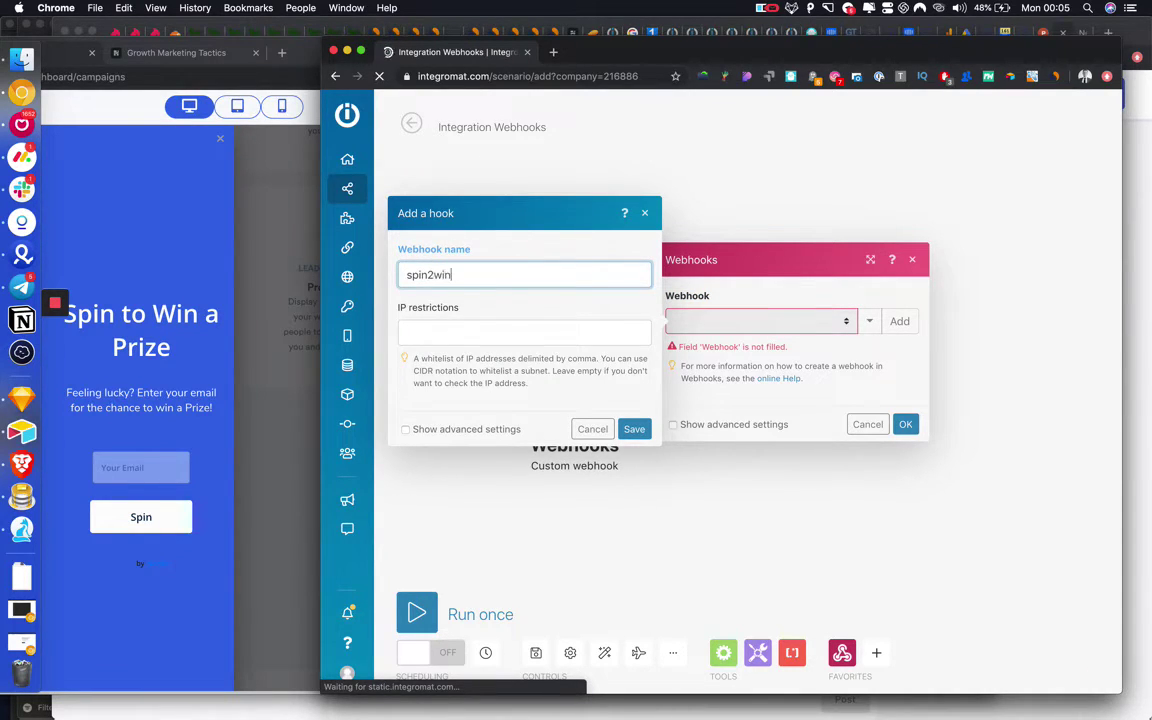
pyautogui.write('2win webook')
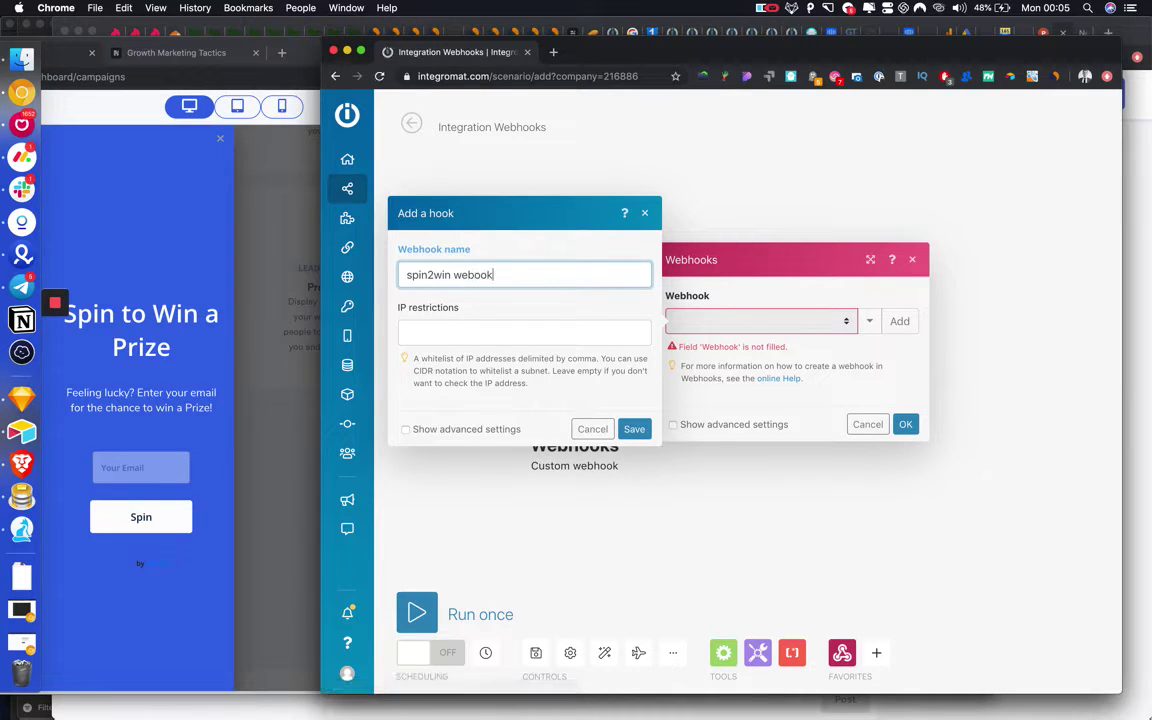
pyautogui.press('Return')
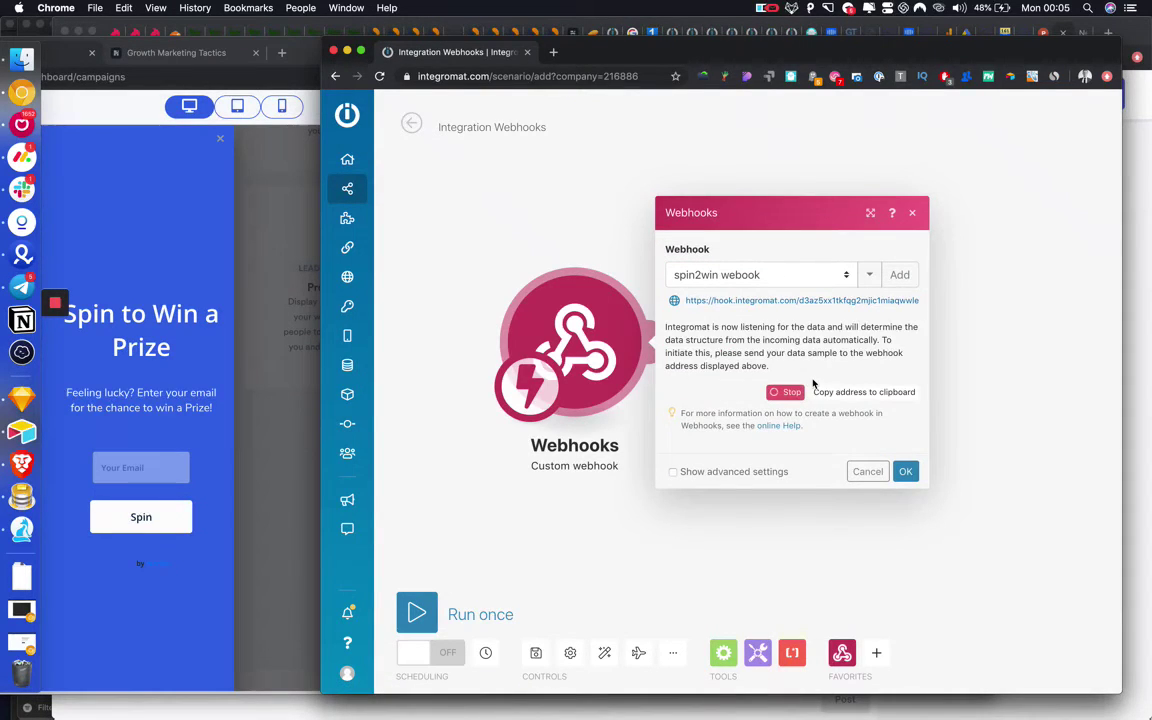
# Copy the generated webhook URL and confirm the module settings.
pyautogui.click(801, 300)
pyautogui.rightClick(805, 300)
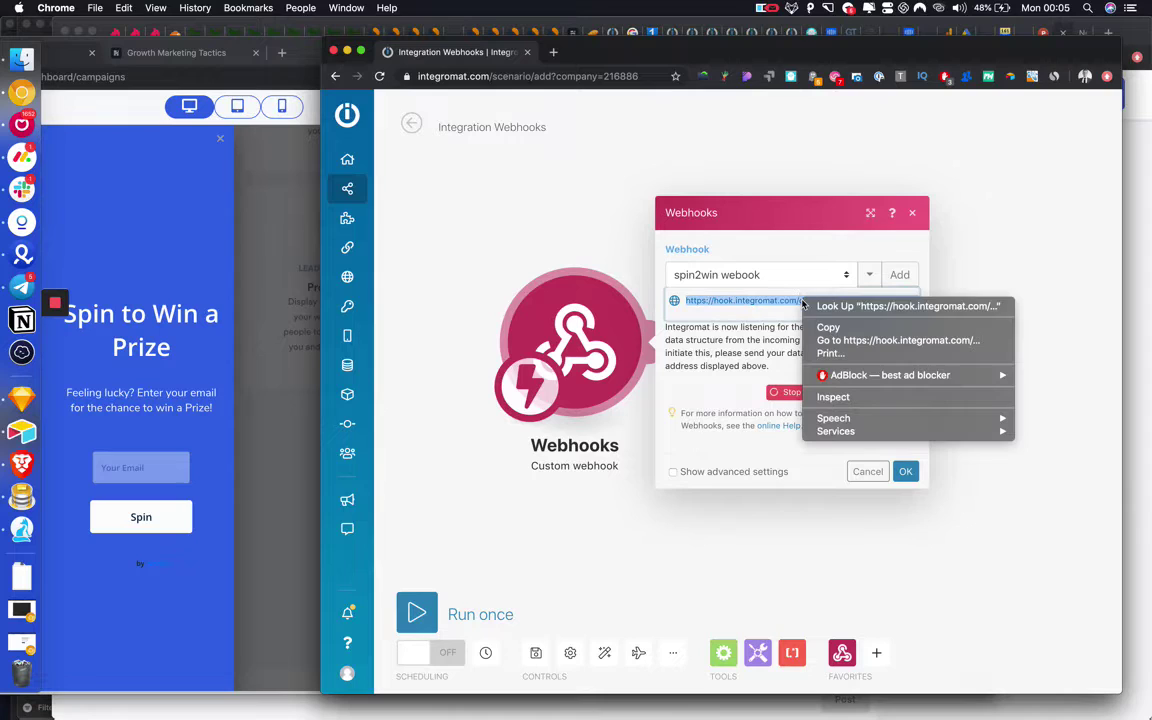
pyautogui.click(826, 324)
pyautogui.click(906, 472)
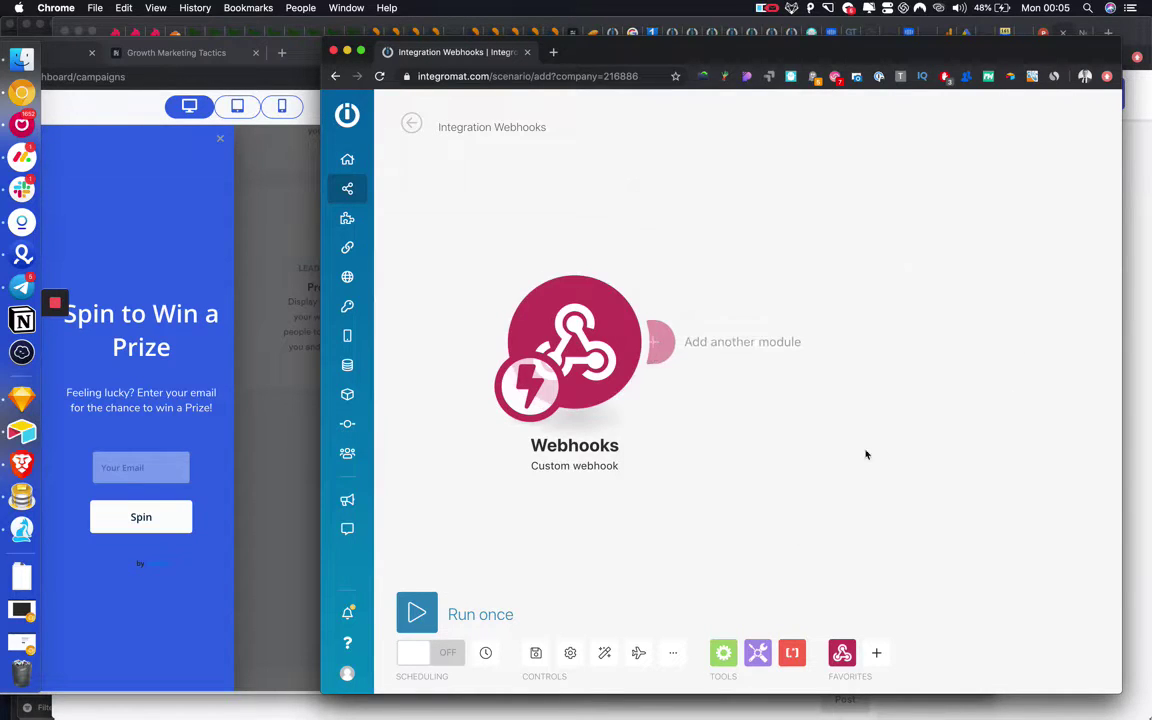
# Paste the Integromat webhook URL into Notifia's Send Data field and save the campaign.
pyautogui.click(226, 406)
pyautogui.click(762, 594)
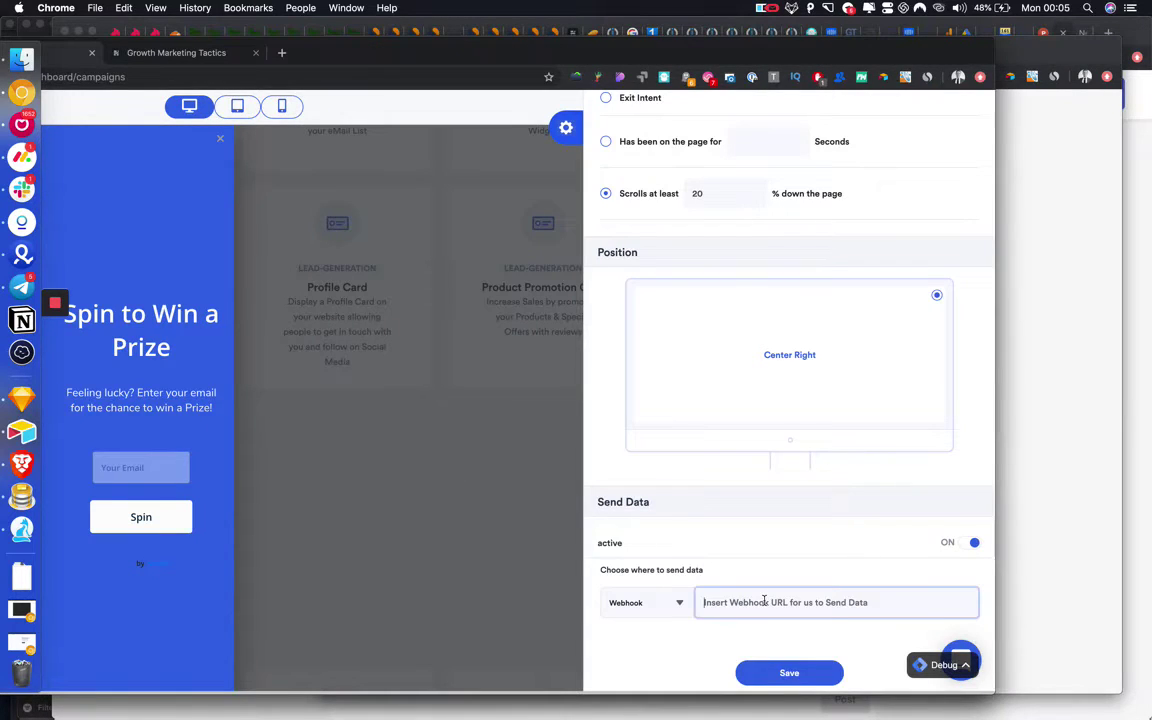
pyautogui.press('super+v')
pyautogui.click(798, 675)
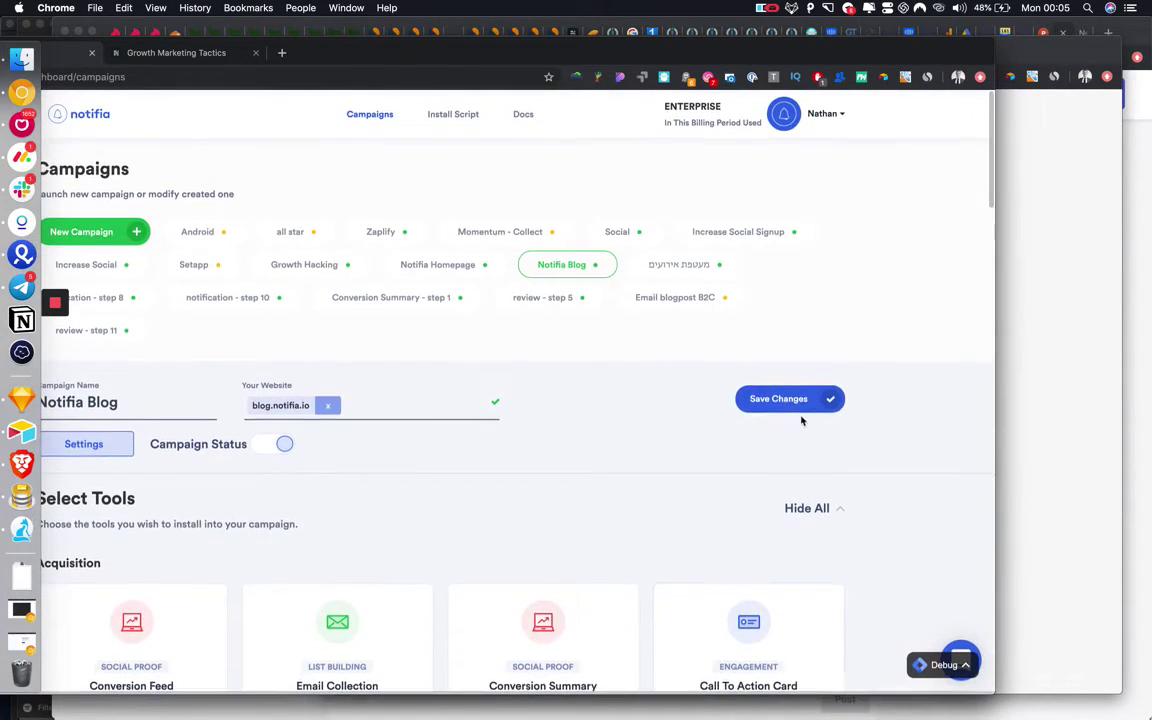
pyautogui.click(799, 399)
# Bring the Growth Marketing Tactics blog window to the front.
pyautogui.scroll(-3, 830, 420)
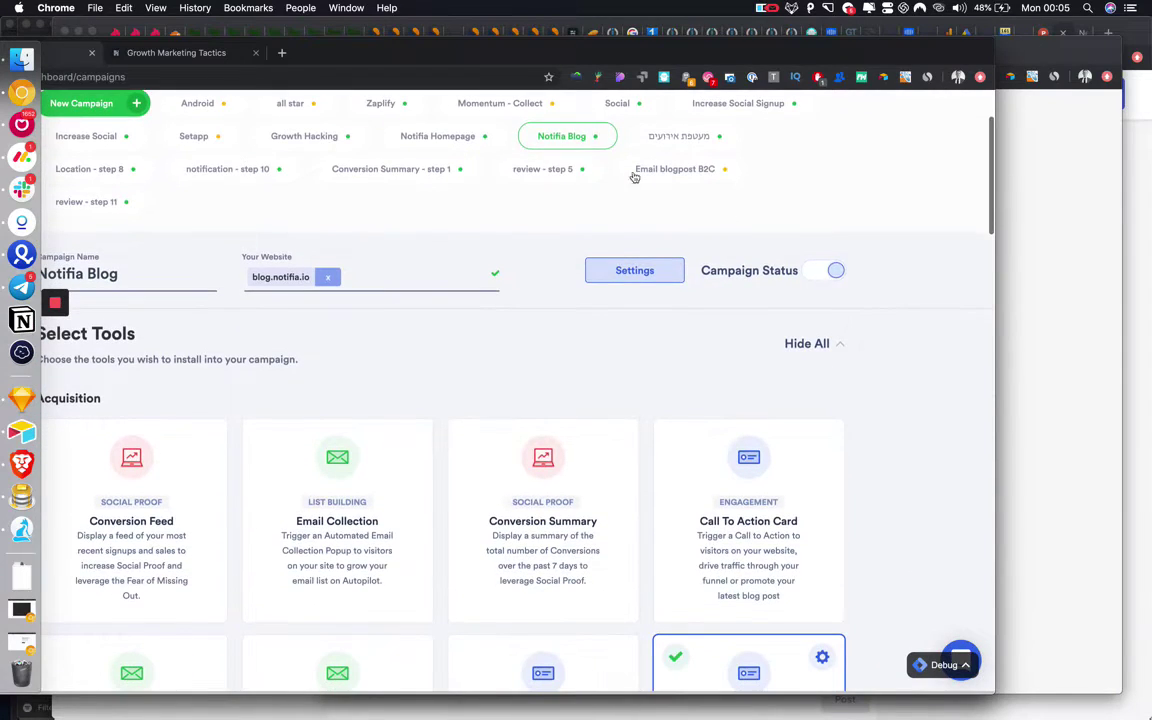
pyautogui.click(176, 53)
pyautogui.moveTo(380, 57); pyautogui.dragTo(514, 72)
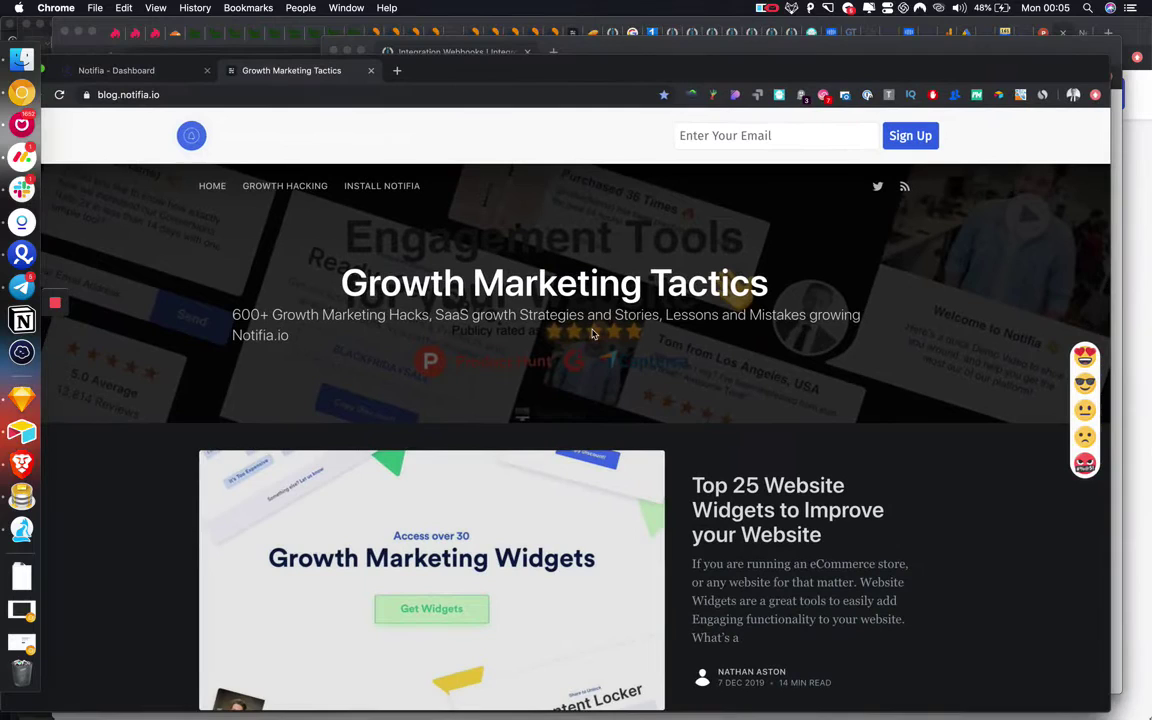
# Reload the blog, dock Integromat on the right half and run the scenario once.
pyautogui.press('super+r')
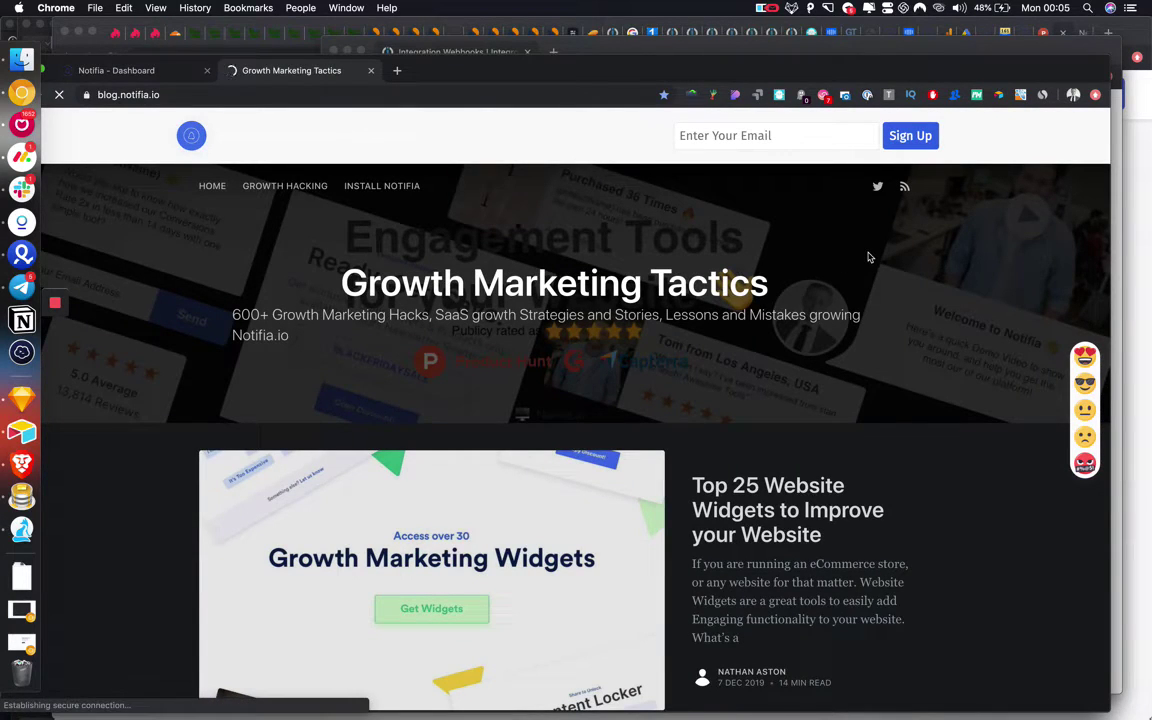
pyautogui.moveTo(849, 52); pyautogui.dragTo(700, 46)
pyautogui.click(452, 609)
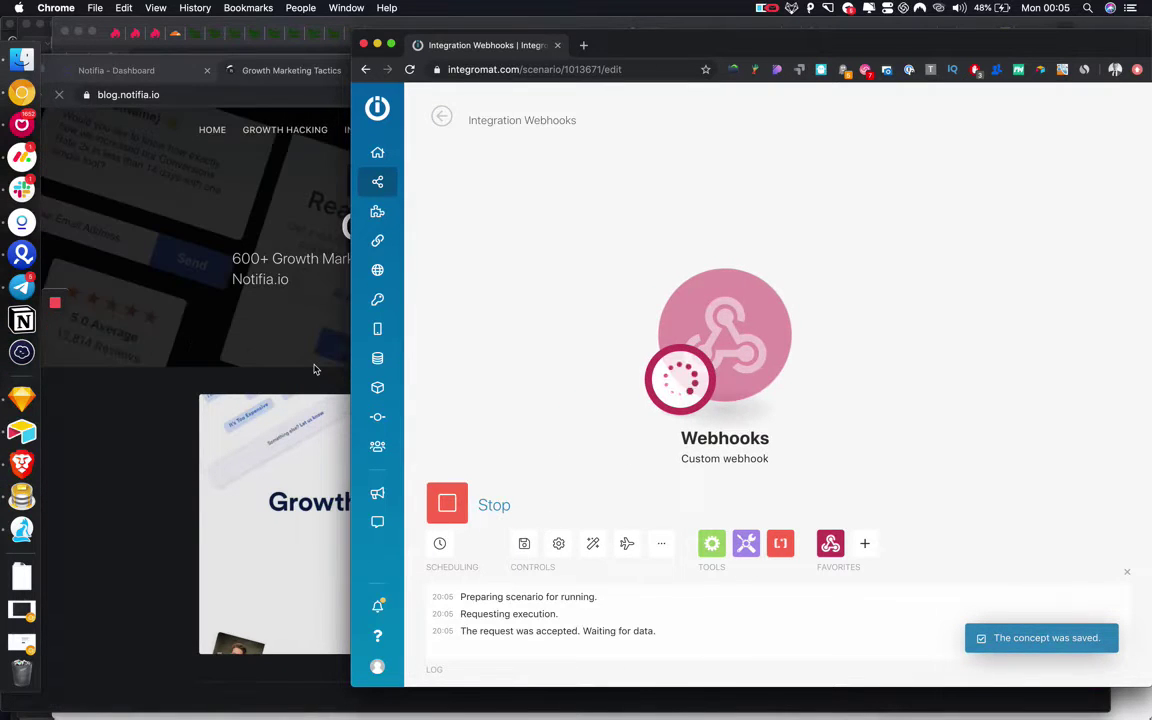
# Switch between the blog and Integromat windows and scroll down the blog page.
pyautogui.click(313, 369)
pyautogui.press('super+grave')
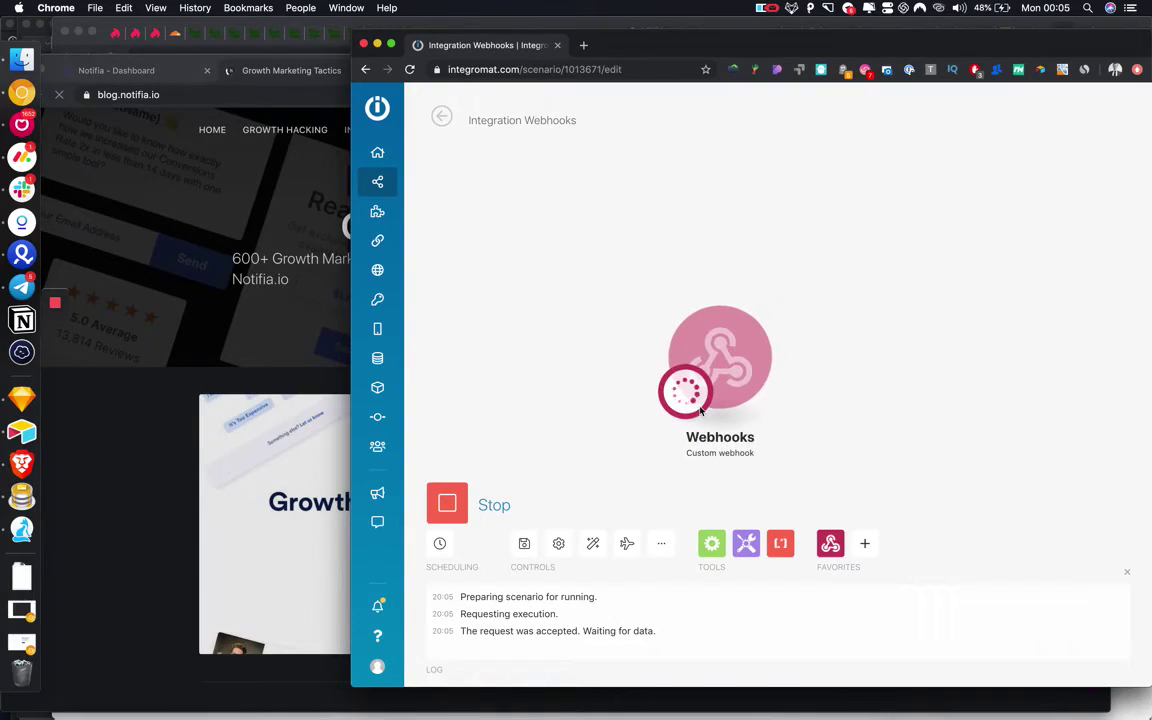
pyautogui.press('super+grave')
pyautogui.scroll(-10, 418, 409)
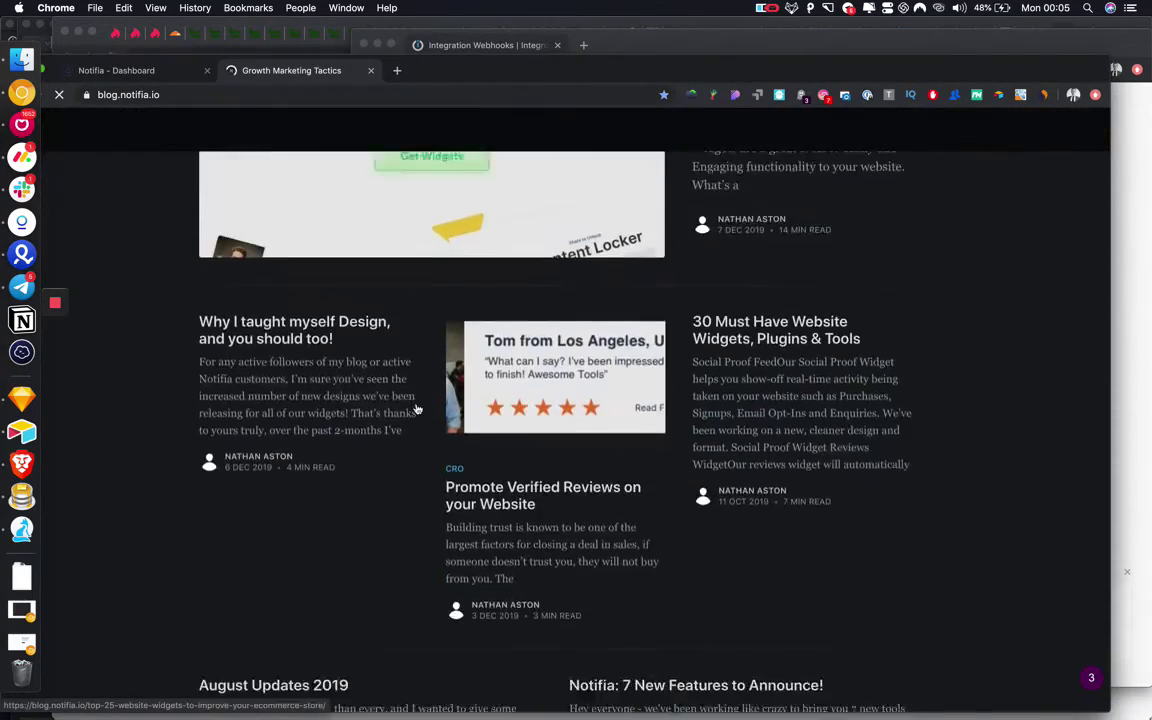
pyautogui.scroll(10, 418, 409)
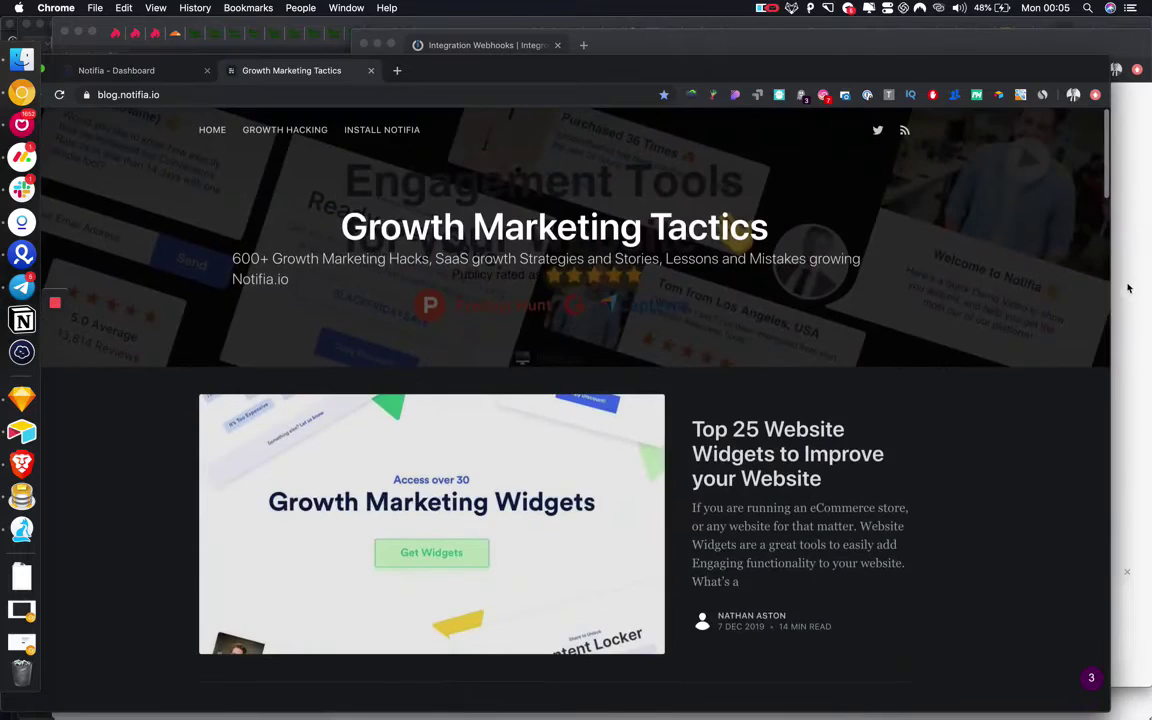
pyautogui.press('super+grave')
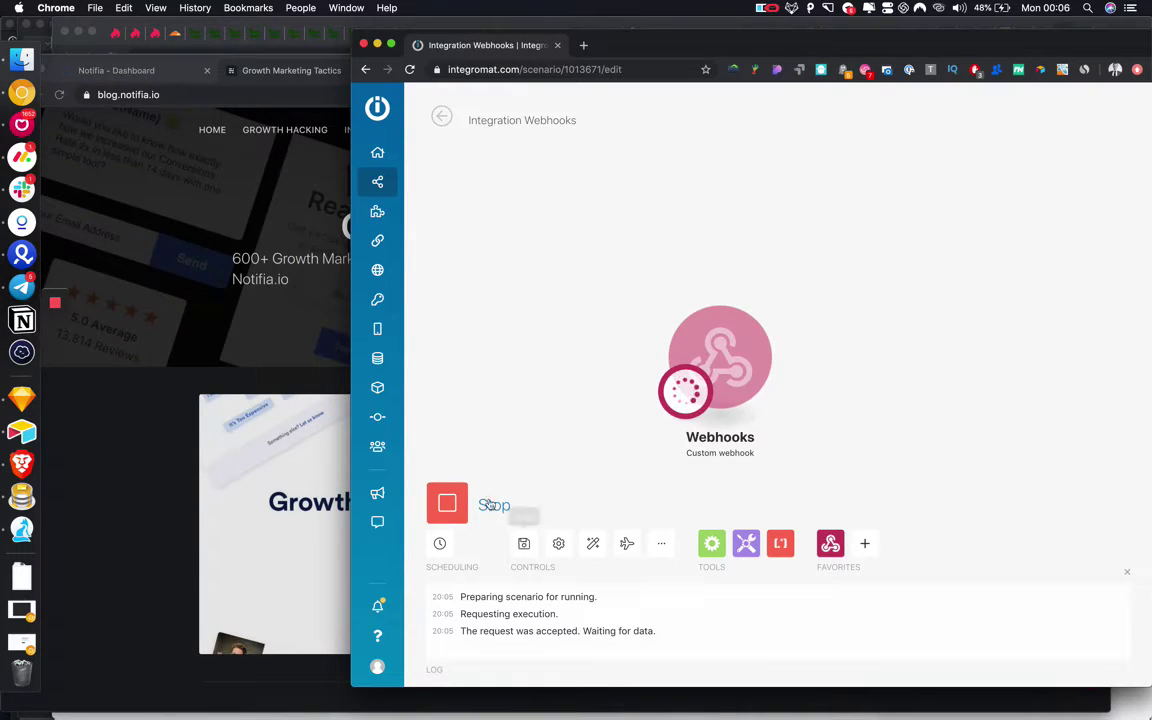
pyautogui.click(183, 425)
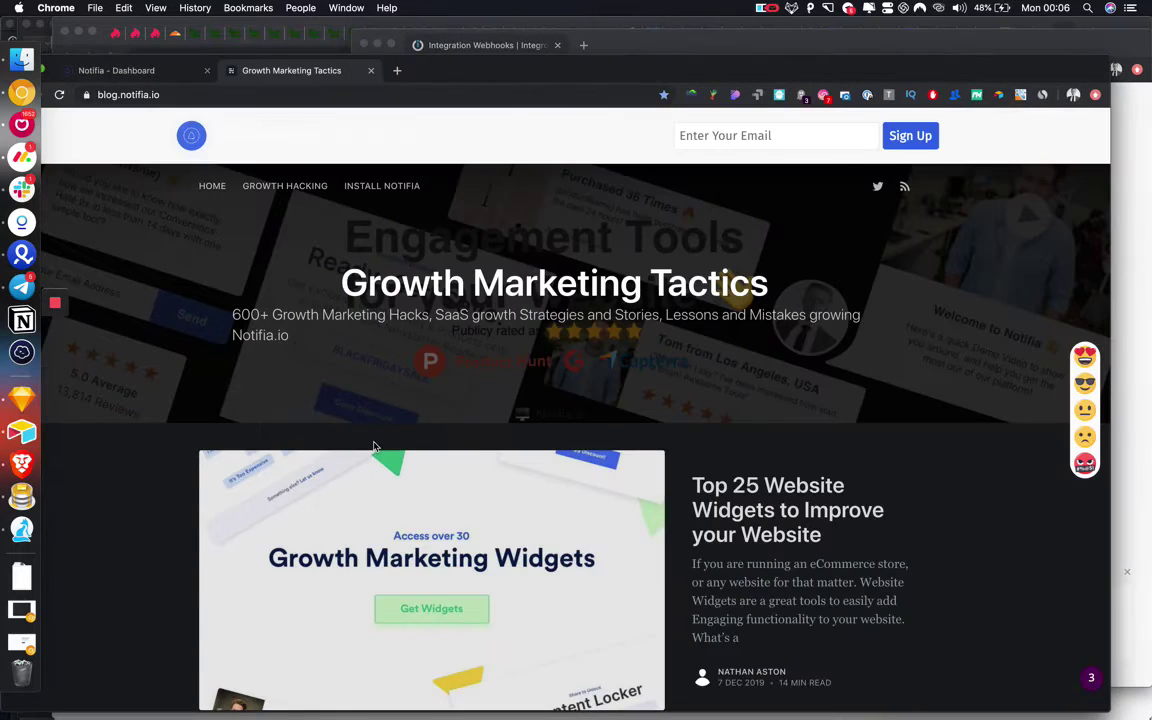
pyautogui.scroll(-15, 374, 446)
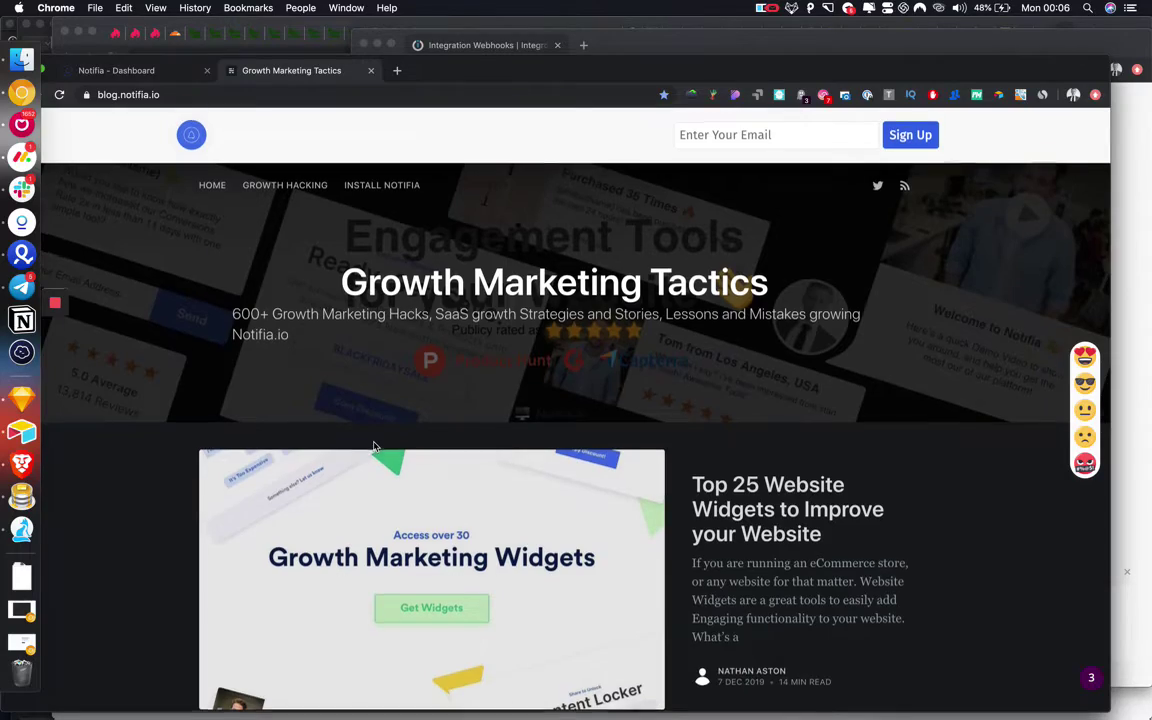
pyautogui.scroll(-10, 374, 446)
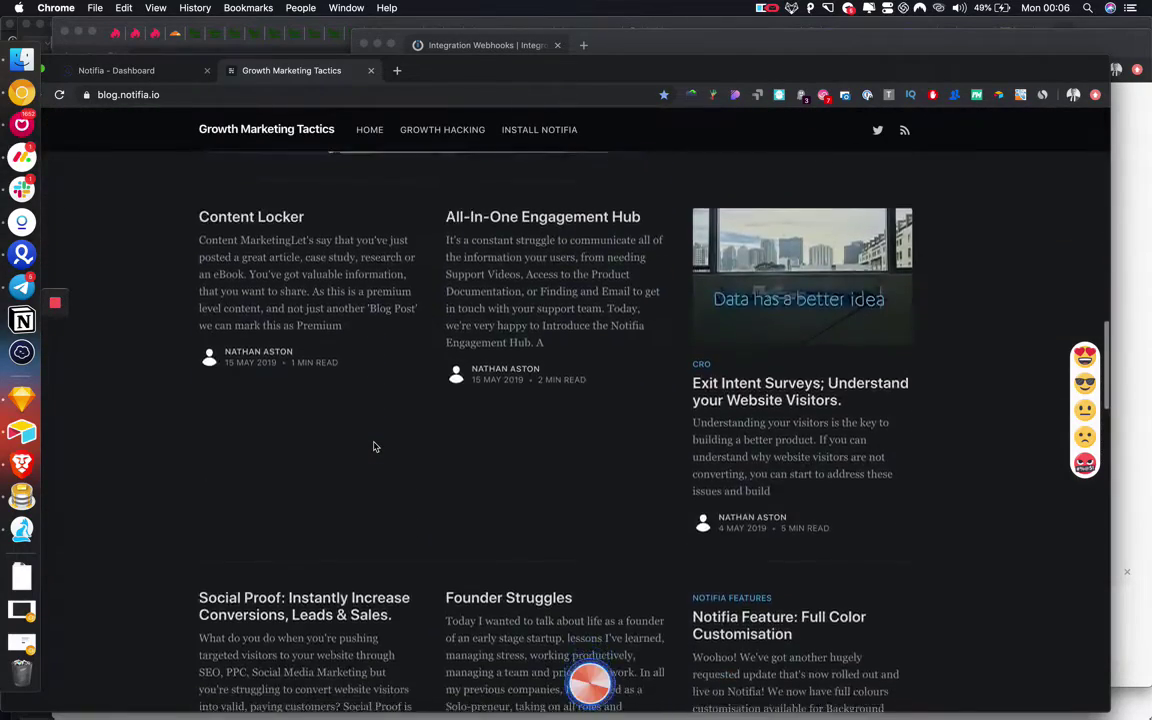
# Open the Spin to Win popup, enter an email address, and spin the wheel to submit it.
pyautogui.click(588, 684)
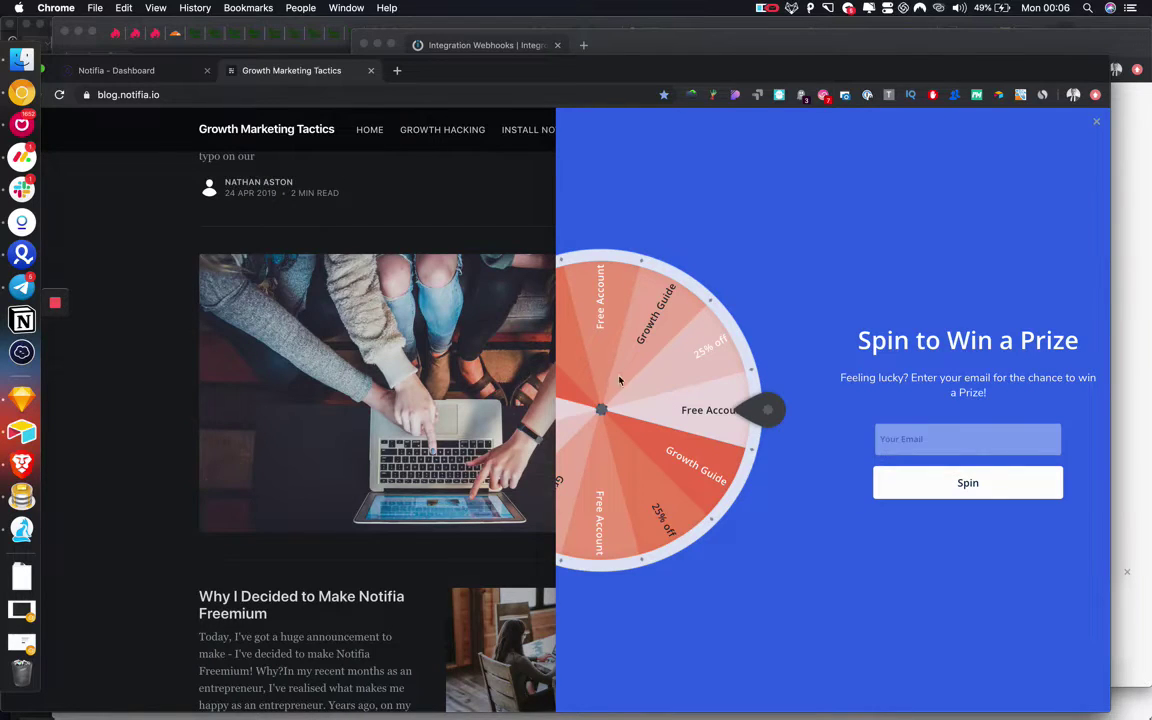
pyautogui.click(913, 448)
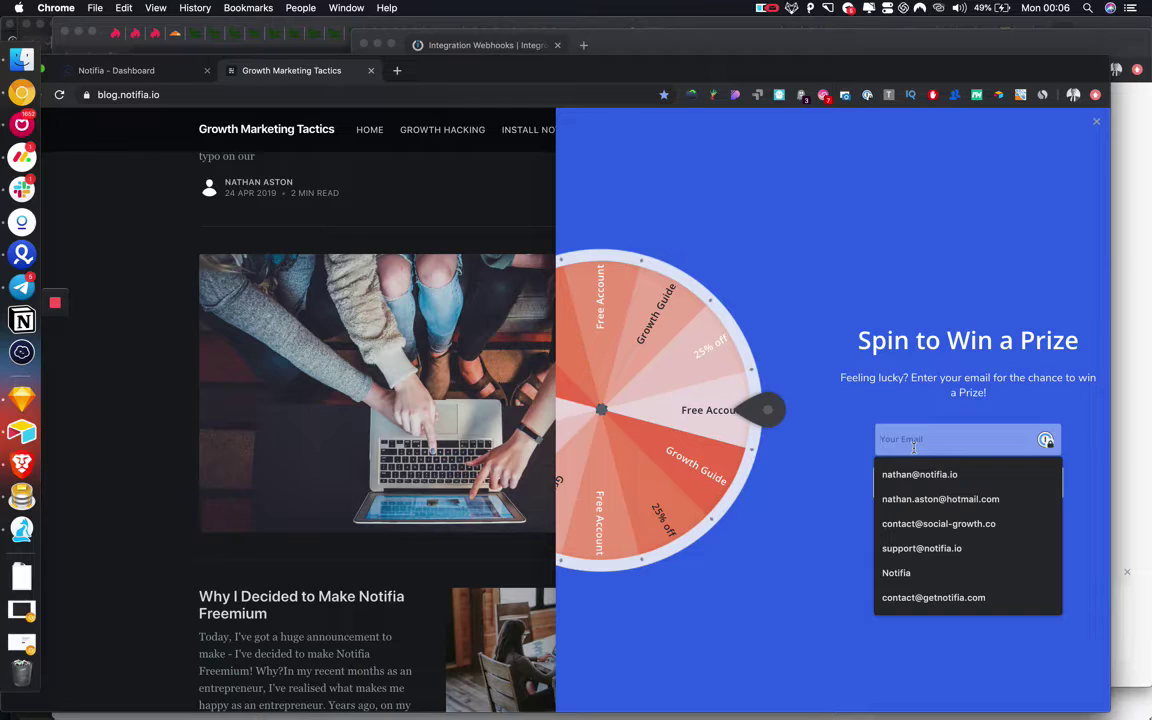
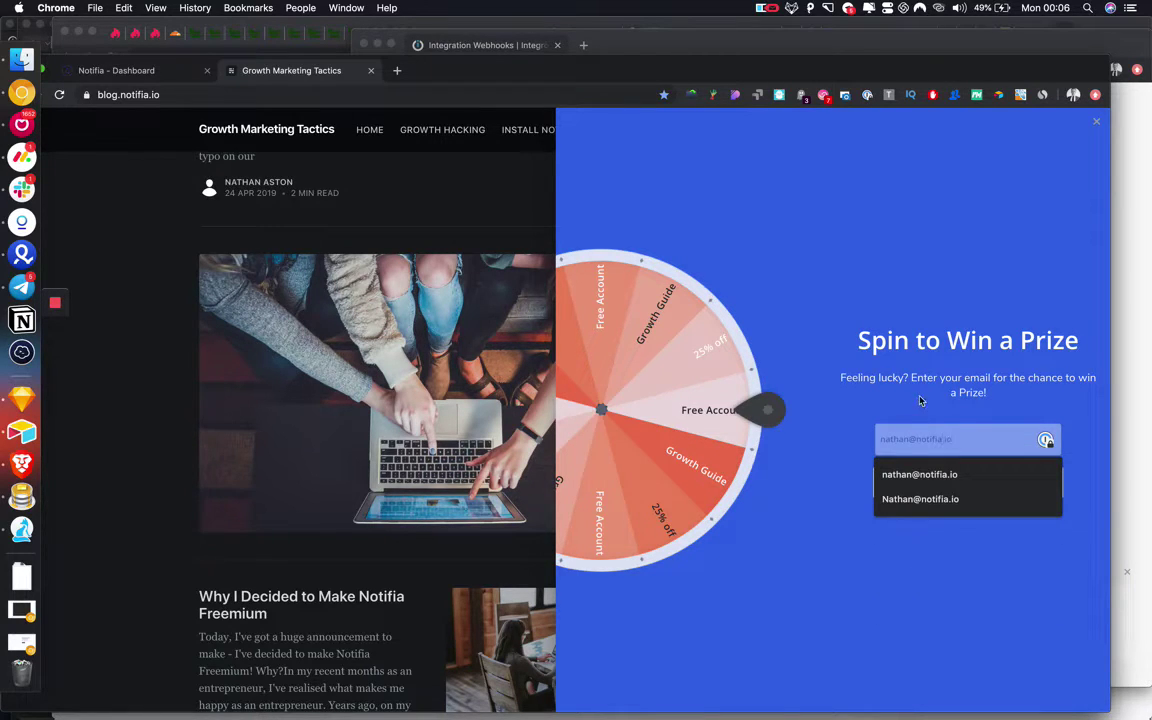
pyautogui.click(960, 475)
pyautogui.click(977, 485)
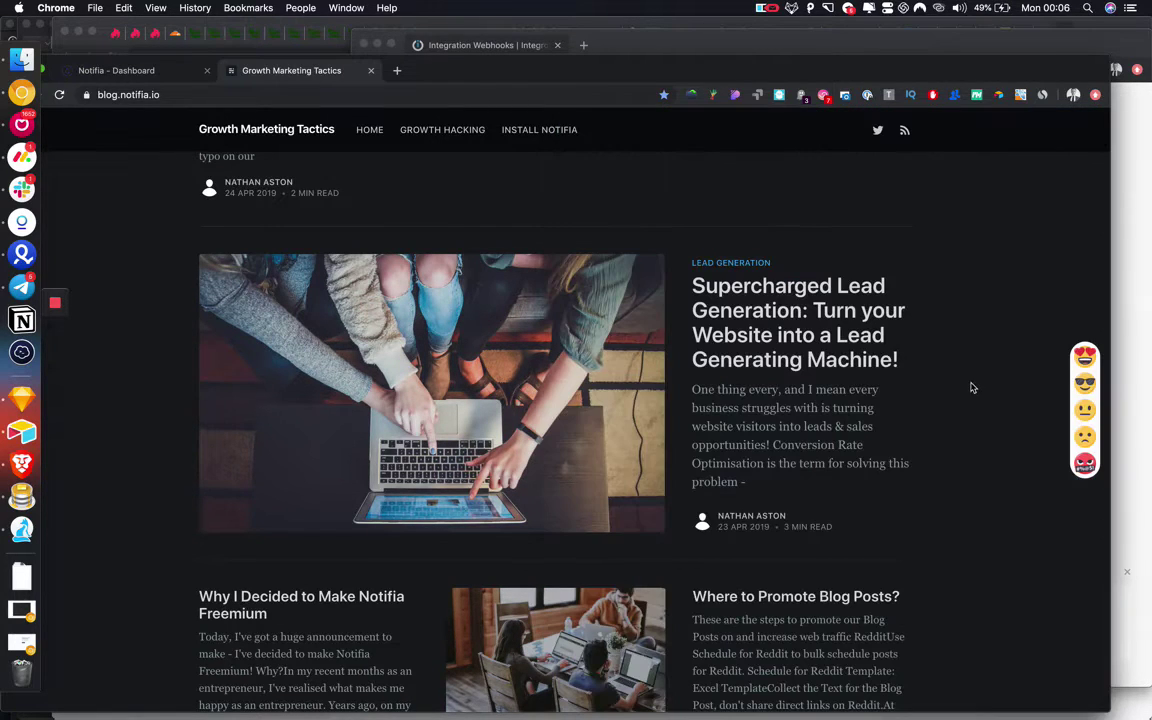
# Bring Integromat forward and make its Chrome window fill the screen using the layout chooser.
pyautogui.click(1127, 333)
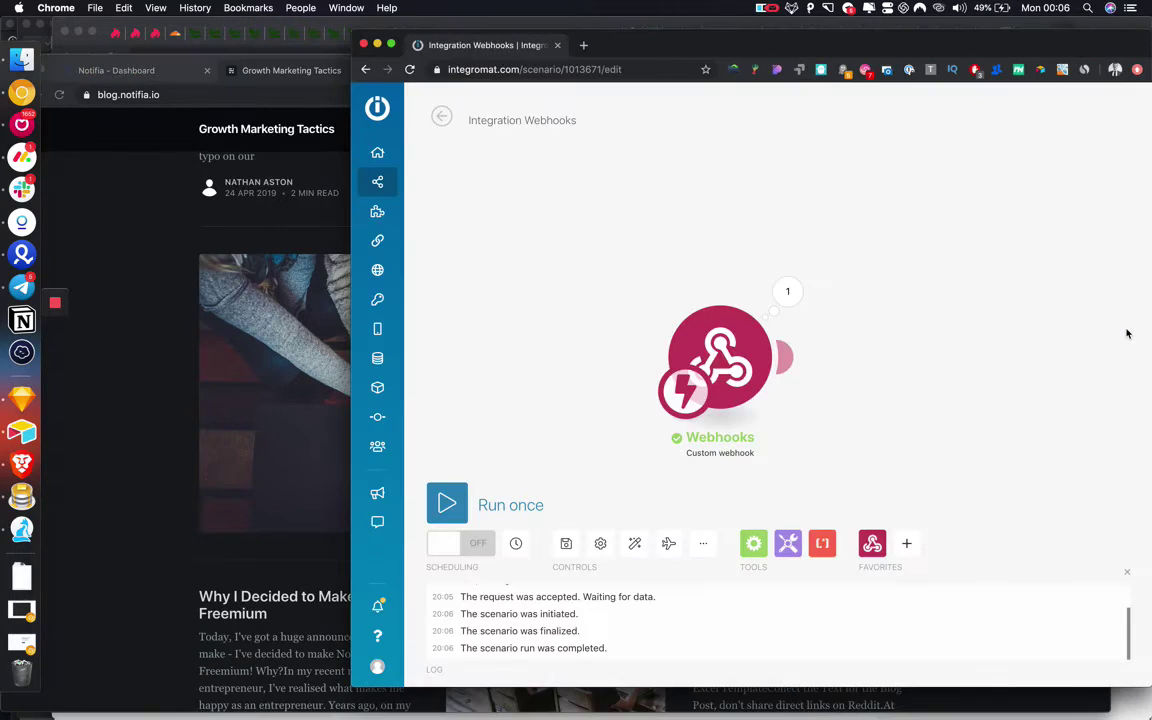
pyautogui.moveTo(826, 63); pyautogui.dragTo(532, 130)
pyautogui.moveTo(793, 131); pyautogui.dragTo(563, 57)
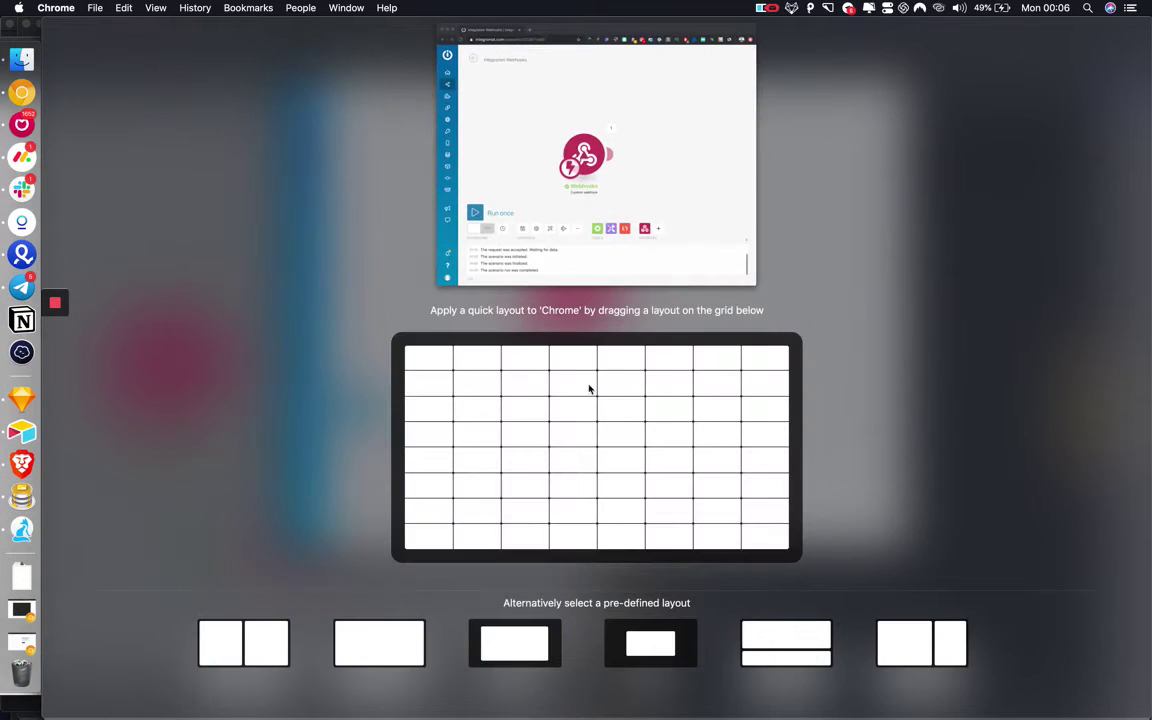
pyautogui.click(386, 645)
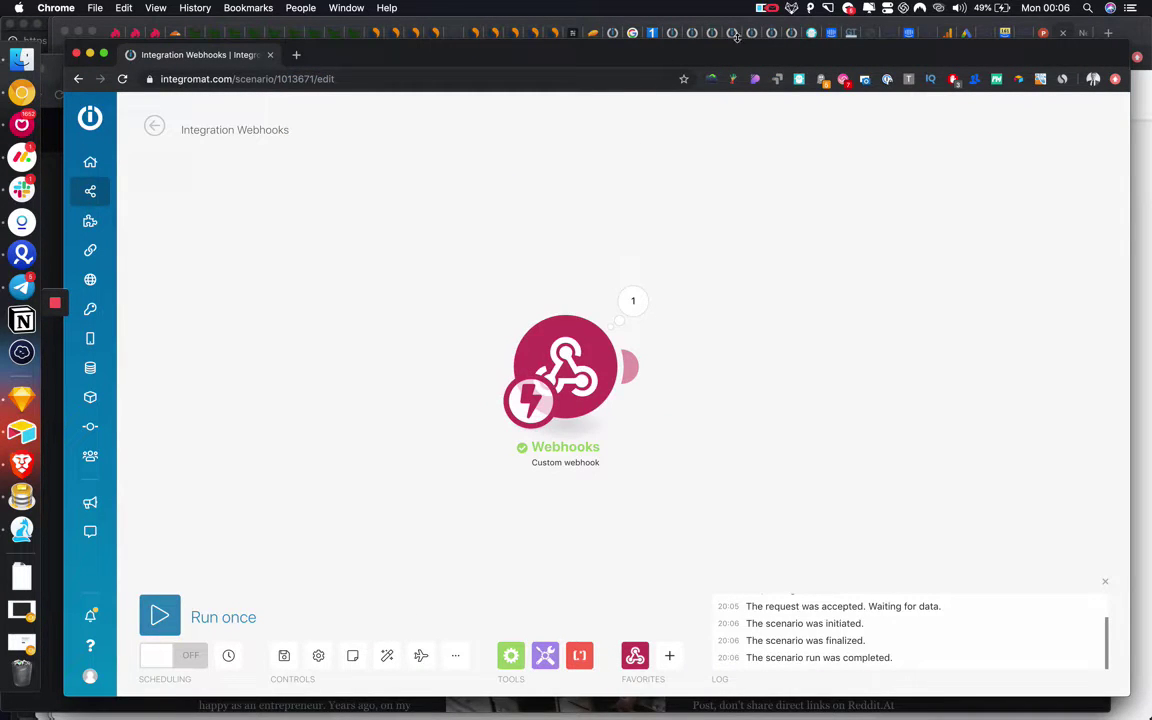
# Inspect the webhook's bundle (email, prizeNumber Growth Guide) and add a module after it.
pyautogui.click(633, 301)
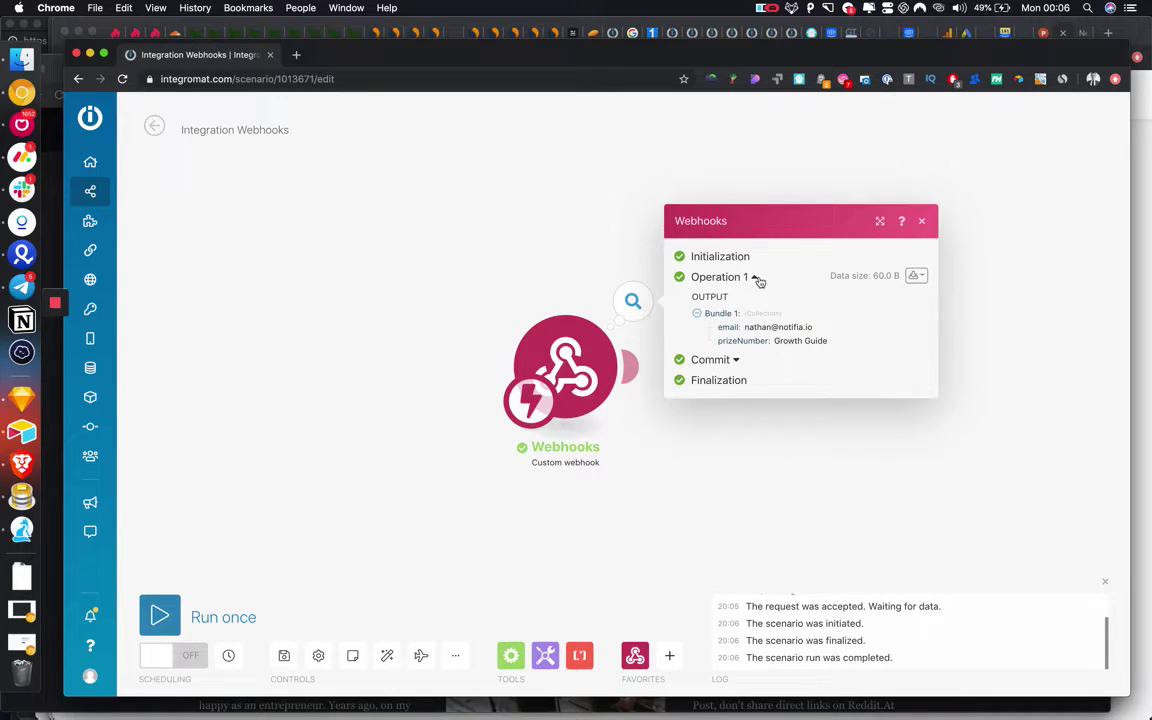
pyautogui.moveTo(612, 420); pyautogui.dragTo(447, 401)
pyautogui.click(457, 333)
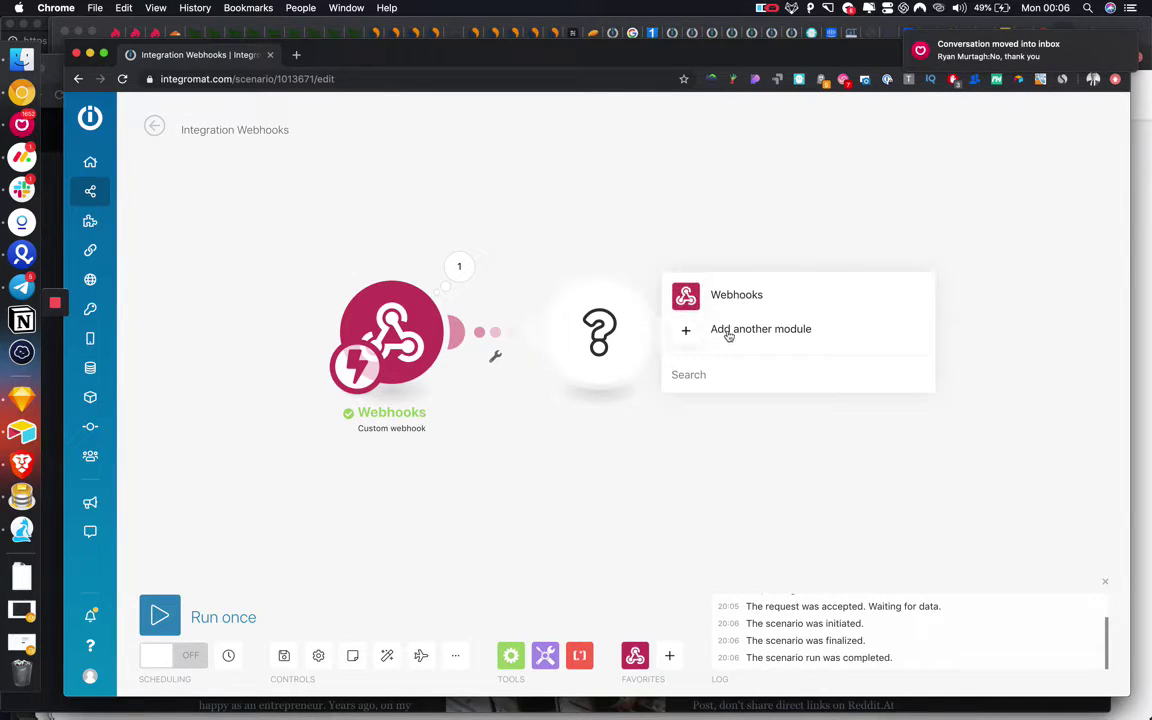
# Search 'router' and add a Flow Control Router after the Webhooks module.
pyautogui.click(729, 332)
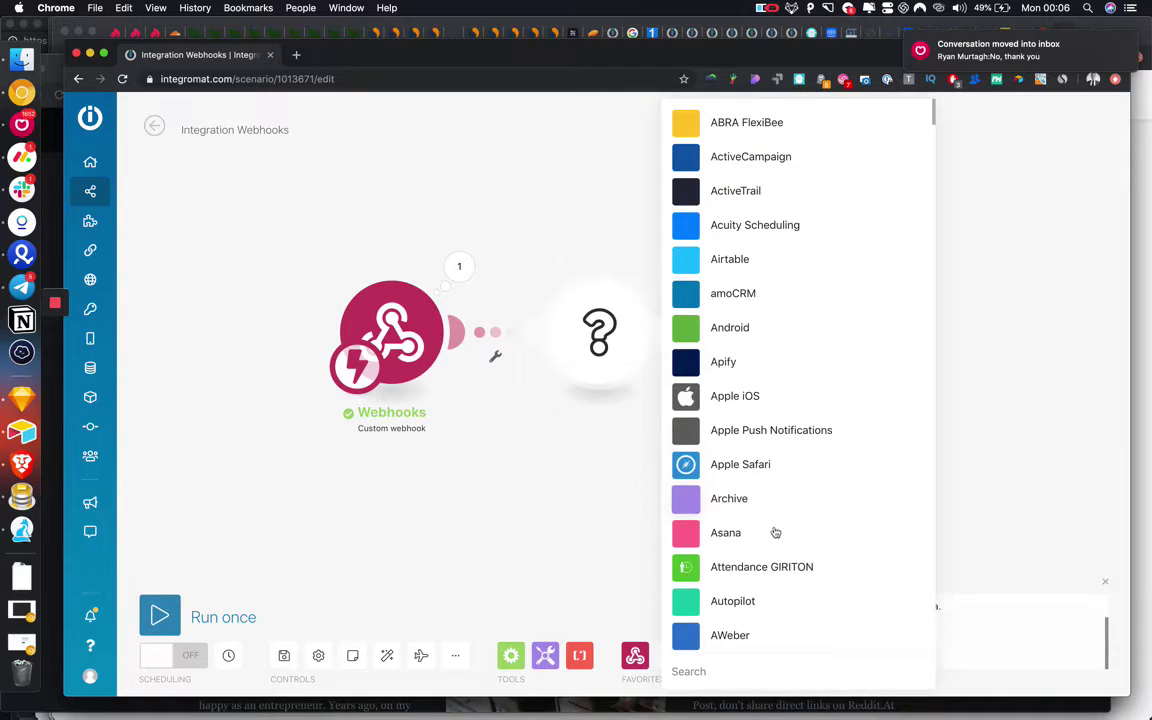
pyautogui.write('router')
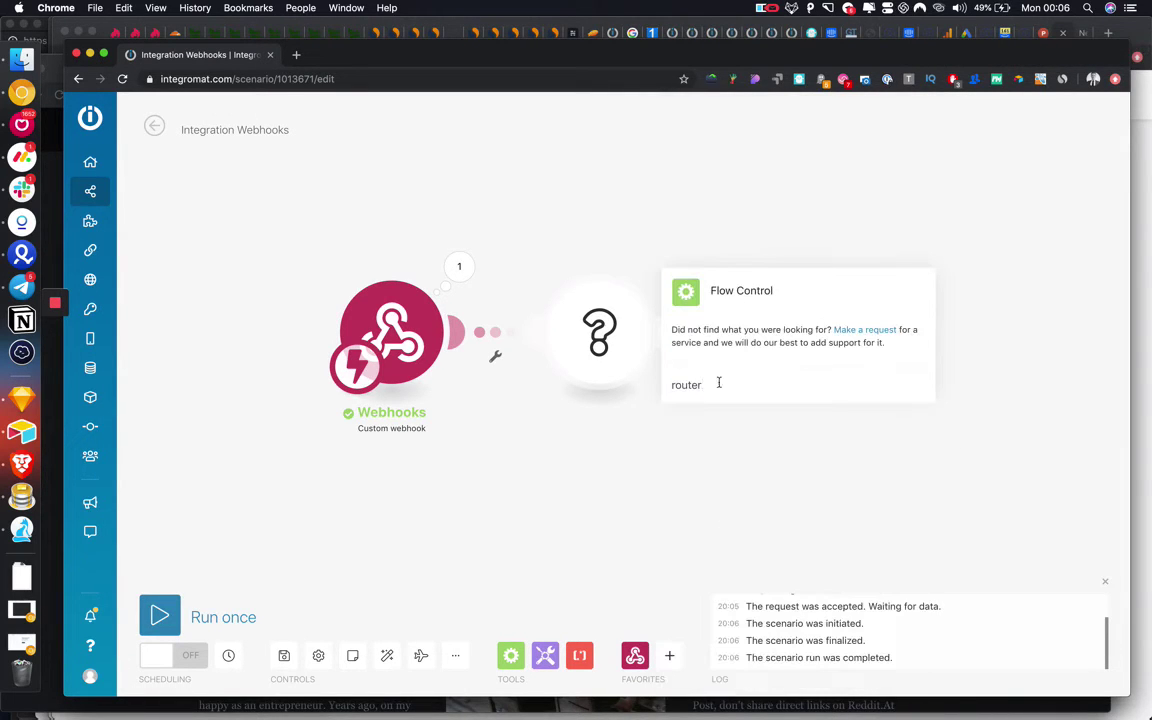
pyautogui.click(745, 291)
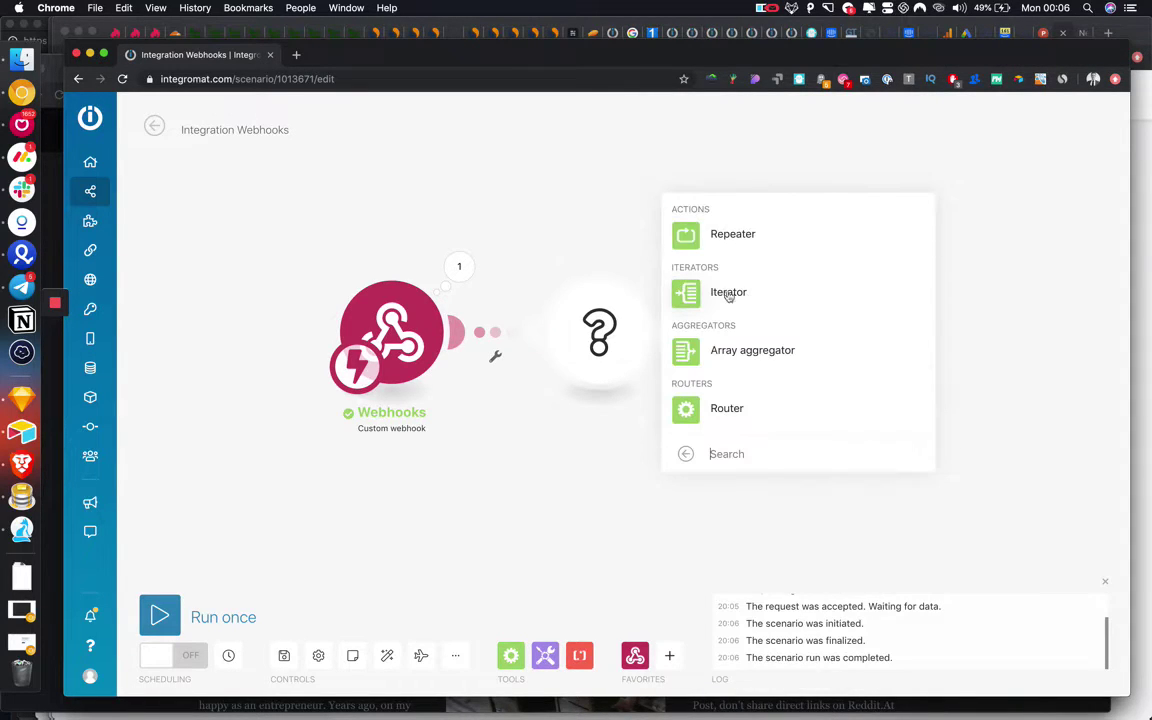
pyautogui.click(727, 409)
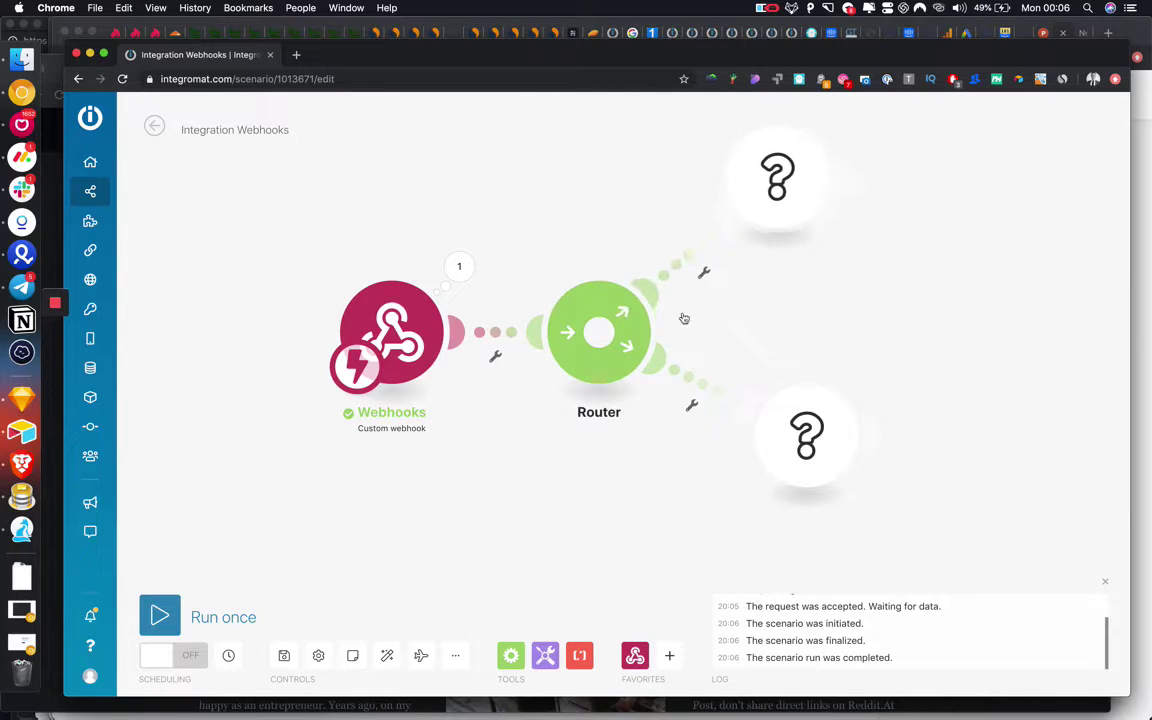
# Add a third Router route and give the upper route a prizeNumber Equal-to filter.
pyautogui.click(598, 332)
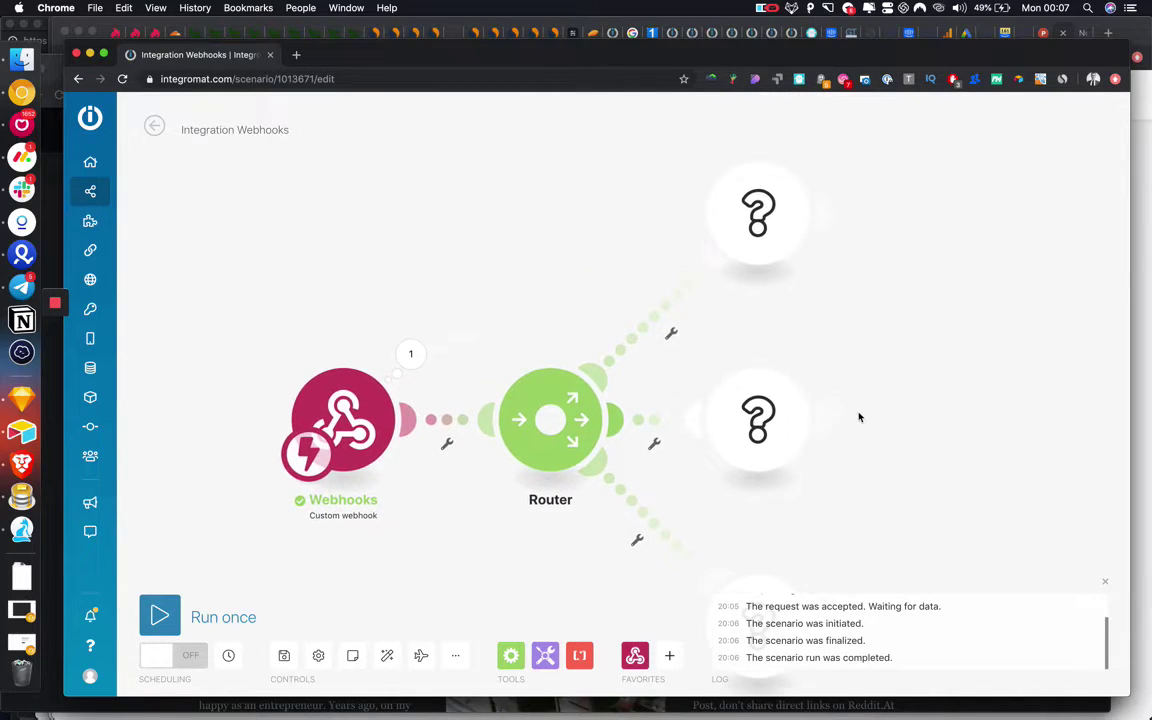
pyautogui.click(671, 332)
pyautogui.click(727, 347)
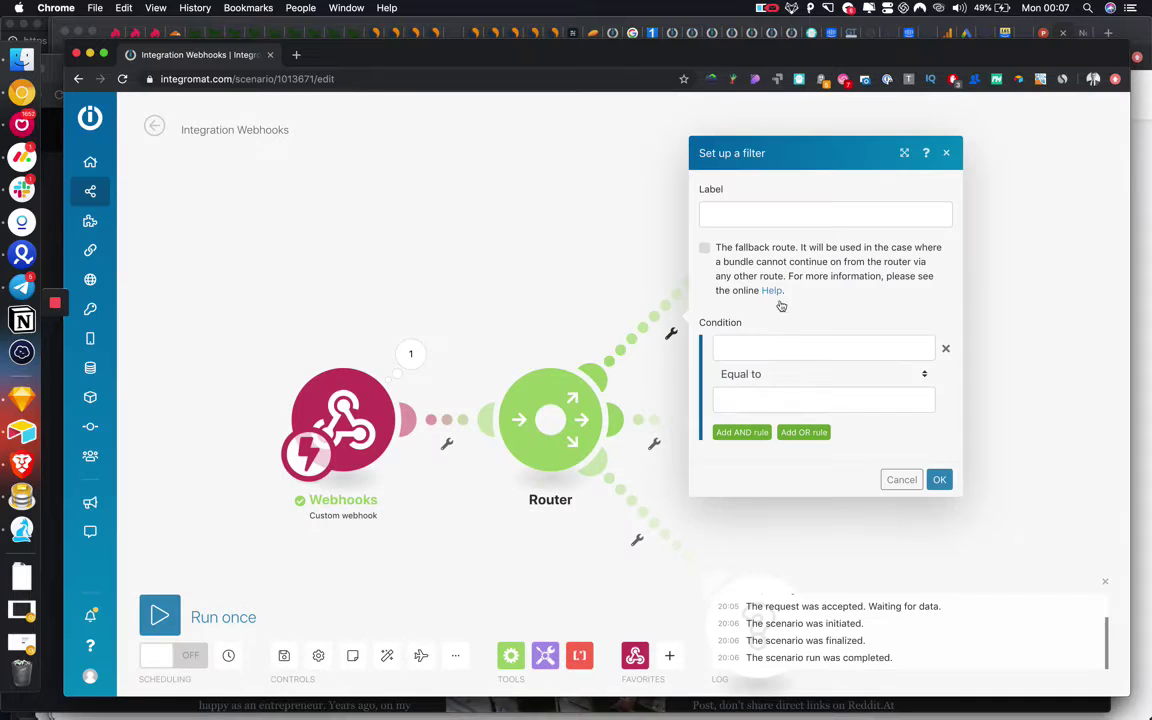
pyautogui.click(764, 348)
pyautogui.click(524, 380)
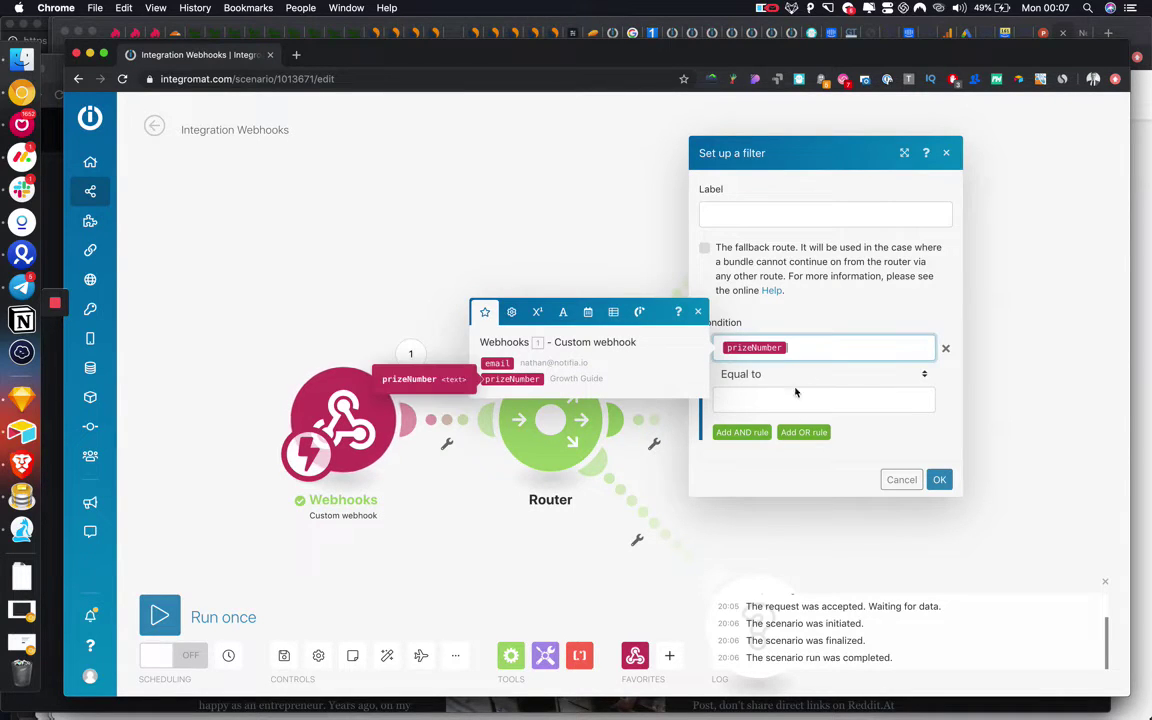
pyautogui.click(795, 395)
pyautogui.write('6')
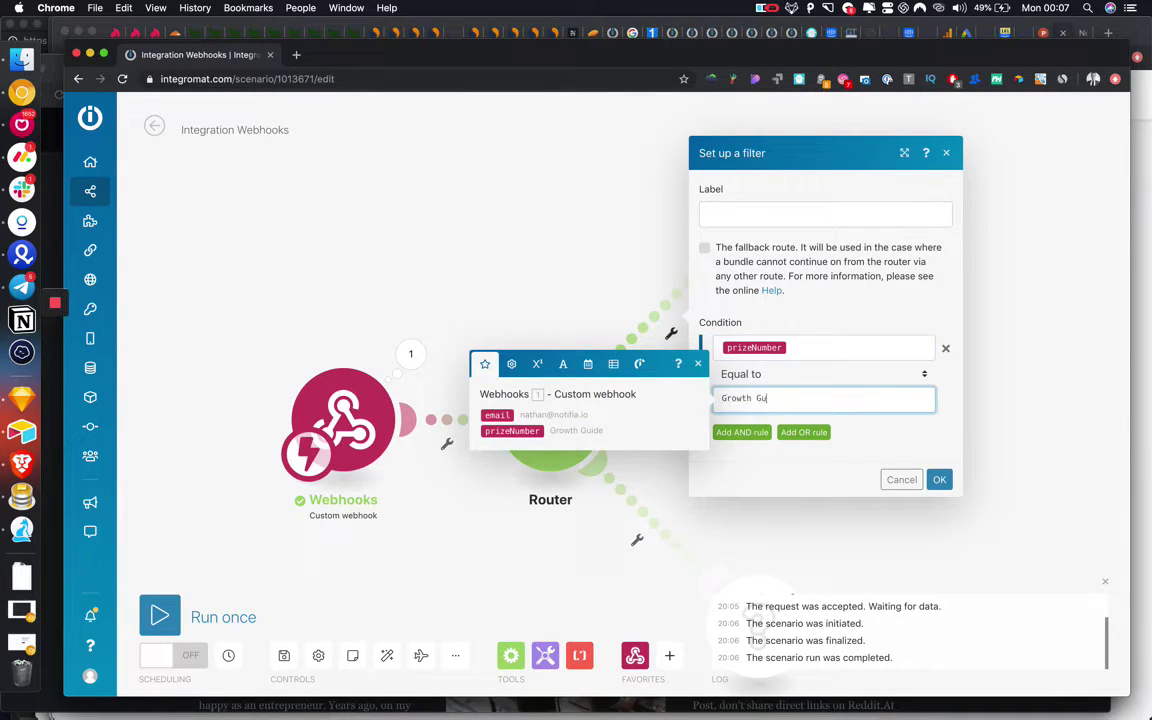
pyautogui.click(939, 479)
pyautogui.scroll(-3, 828, 535)
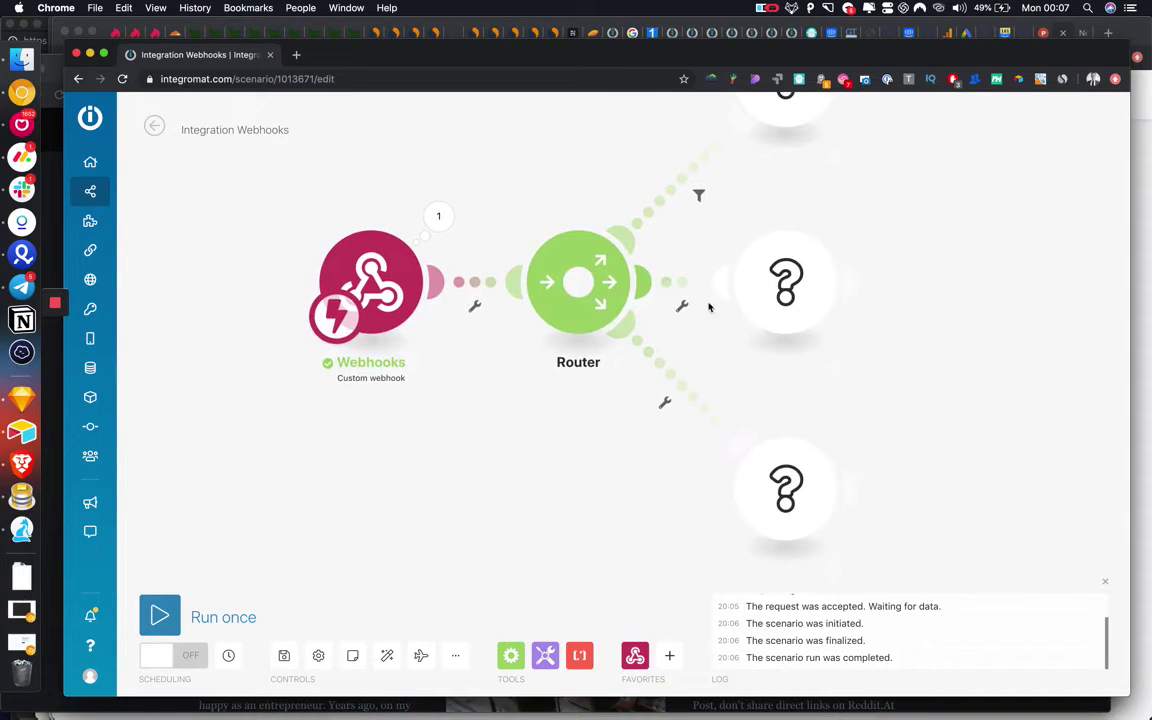
# Filter the middle route on prizeNumber equal to 'Free Account'.
pyautogui.click(680, 283)
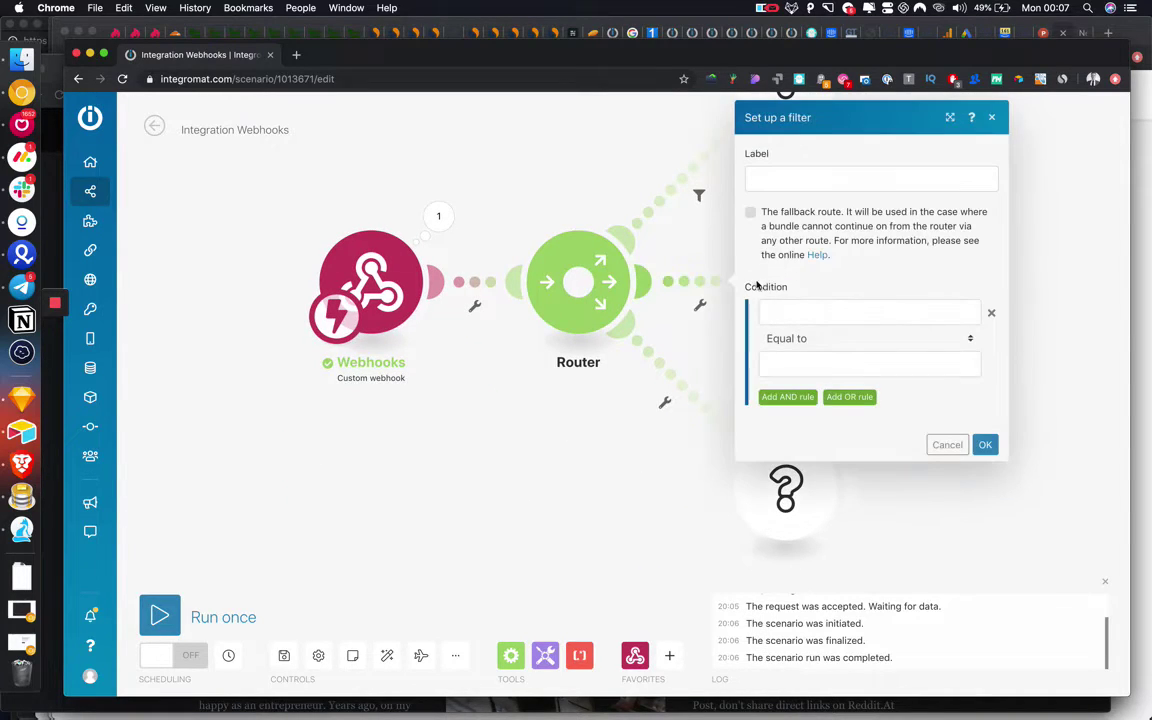
pyautogui.click(807, 310)
pyautogui.click(557, 343)
pyautogui.click(788, 369)
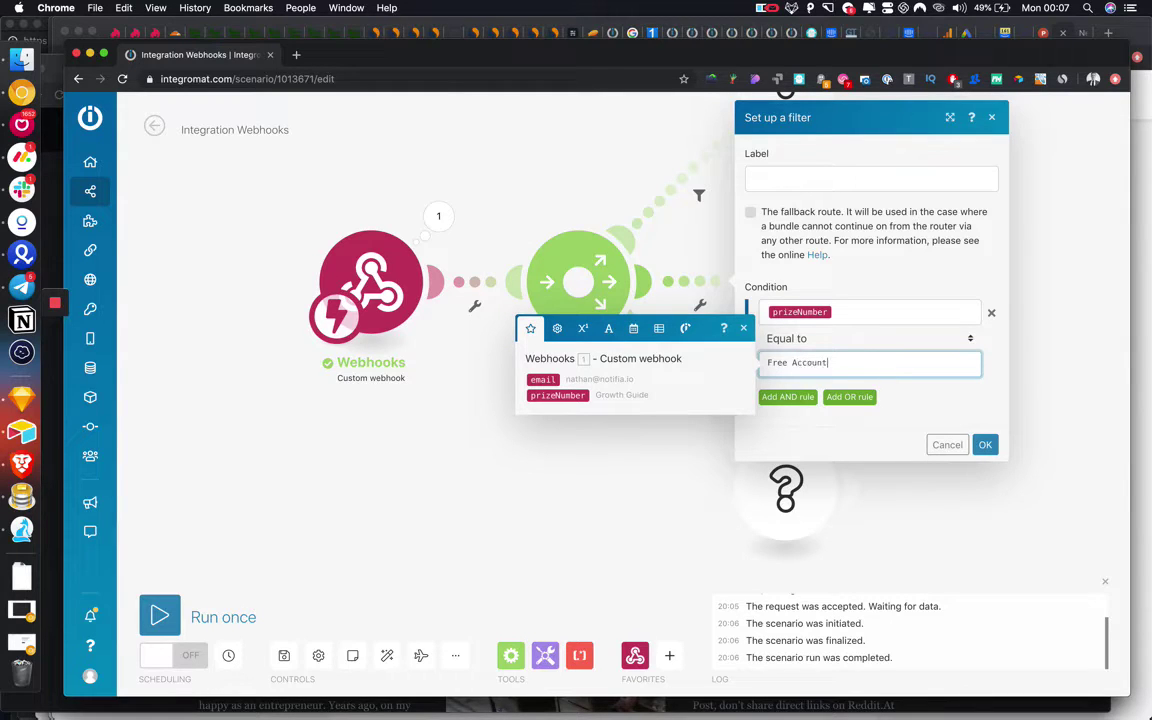
pyautogui.write('Free Account')
pyautogui.press('Return')
pyautogui.press('BackSpace')
pyautogui.click(940, 442)
# Filter the lower route on prizeNumber and label it '25% off'.
pyautogui.click(677, 400)
pyautogui.click(720, 414)
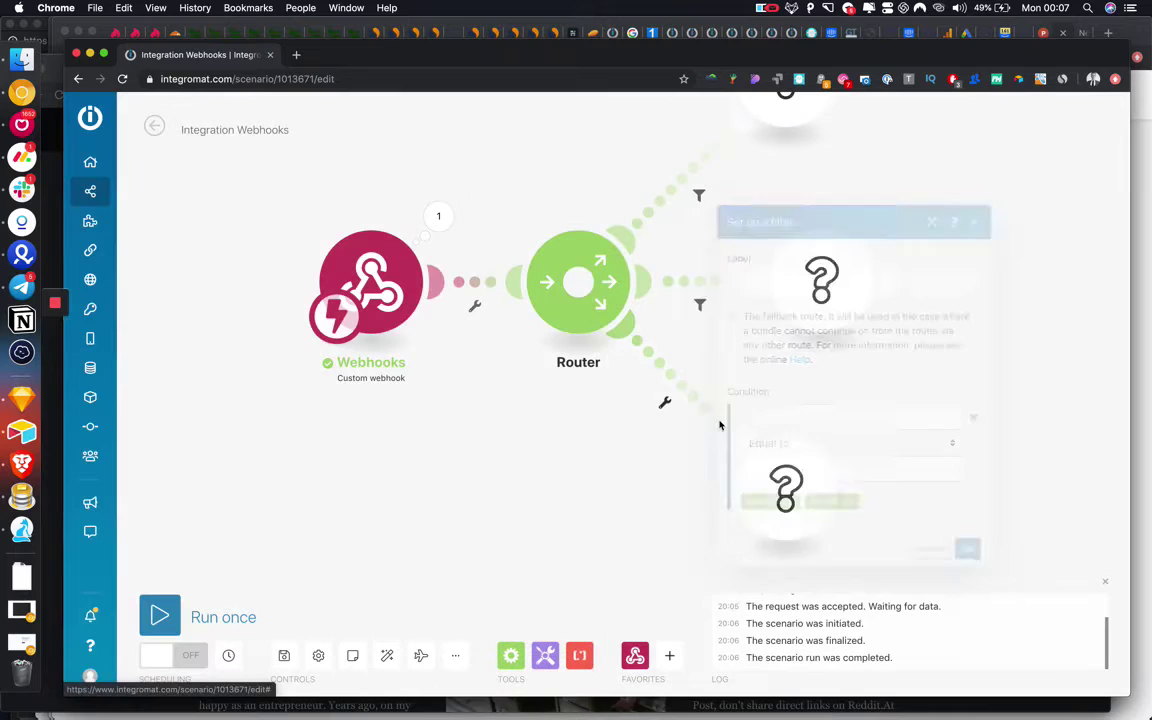
pyautogui.click(810, 413)
pyautogui.click(539, 447)
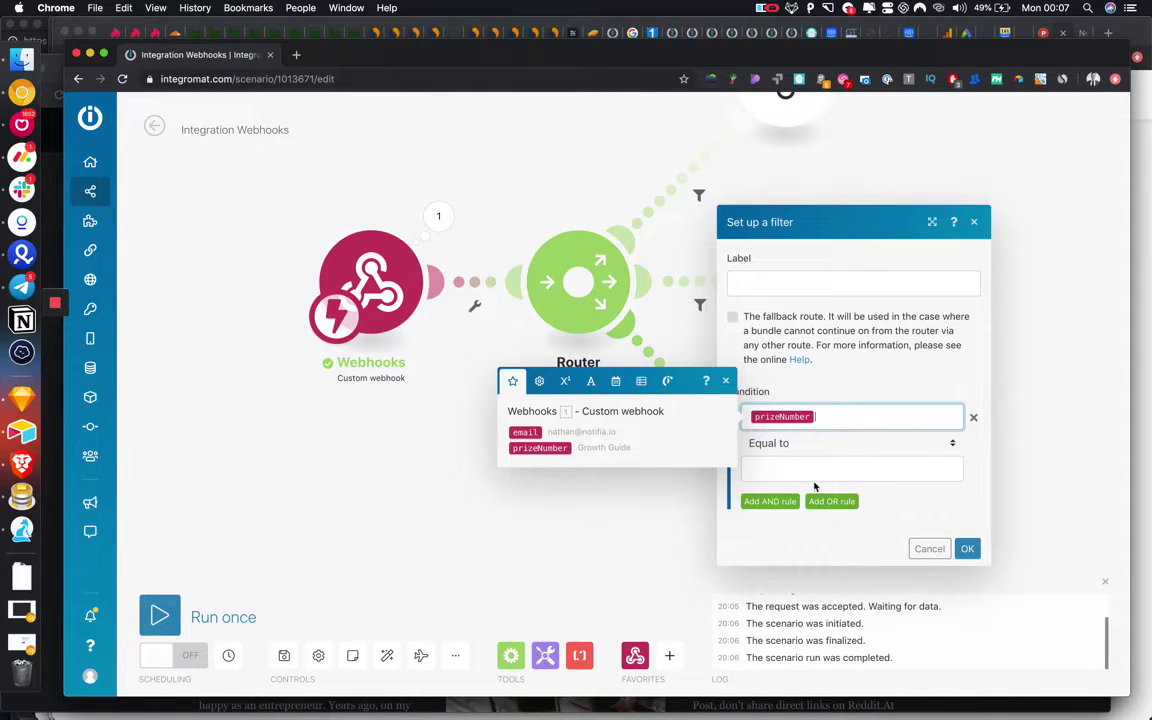
pyautogui.click(818, 470)
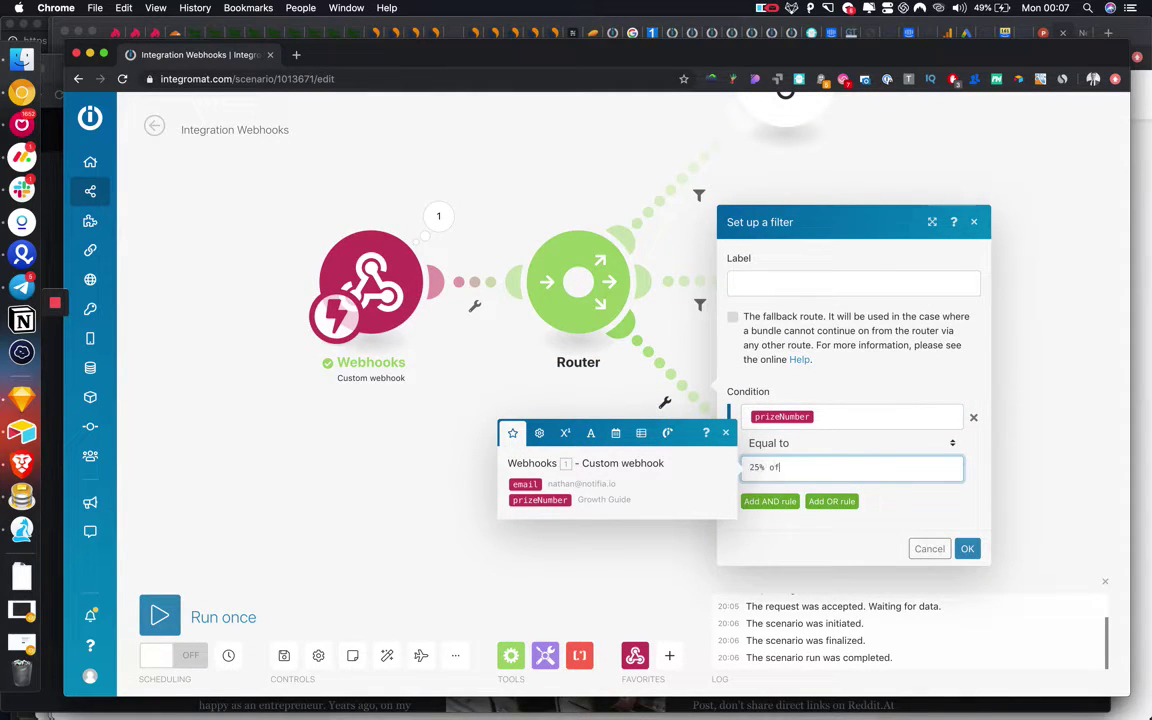
pyautogui.click(787, 282)
pyautogui.write('25% off')
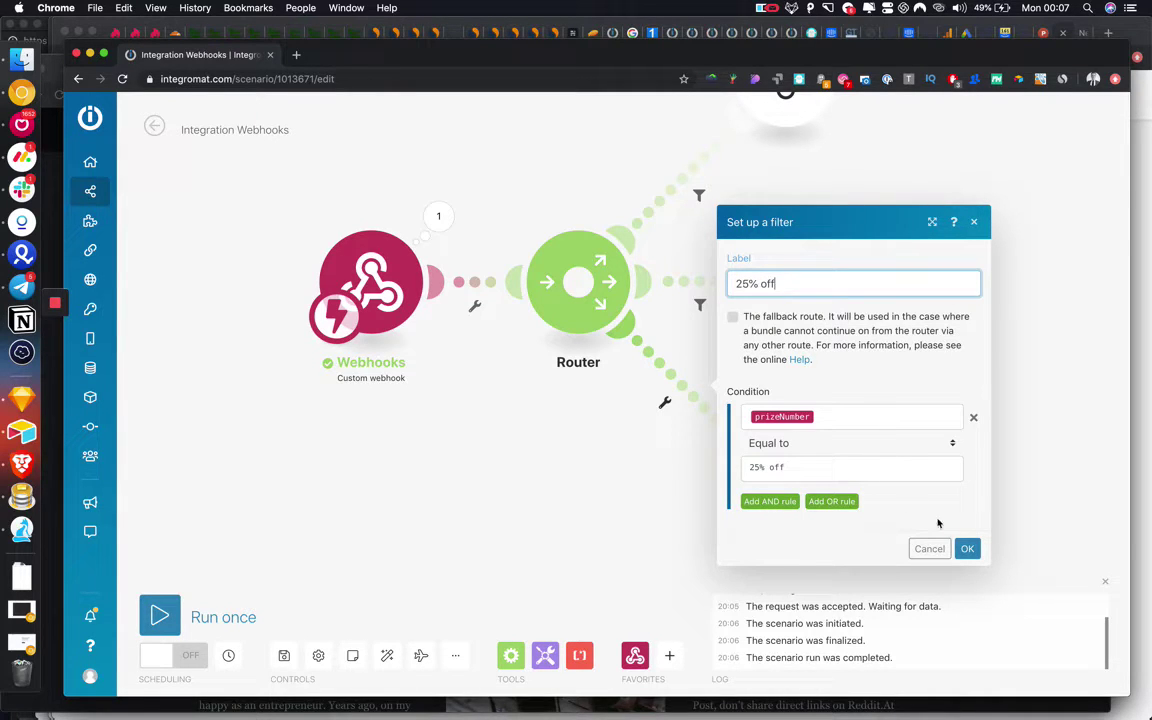
pyautogui.click(967, 548)
# Label the middle and top route filters 'Free Account' and 'Growth Guide'.
pyautogui.click(699, 304)
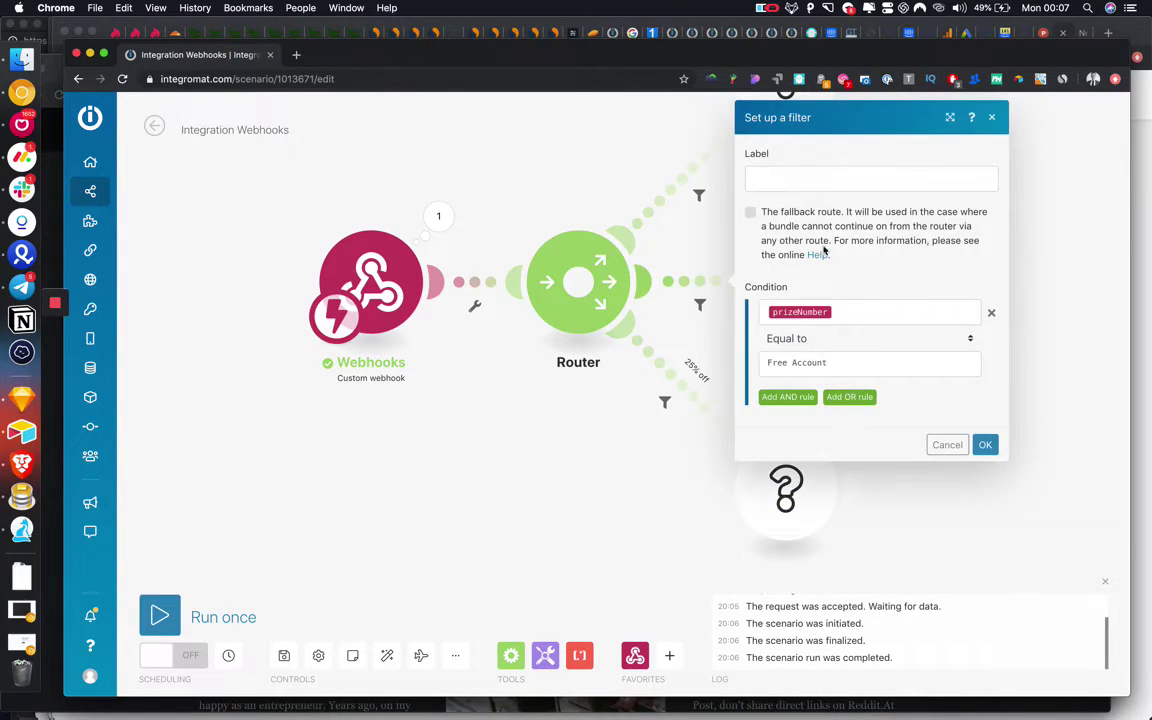
pyautogui.click(806, 177)
pyautogui.write('Free Account')
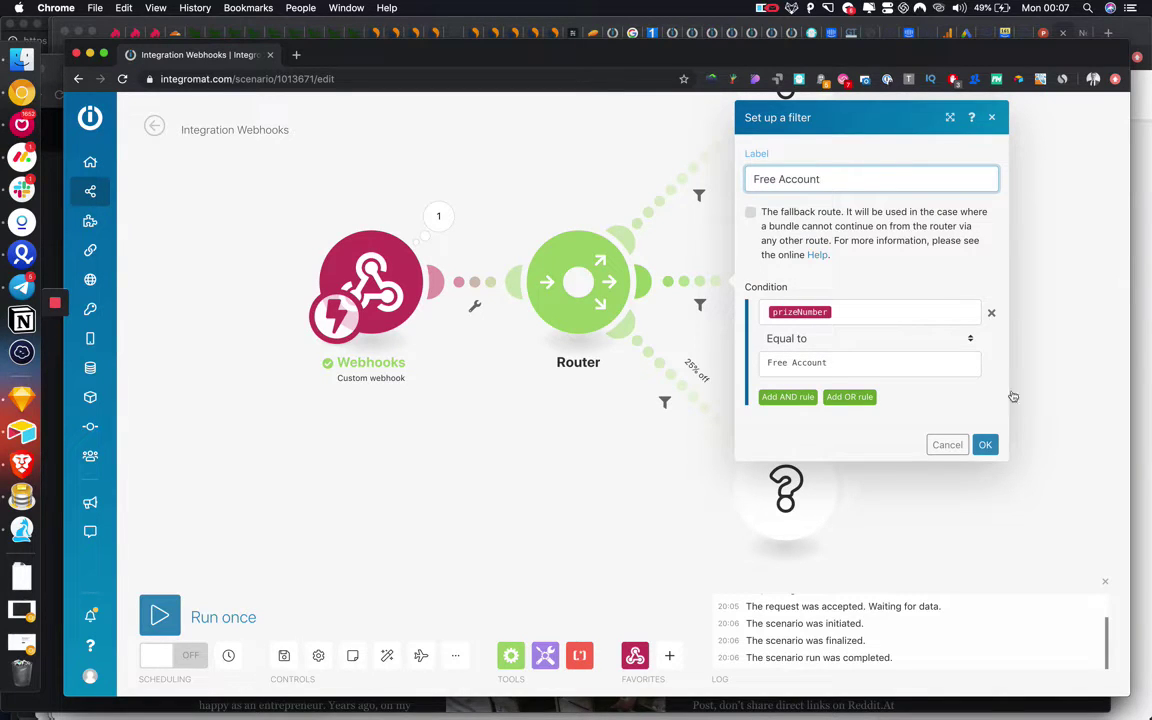
pyautogui.click(985, 444)
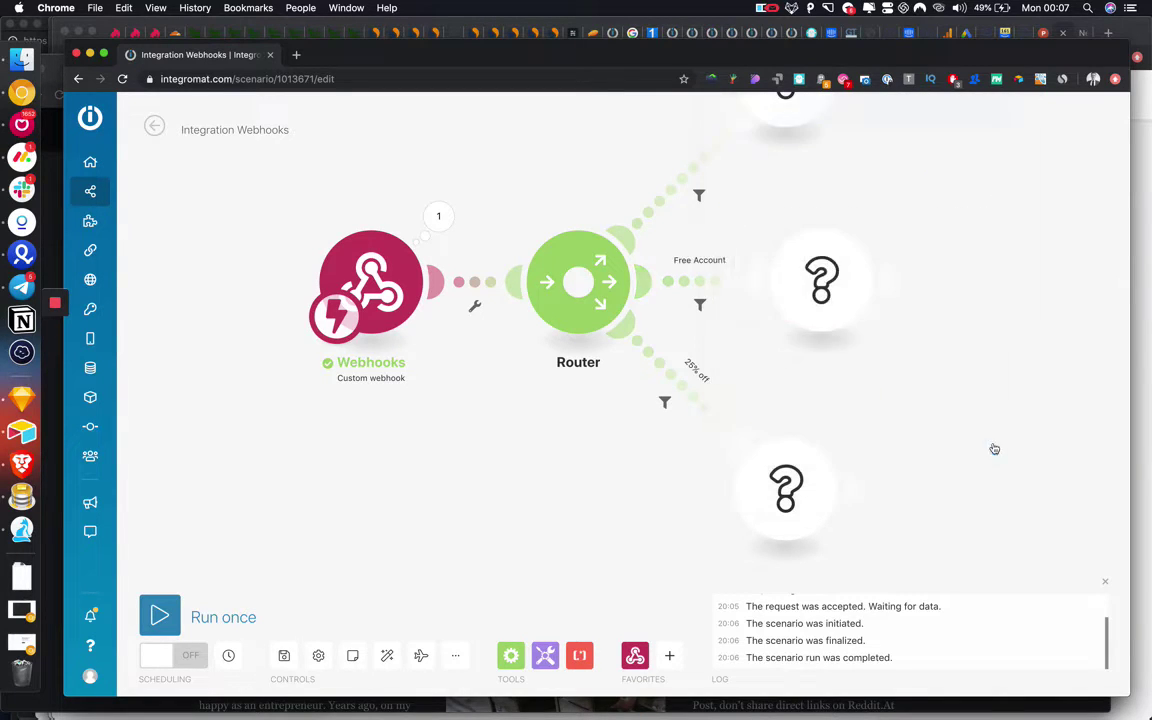
pyautogui.click(699, 195)
pyautogui.click(806, 177)
pyautogui.write('Growth Growth')
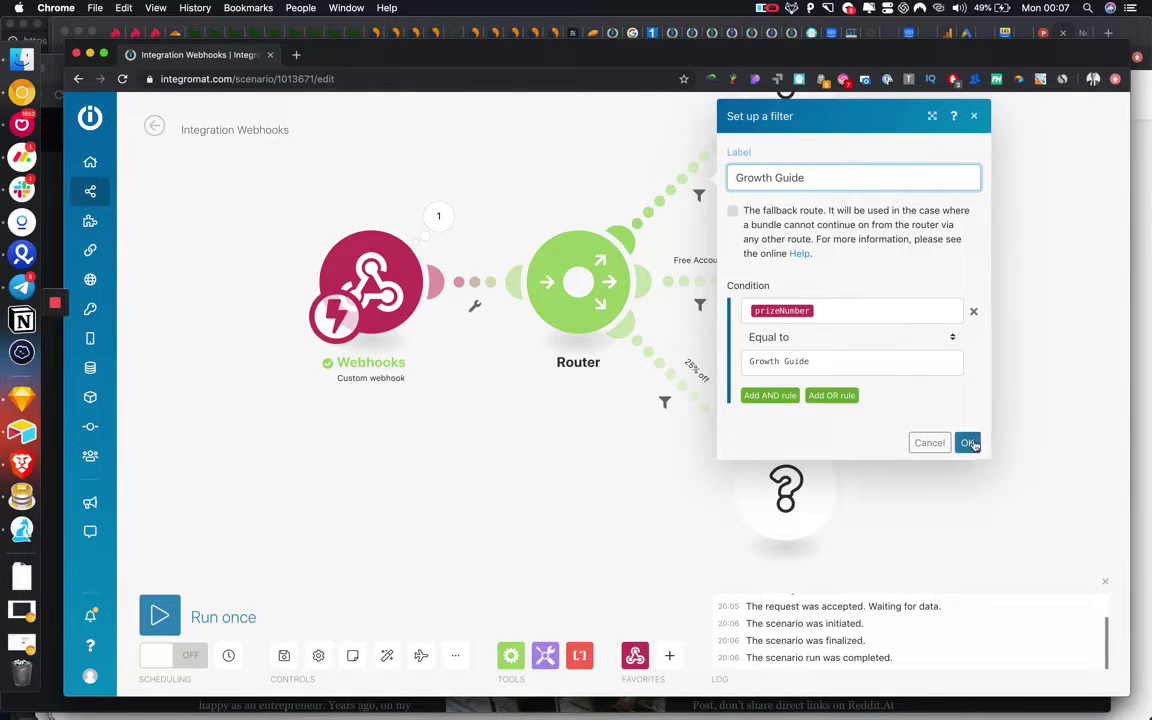
pyautogui.click(967, 442)
pyautogui.scroll(-5, 885, 518)
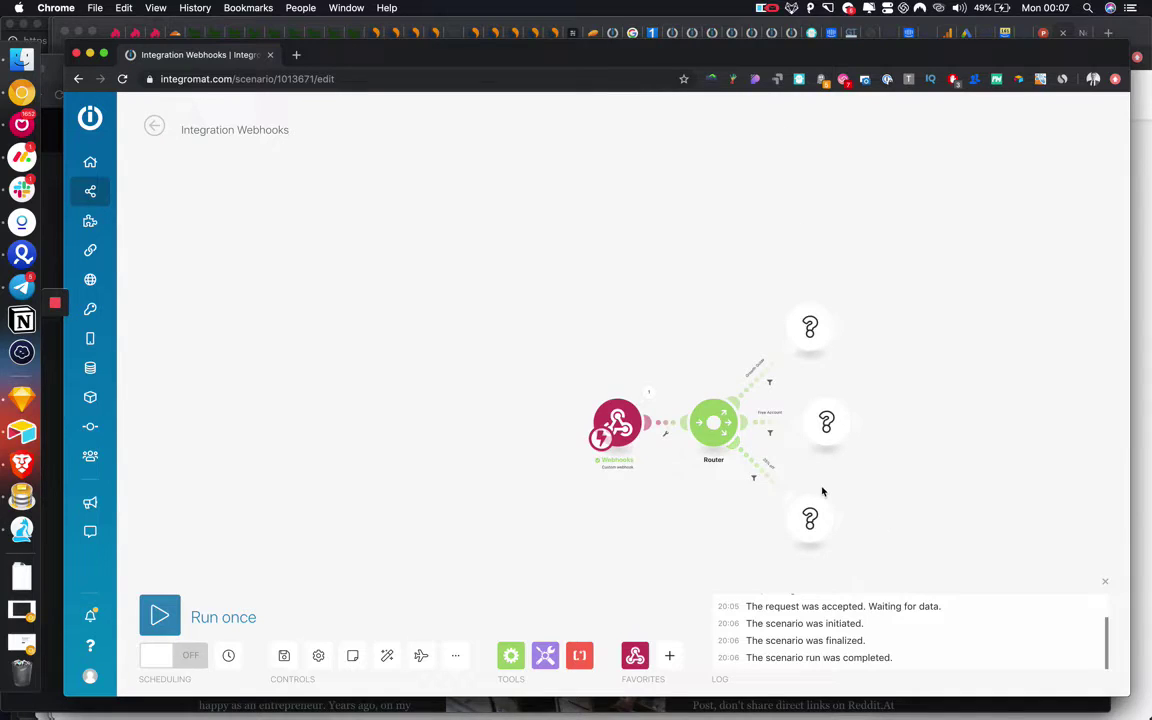
pyautogui.scroll(3, 822, 490)
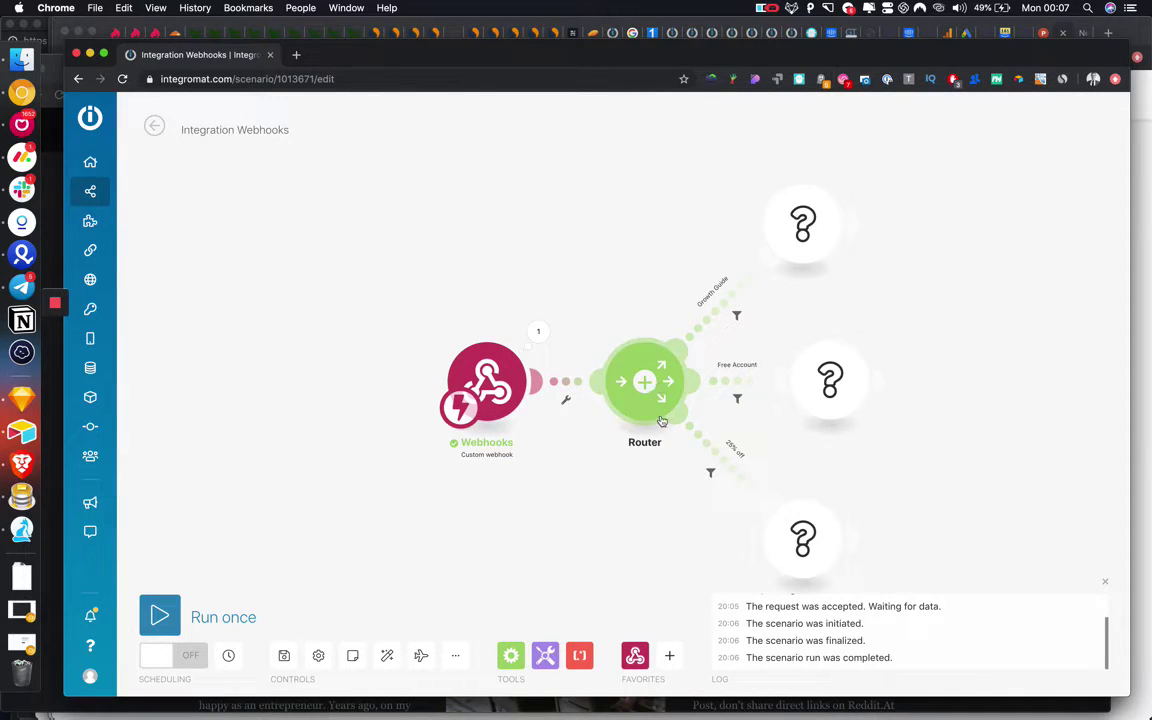
pyautogui.moveTo(905, 442); pyautogui.dragTo(828, 411)
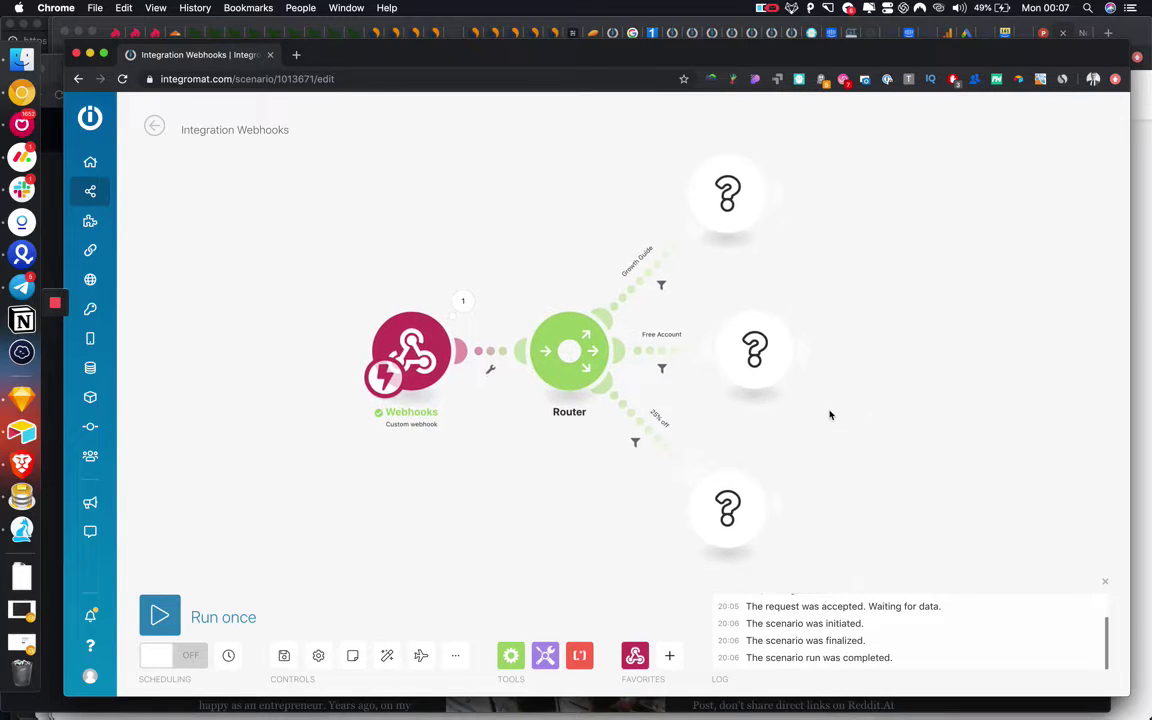
# For the bottom empty module, search the app list for 'sendgri' after trying 'mailch'.
pyautogui.click(727, 522)
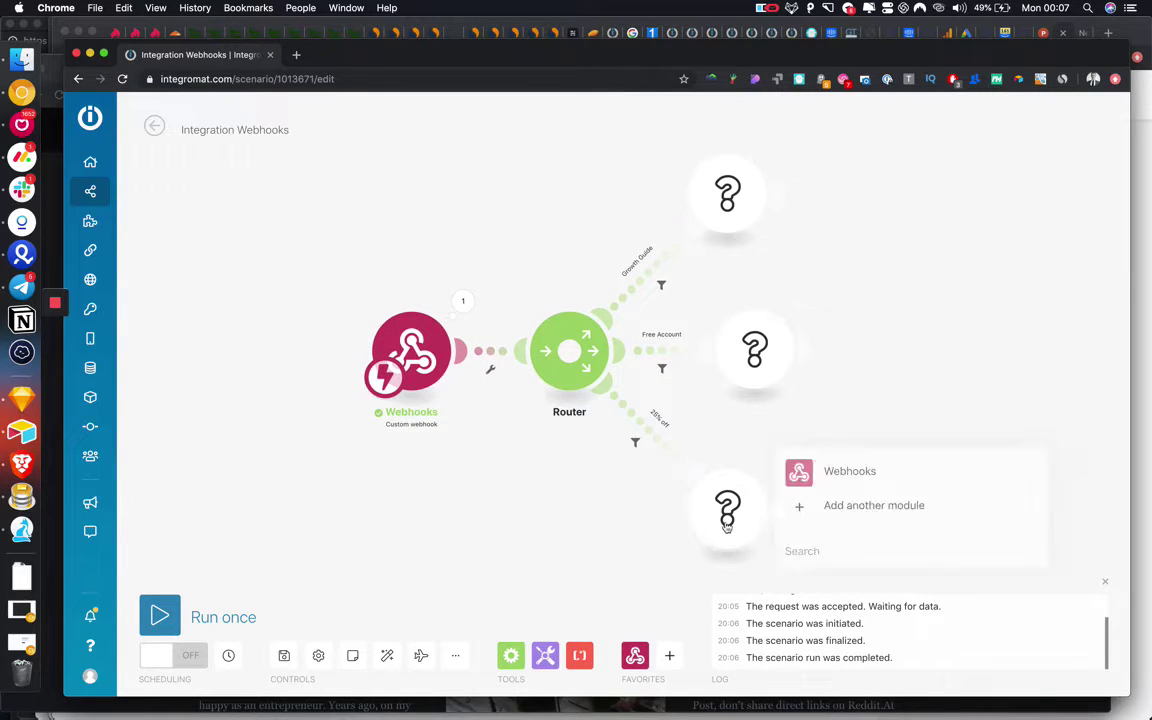
pyautogui.click(838, 508)
pyautogui.scroll(-20, 877, 388)
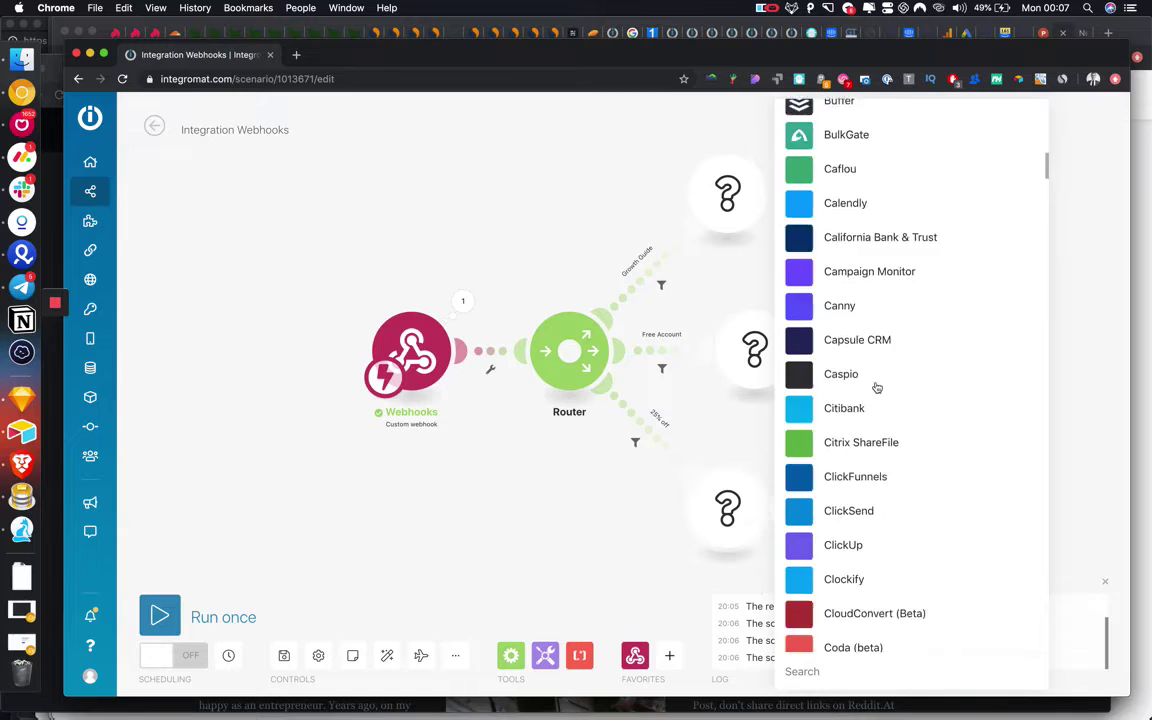
pyautogui.click(834, 668)
pyautogui.write('mailch')
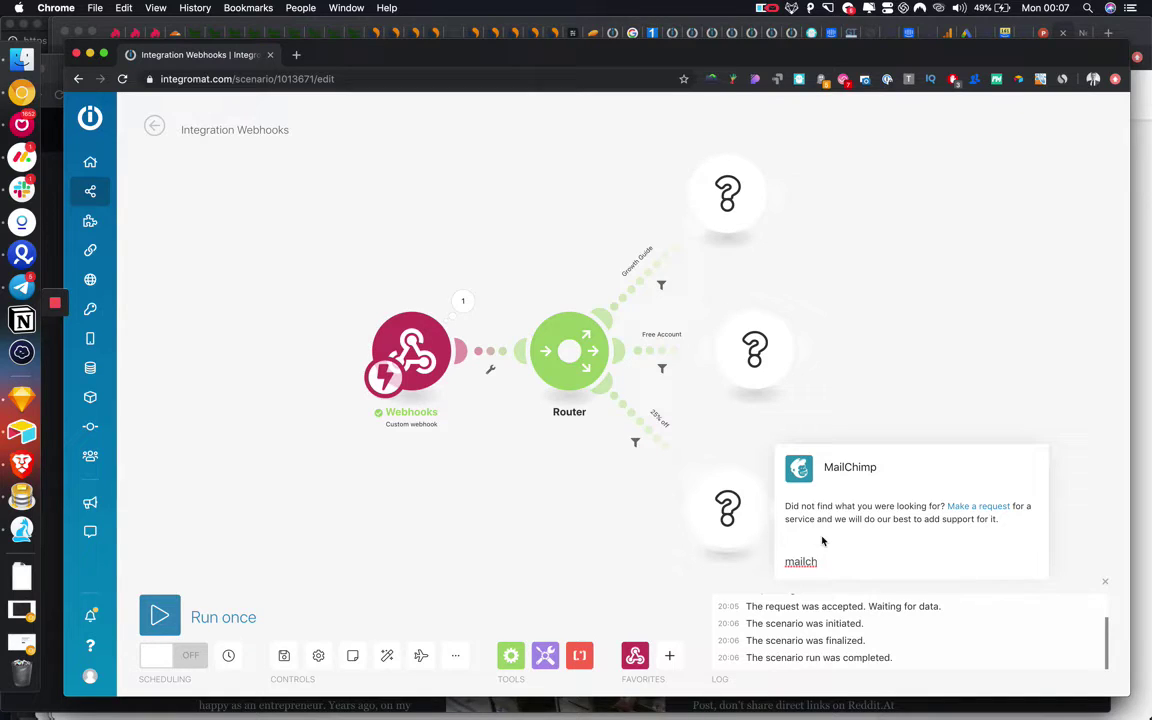
pyautogui.press('BackSpace')
pyautogui.press('BackSpace')
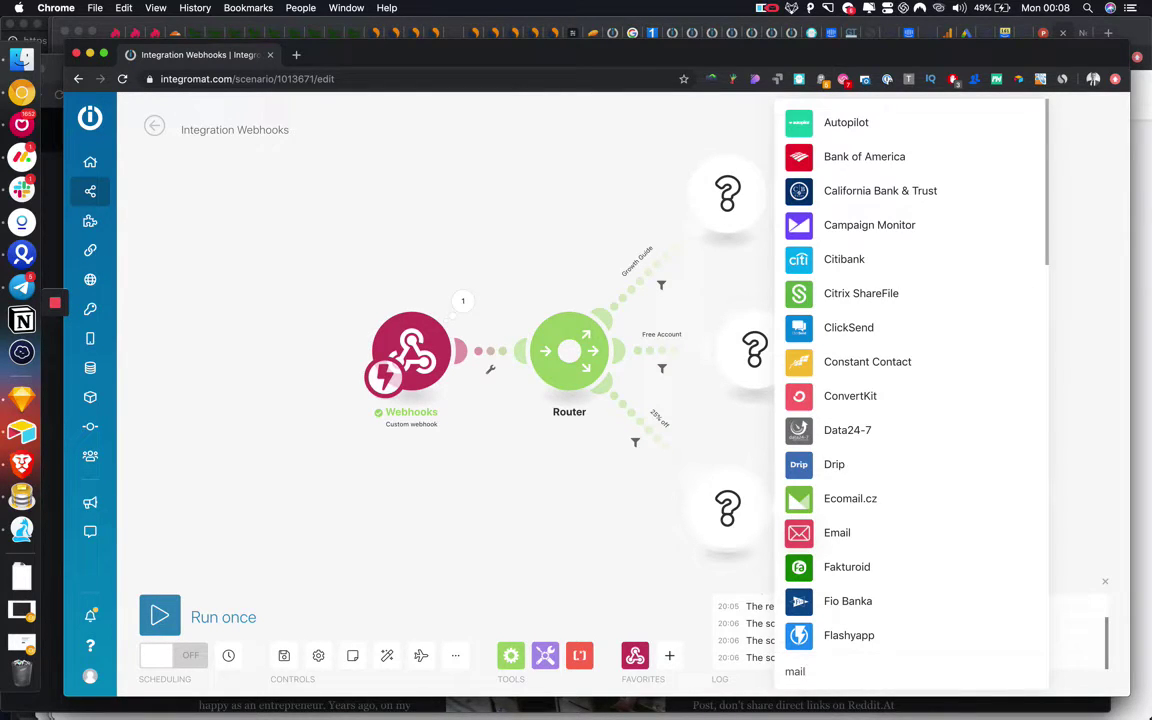
pyautogui.press('BackSpace')
pyautogui.press('BackSpace')
pyautogui.press('BackSpace')
pyautogui.press('BackSpace')
pyautogui.write('send')
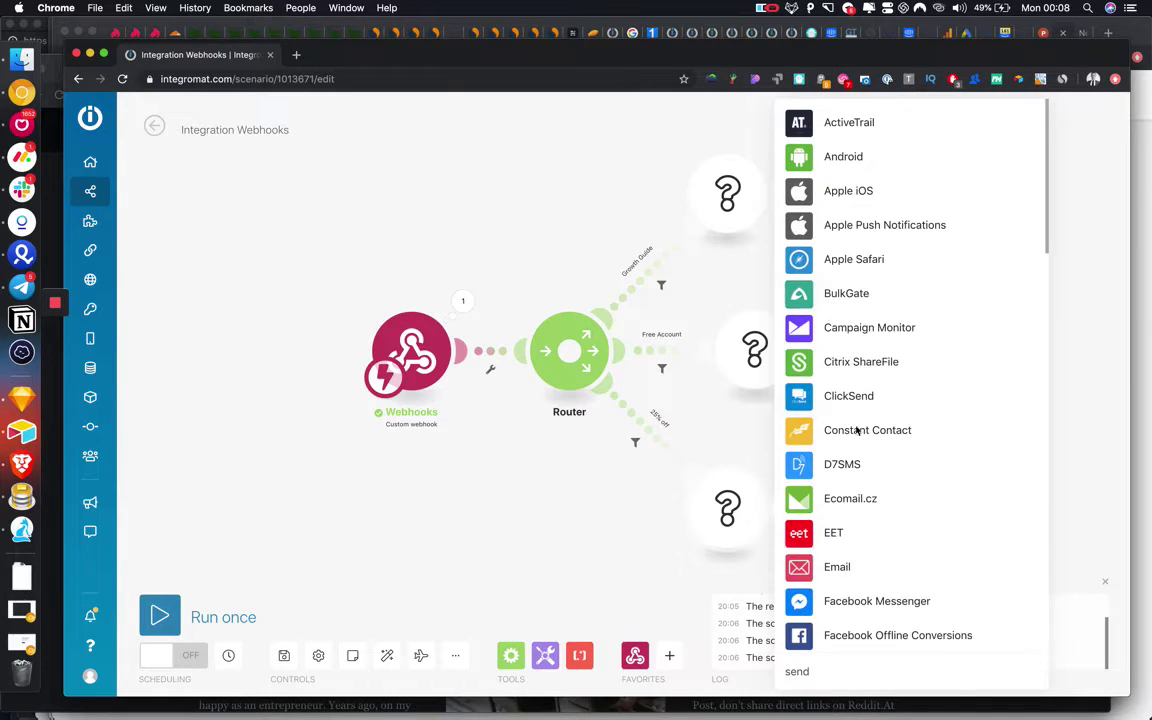
pyautogui.scroll(-5, 857, 430)
pyautogui.write('gri')
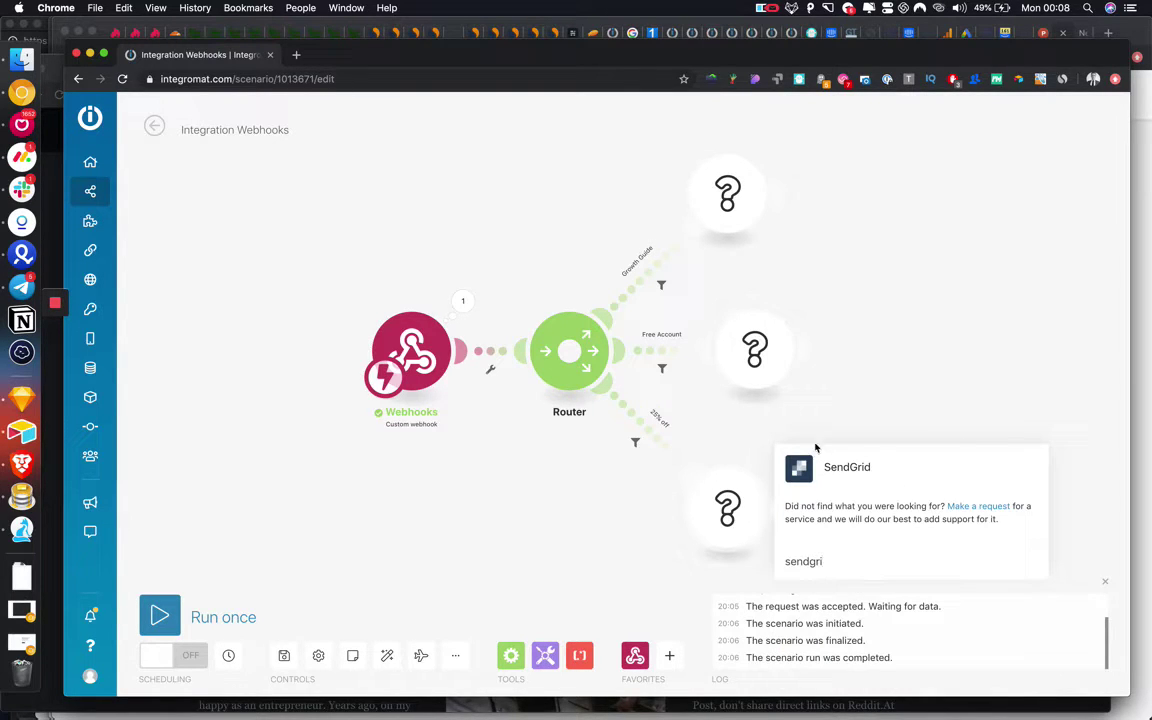
# Add SendGrid's Send an Email action to the 25% off route.
pyautogui.click(835, 467)
pyautogui.scroll(-3, 862, 236)
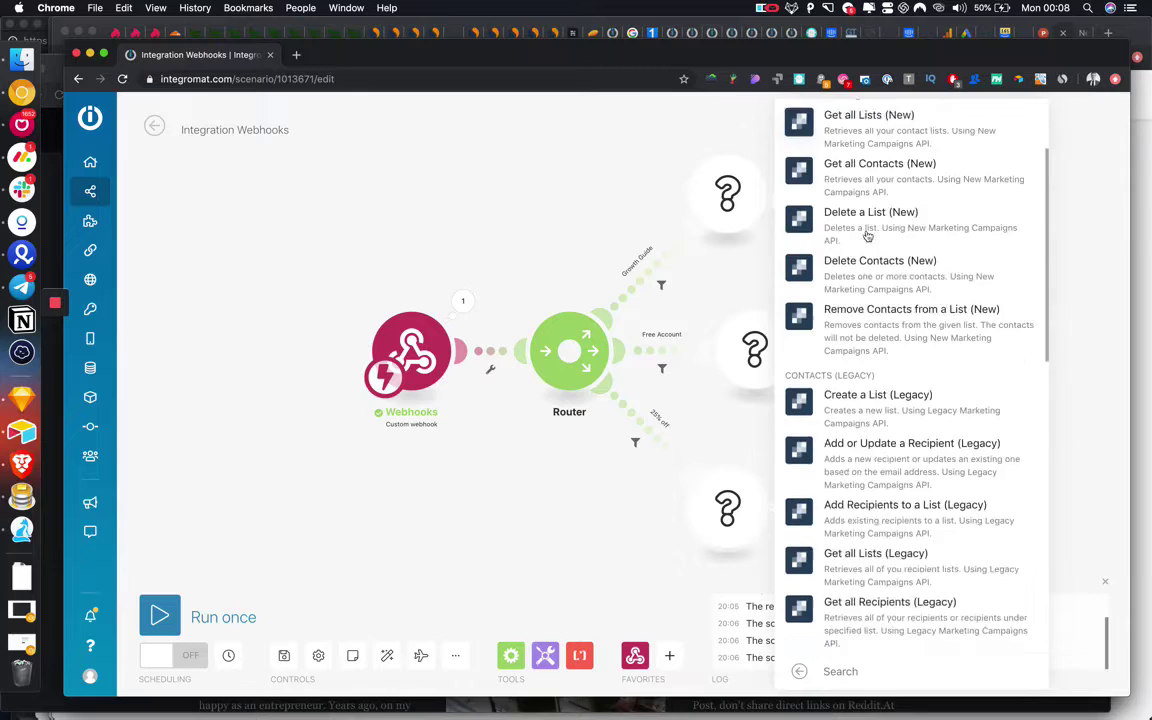
pyautogui.scroll(-10, 867, 236)
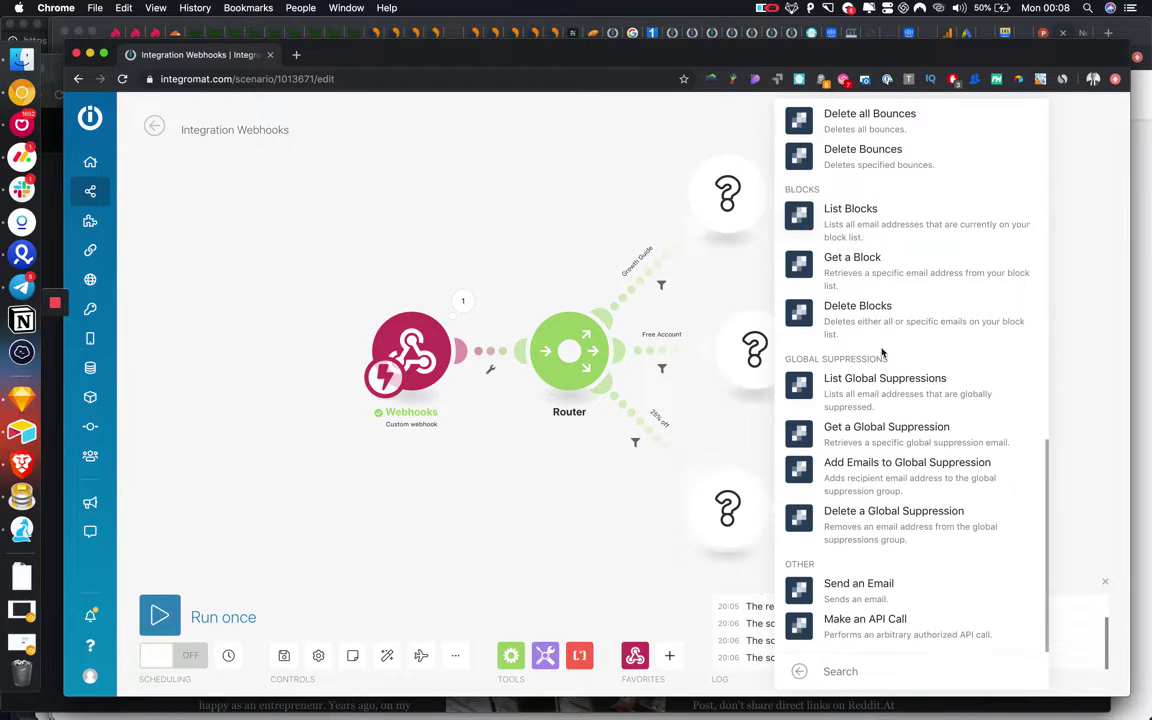
pyautogui.click(880, 586)
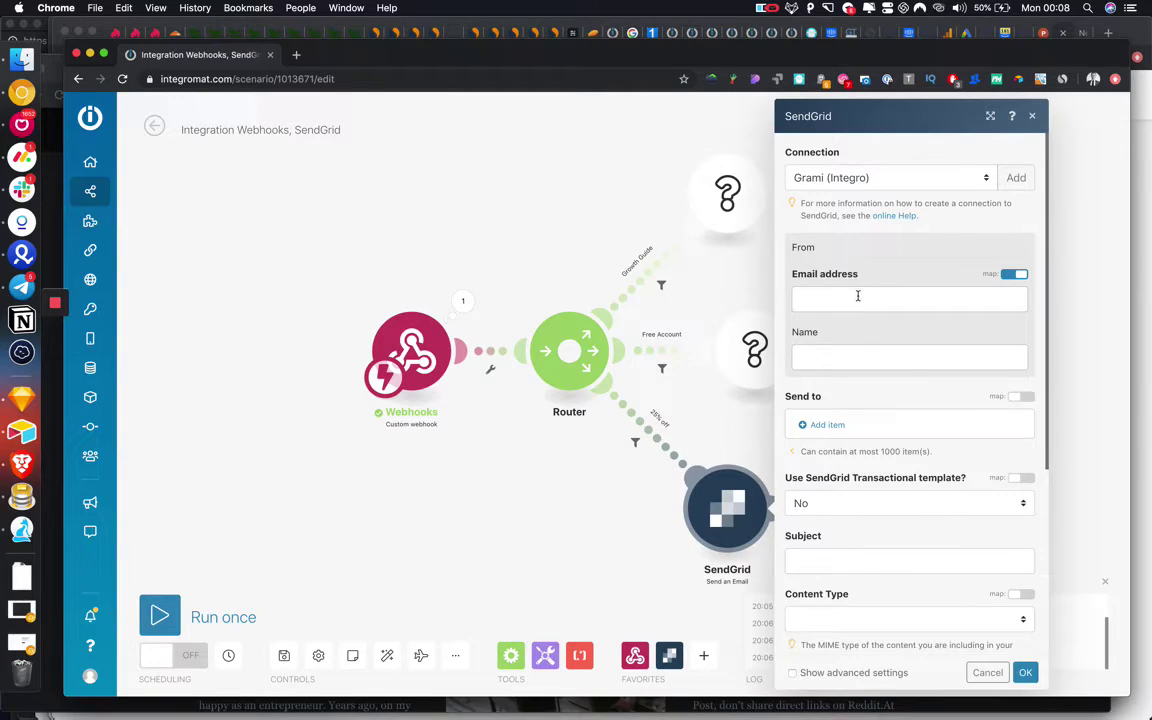
# Type the sender's email address into the From field and fill in the sender name.
pyautogui.click(857, 296)
pyautogui.click(576, 314)
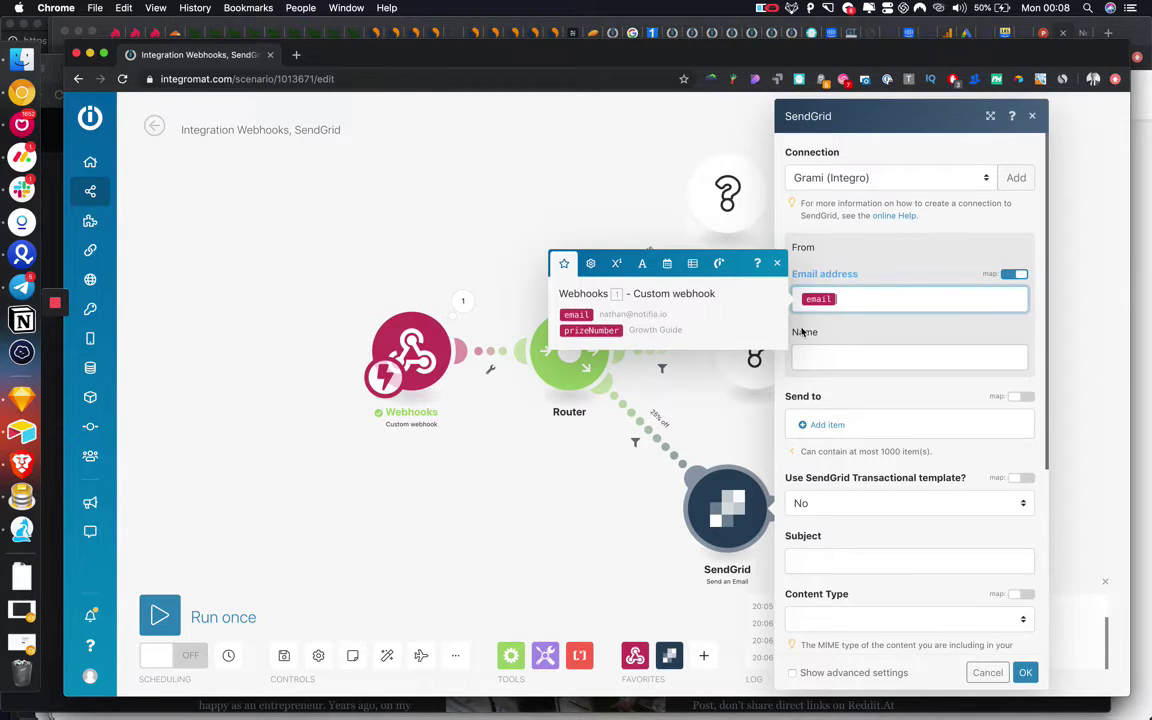
pyautogui.scroll(-1, 801, 332)
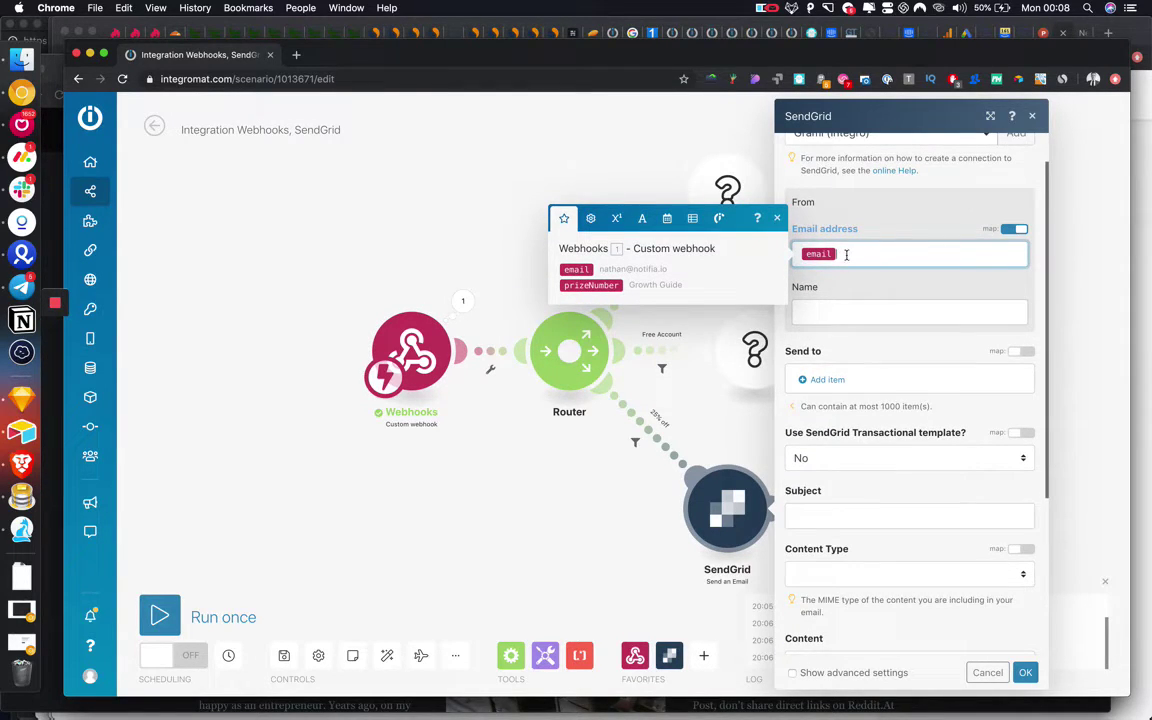
pyautogui.press('BackSpace')
pyautogui.click(868, 313)
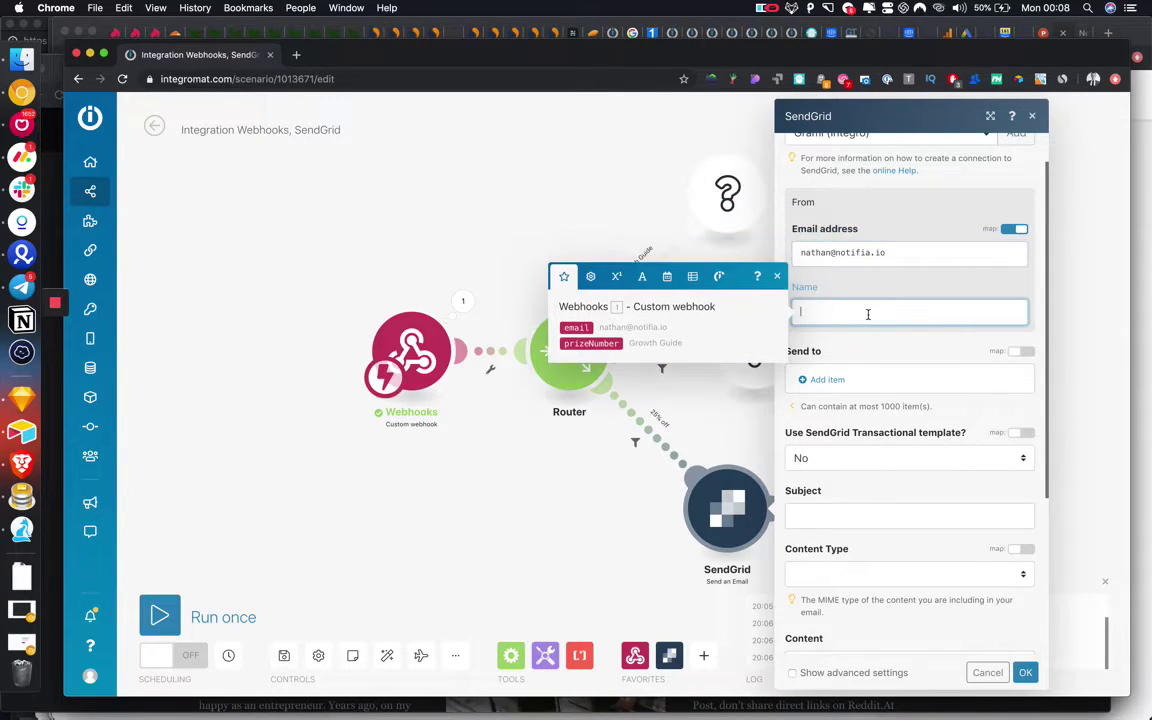
pyautogui.scroll(-2, 910, 400)
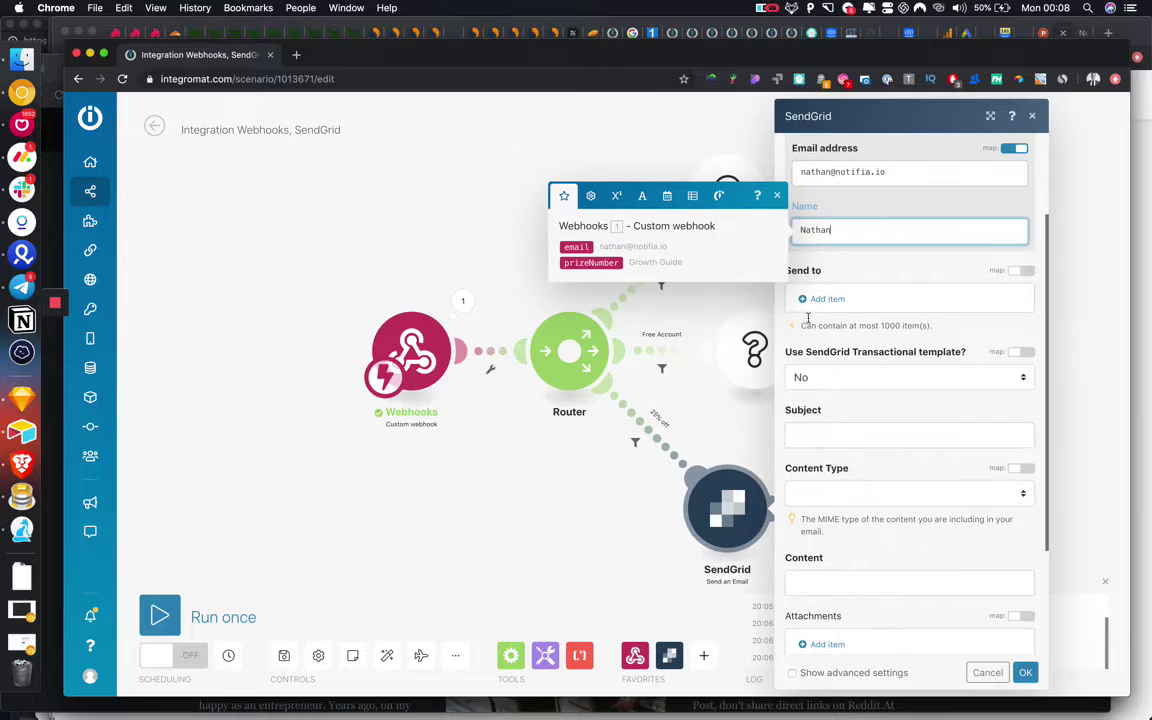
# Add a Send to recipient mapped to the webhook's email.
pyautogui.click(825, 298)
pyautogui.click(628, 265)
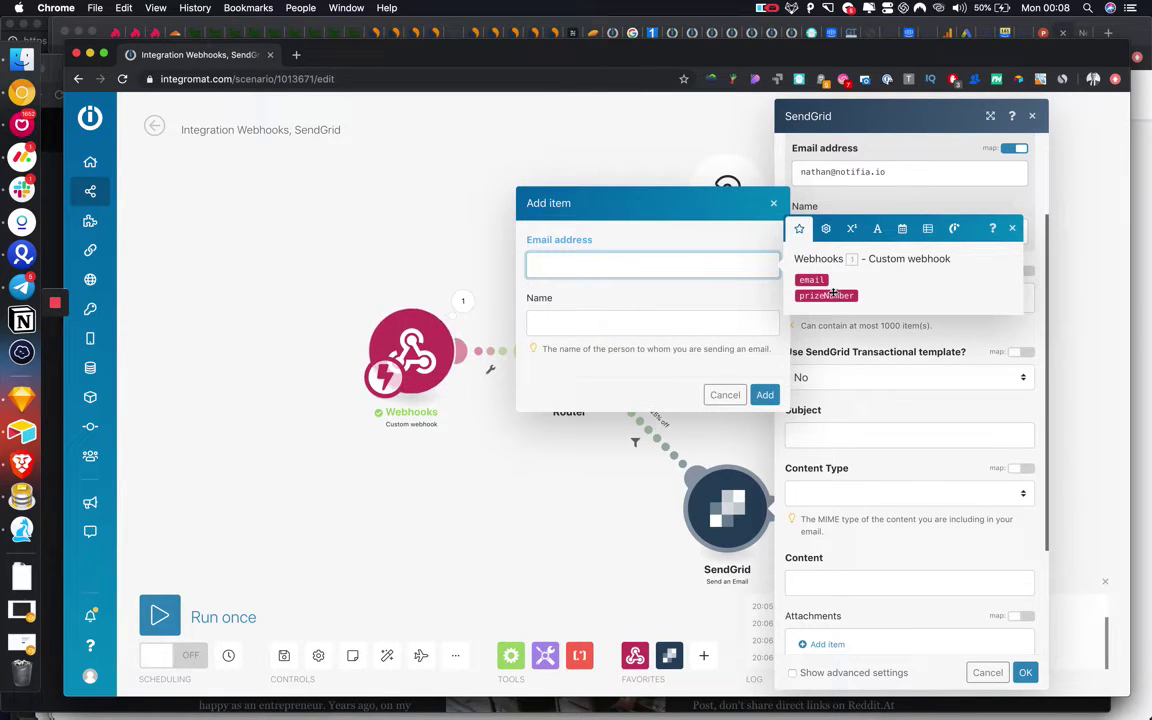
pyautogui.click(811, 280)
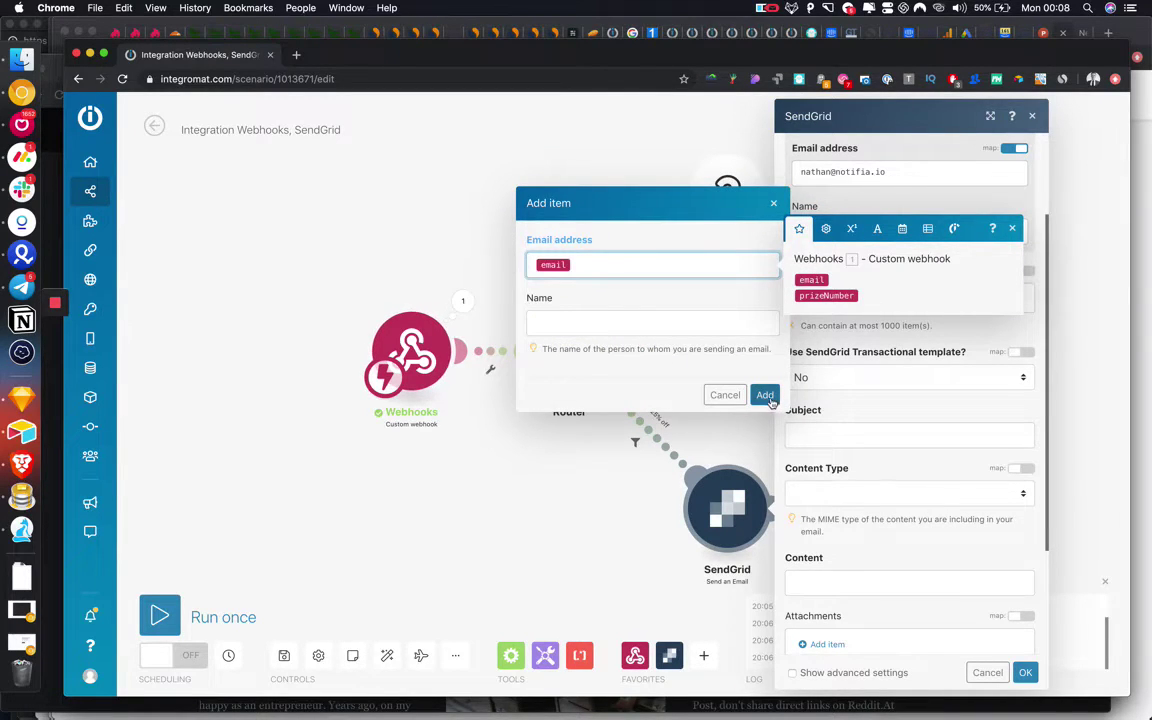
pyautogui.click(764, 394)
pyautogui.scroll(-2, 857, 447)
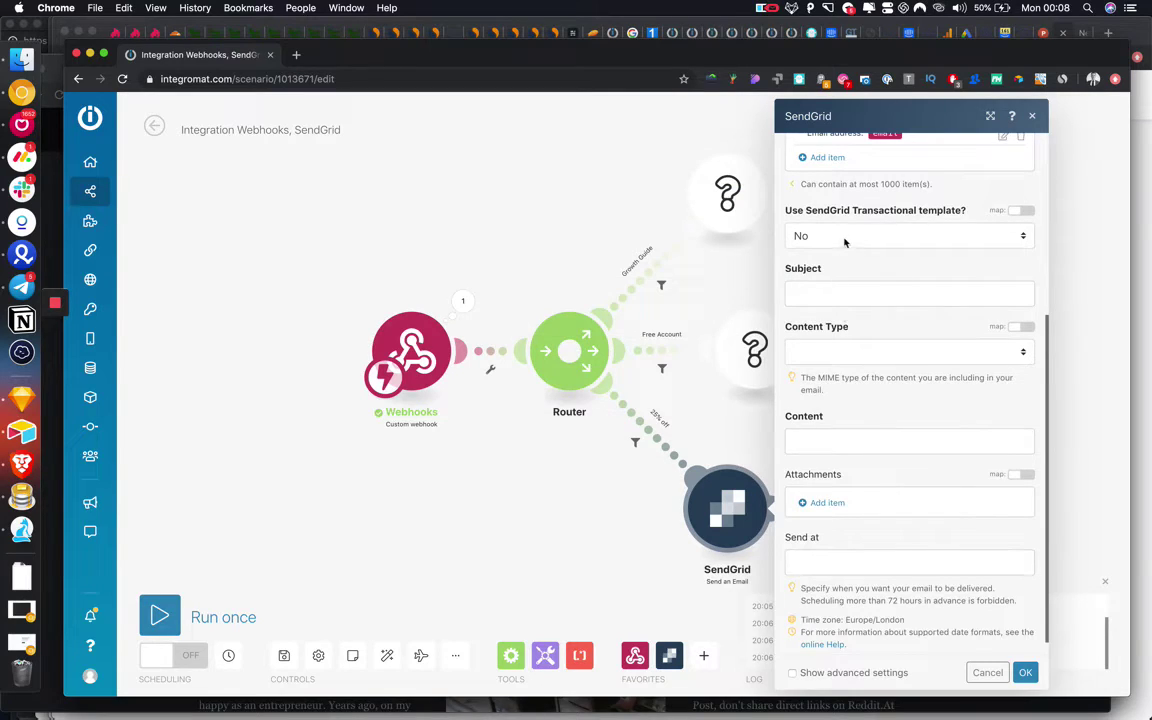
# Write a subject ending with the prizeNumber value and set Content Type to Plaintext.
pyautogui.click(819, 292)
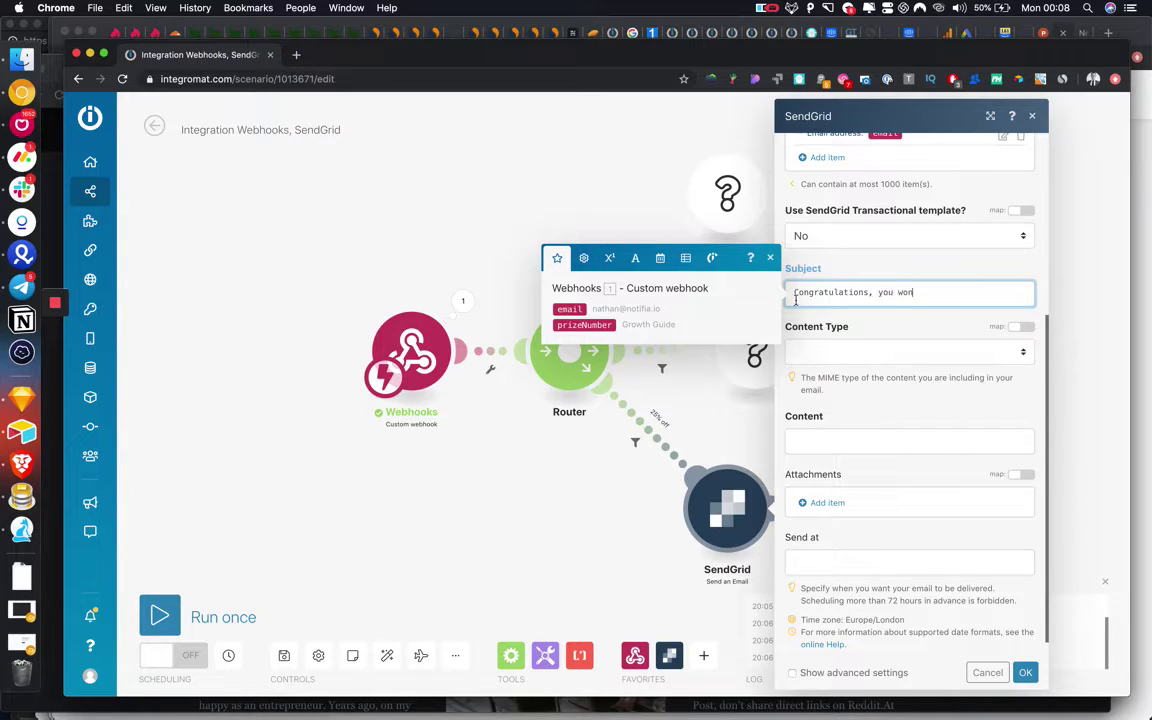
pyautogui.click(588, 325)
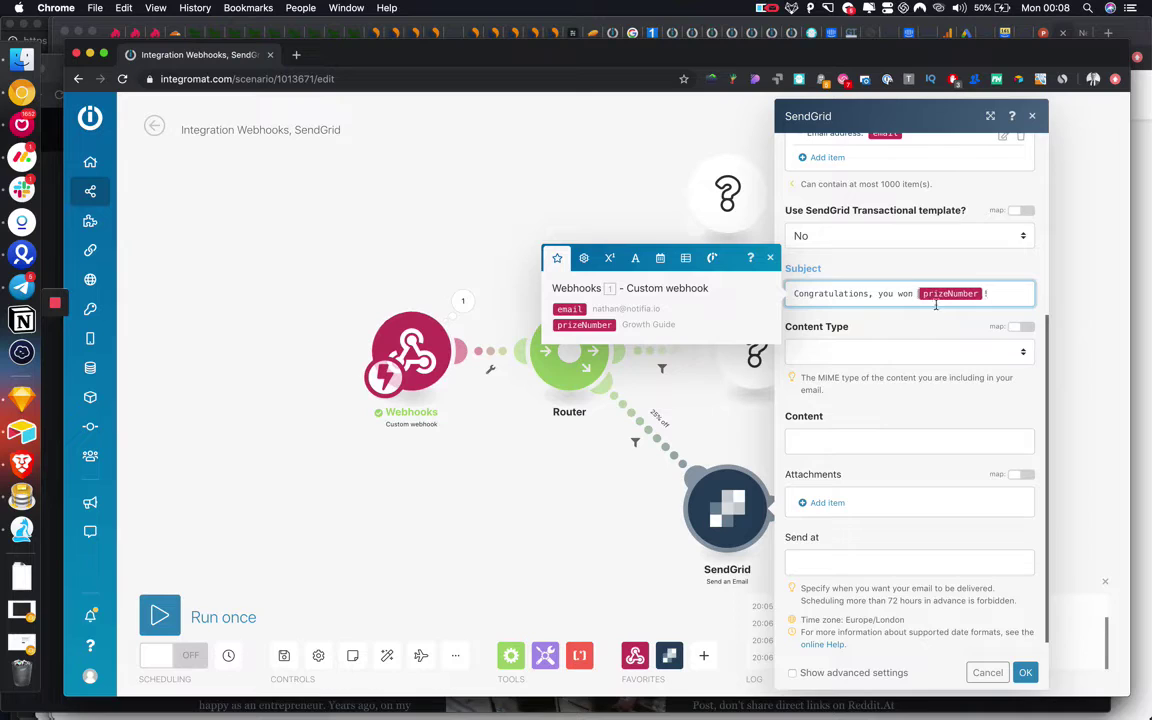
pyautogui.scroll(-1, 912, 430)
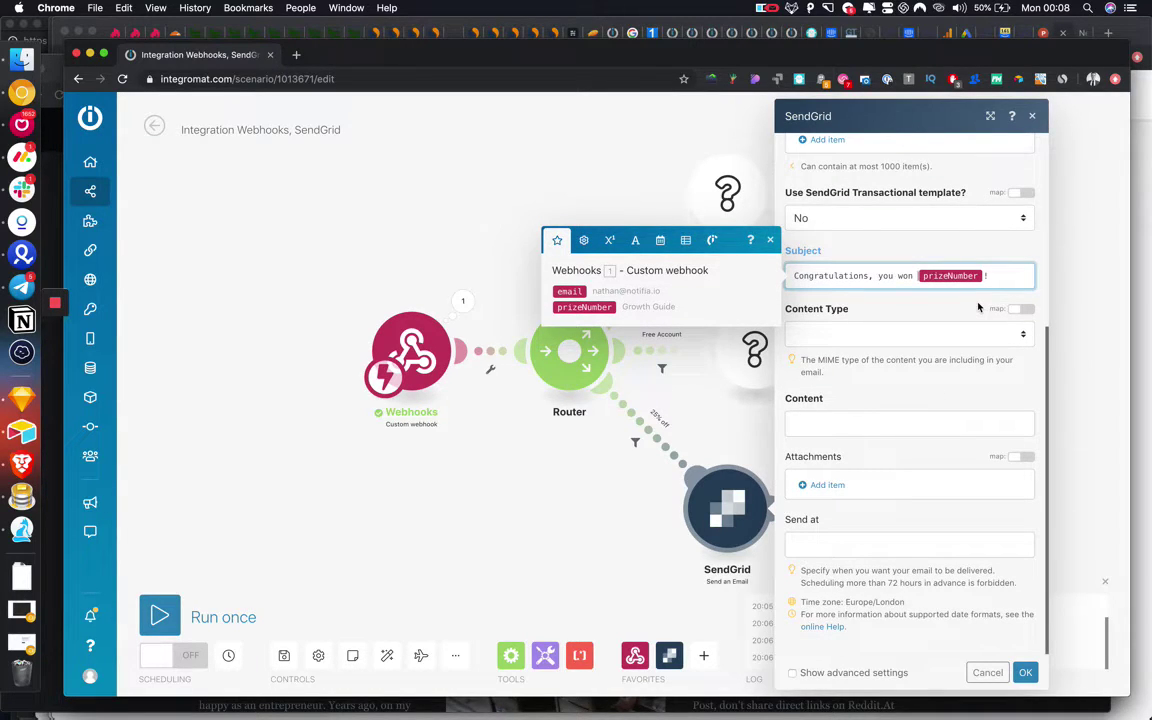
pyautogui.click(855, 337)
pyautogui.click(853, 347)
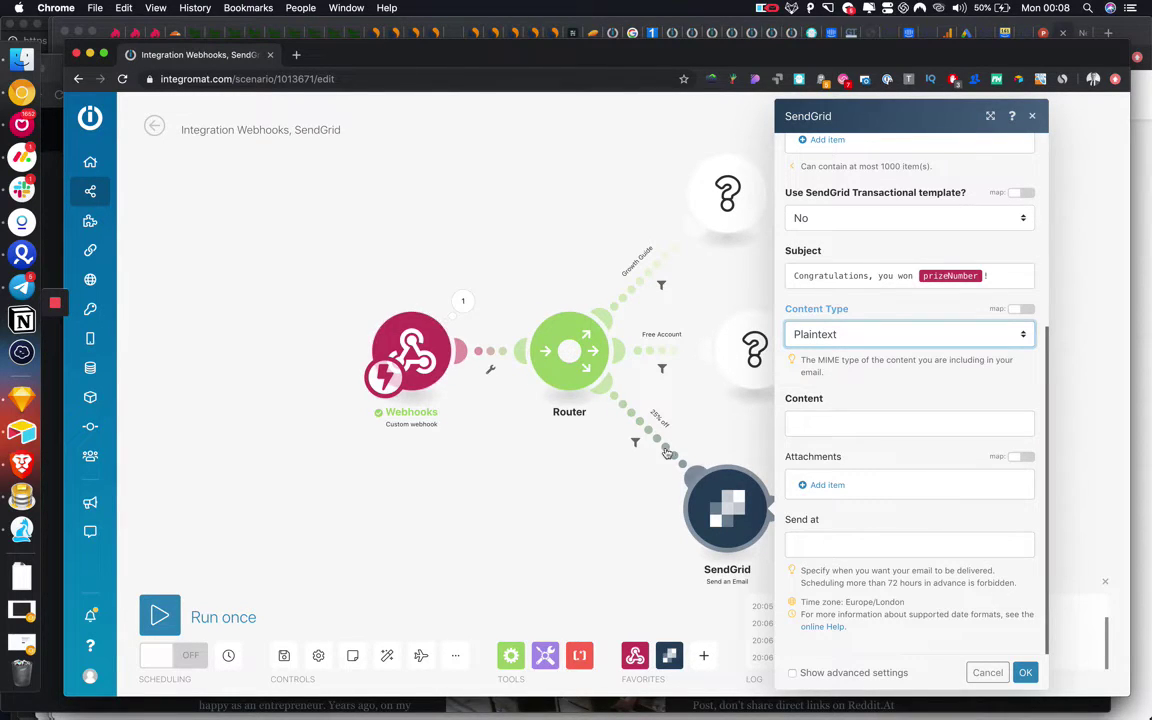
# Change the subject to say 'Growth Guide!', set the body to 'Congratulations you won Growth Guide!', and save.
pyautogui.click(983, 276)
pyautogui.press('BackSpace')
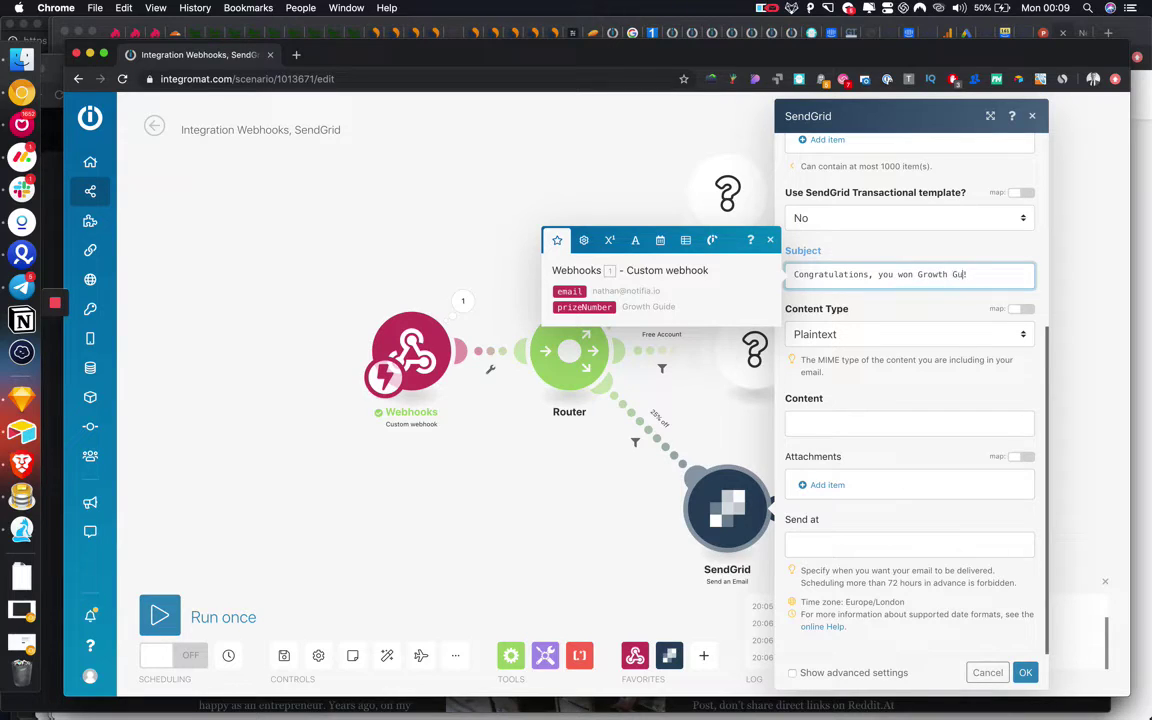
pyautogui.click(822, 423)
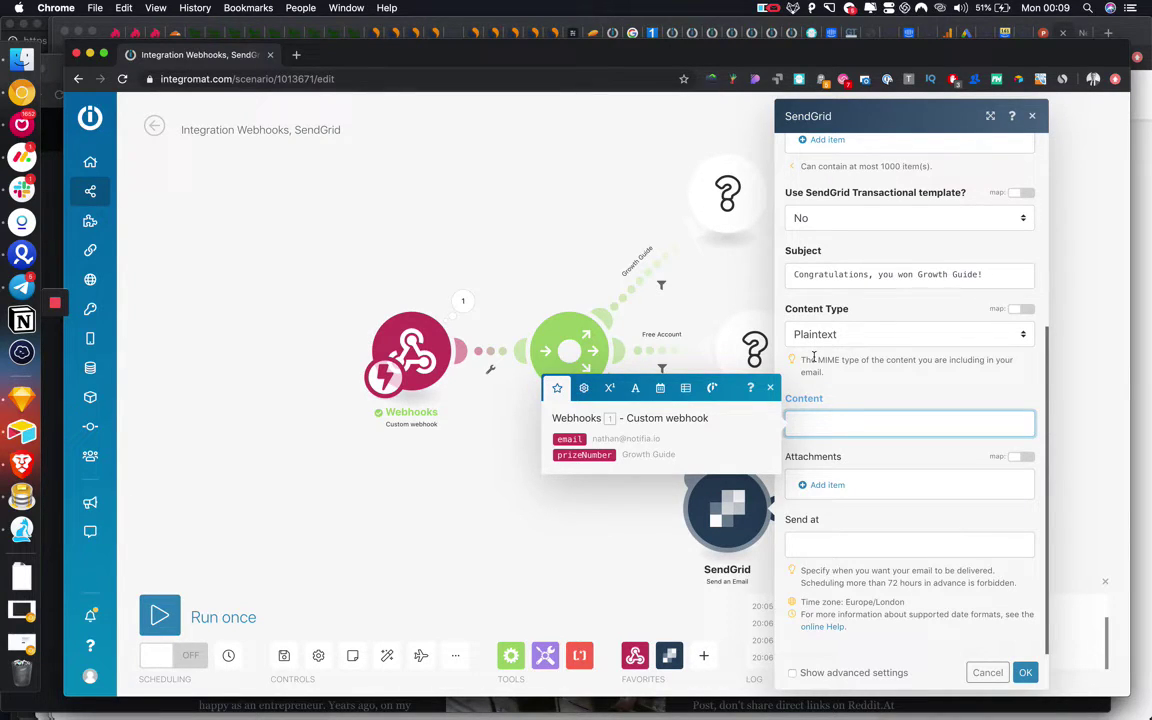
pyautogui.click(1025, 672)
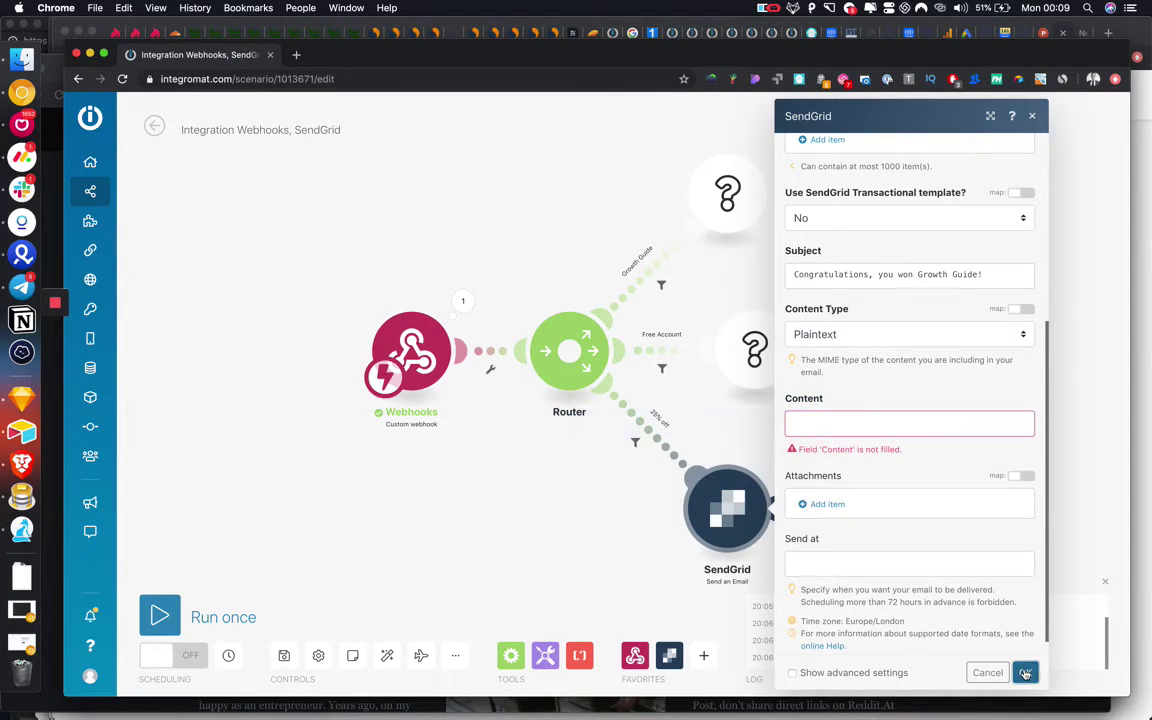
pyautogui.click(838, 422)
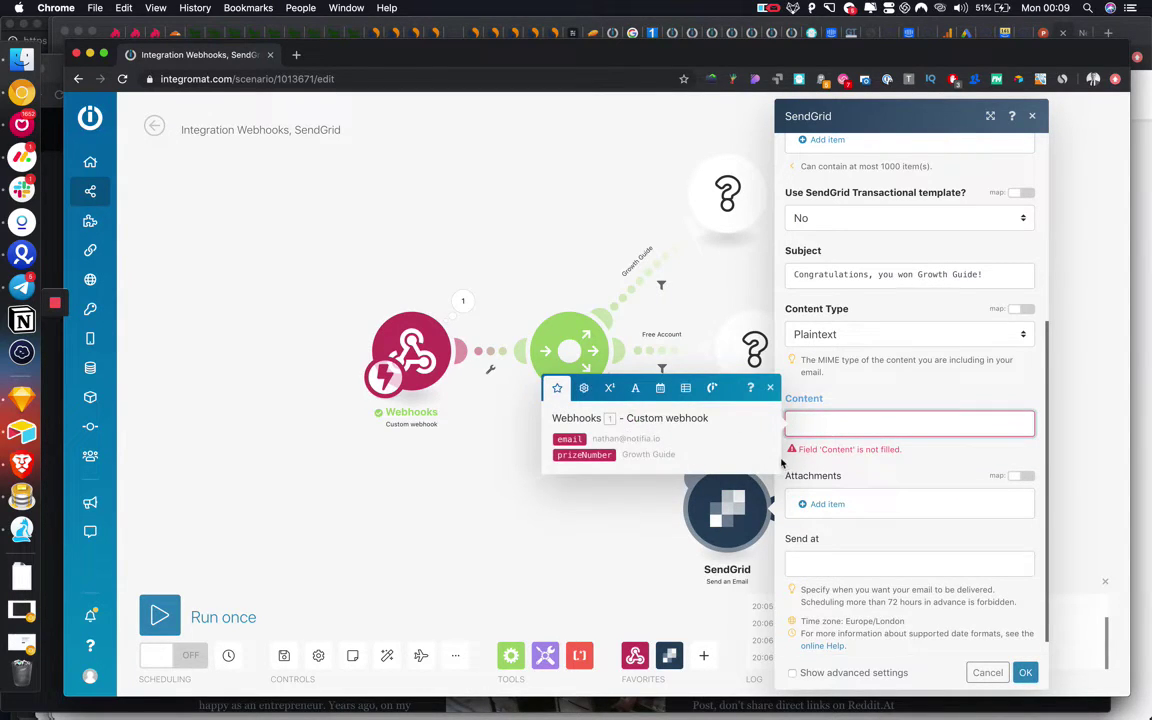
pyautogui.write('Congratula')
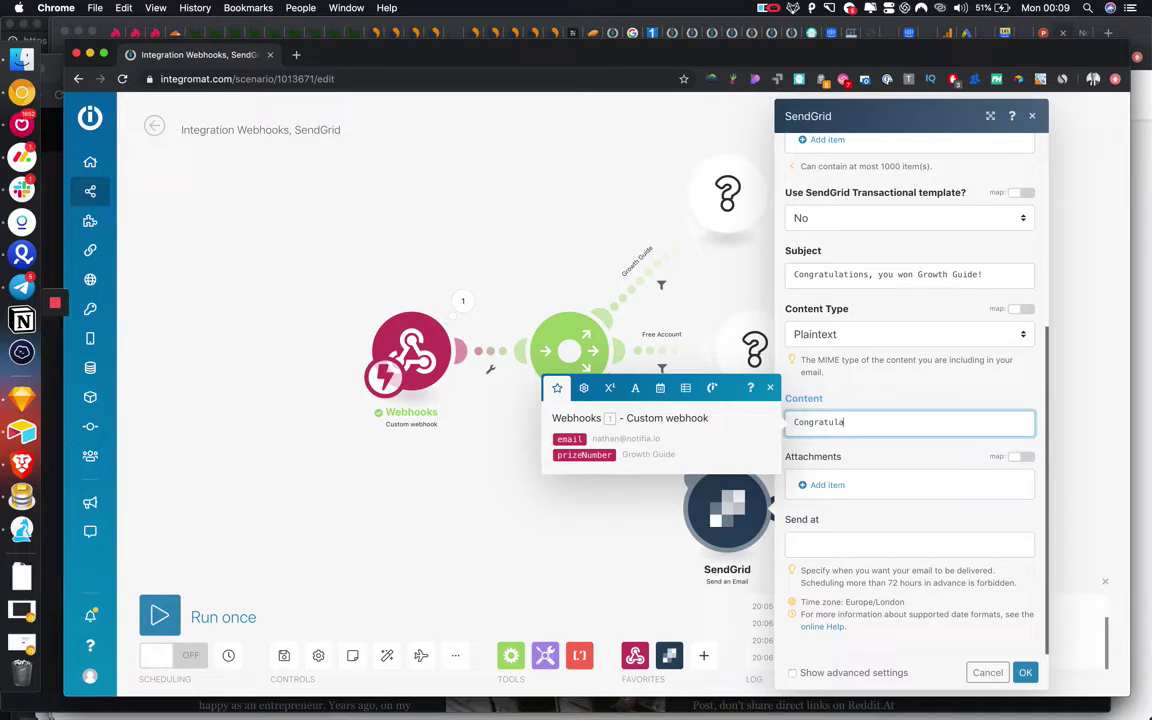
pyautogui.write('tions you won Growth Guide!')
pyautogui.click(1022, 671)
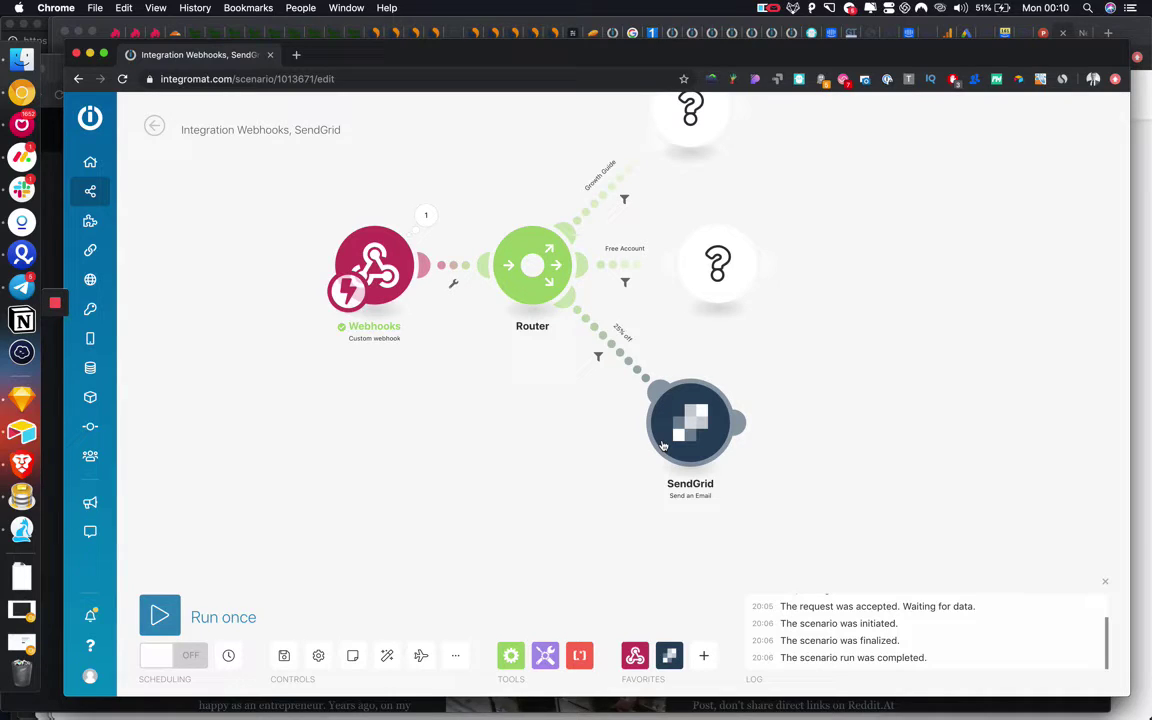
pyautogui.scroll(3, 662, 445)
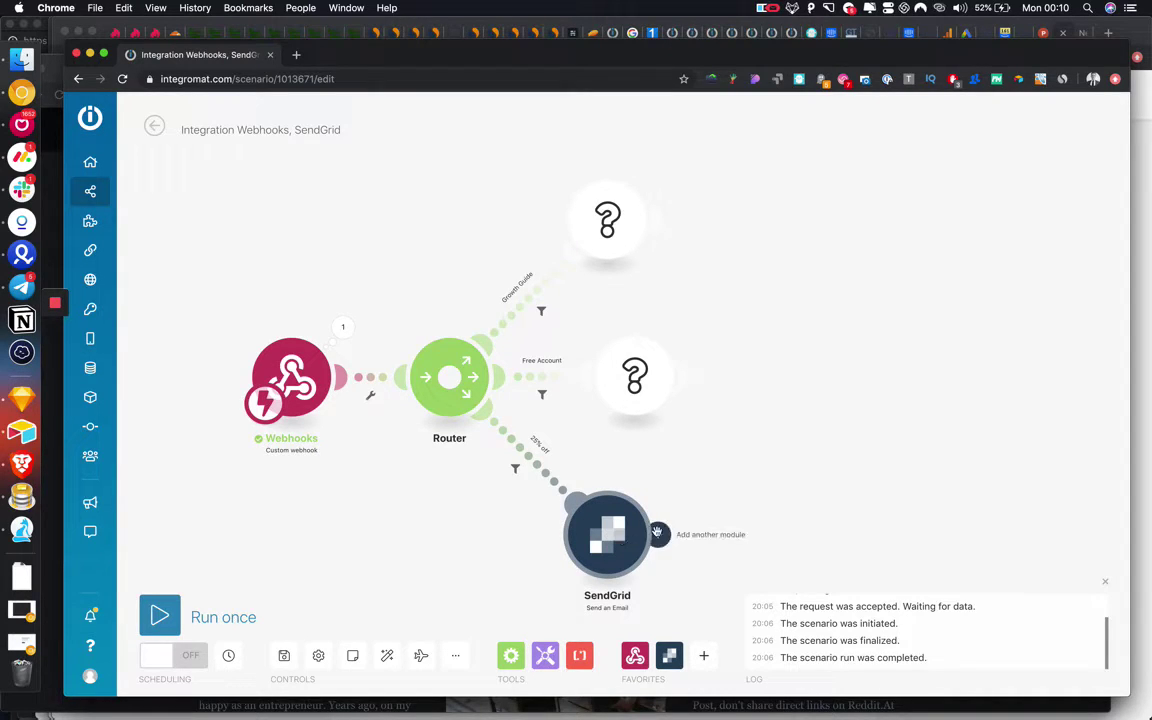
pyautogui.scroll(-1, 687, 436)
pyautogui.scroll(-2, 687, 436)
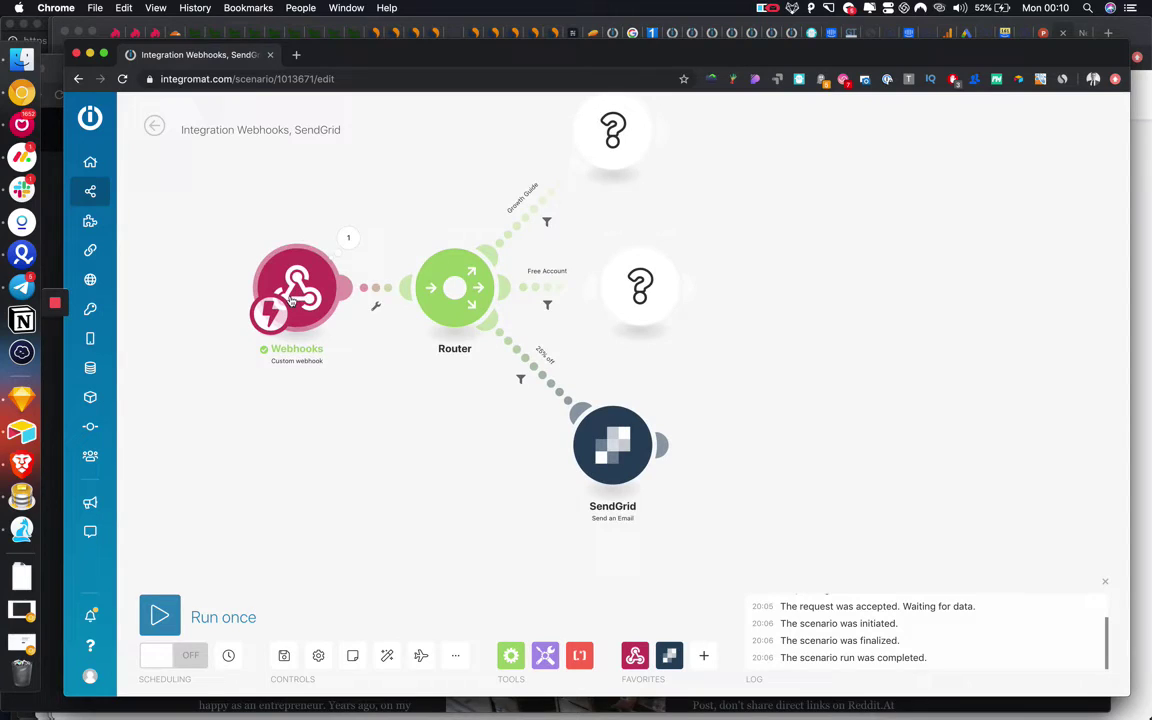
pyautogui.click(570, 424)
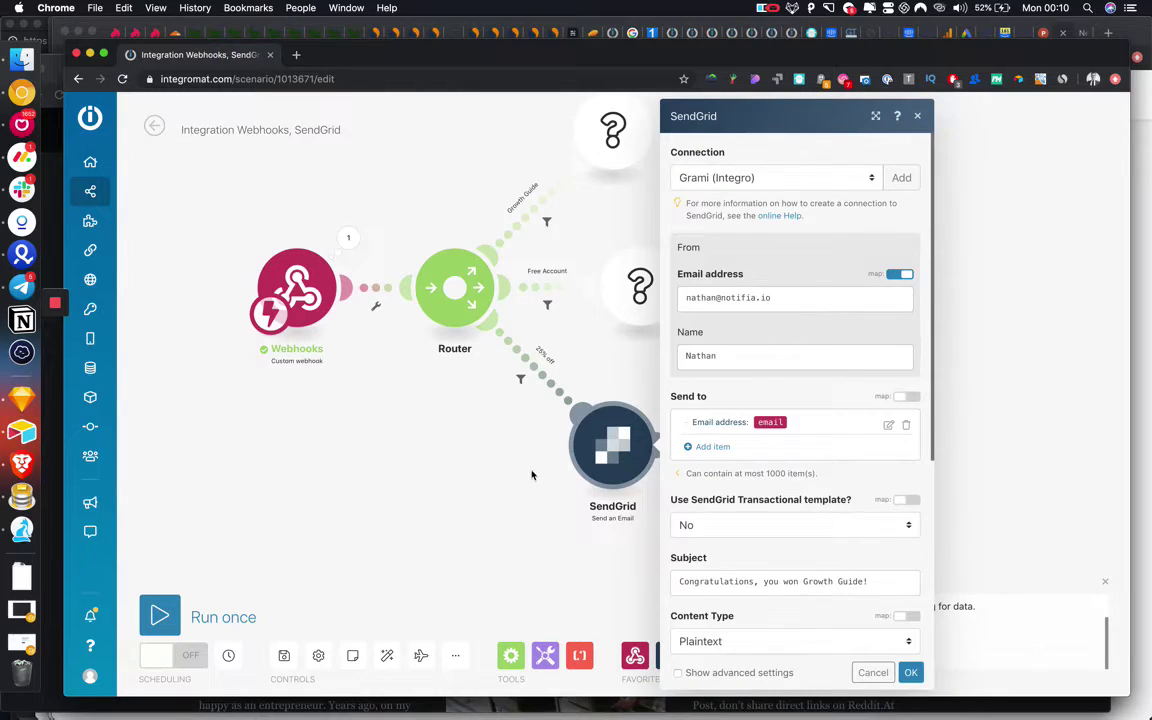
pyautogui.click(430, 431)
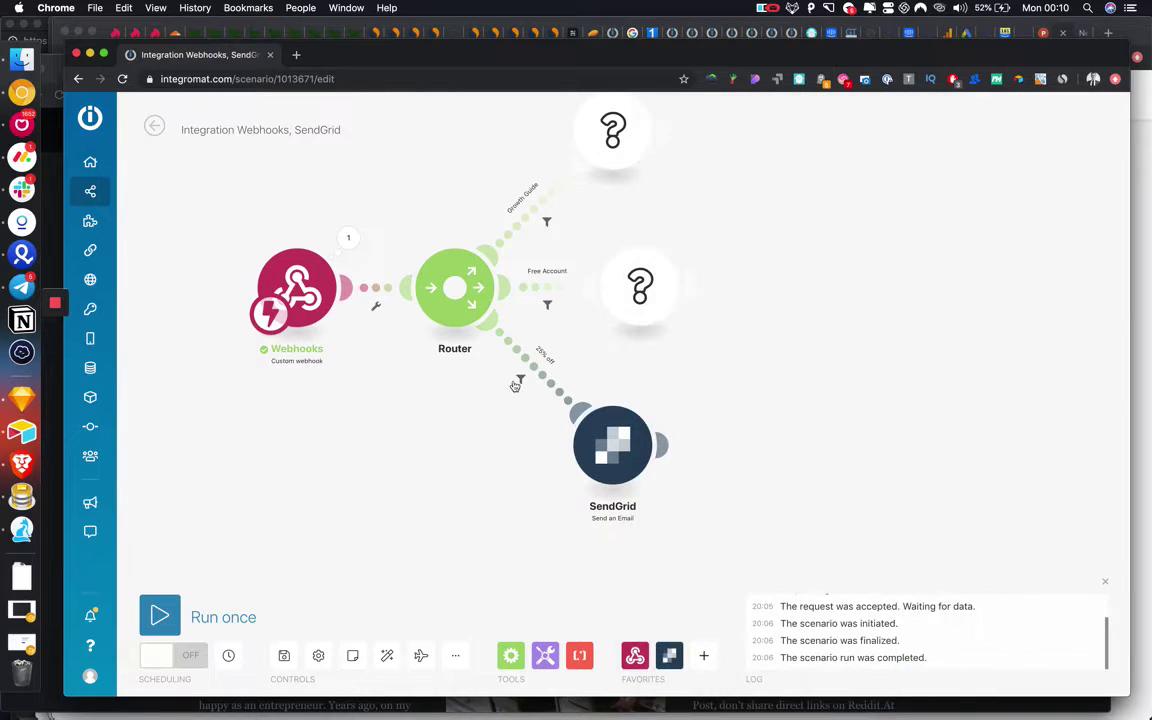
# Clone the SendGrid module onto the Free Account route, deleting its empty placeholder.
pyautogui.rightClick(608, 447)
pyautogui.click(640, 546)
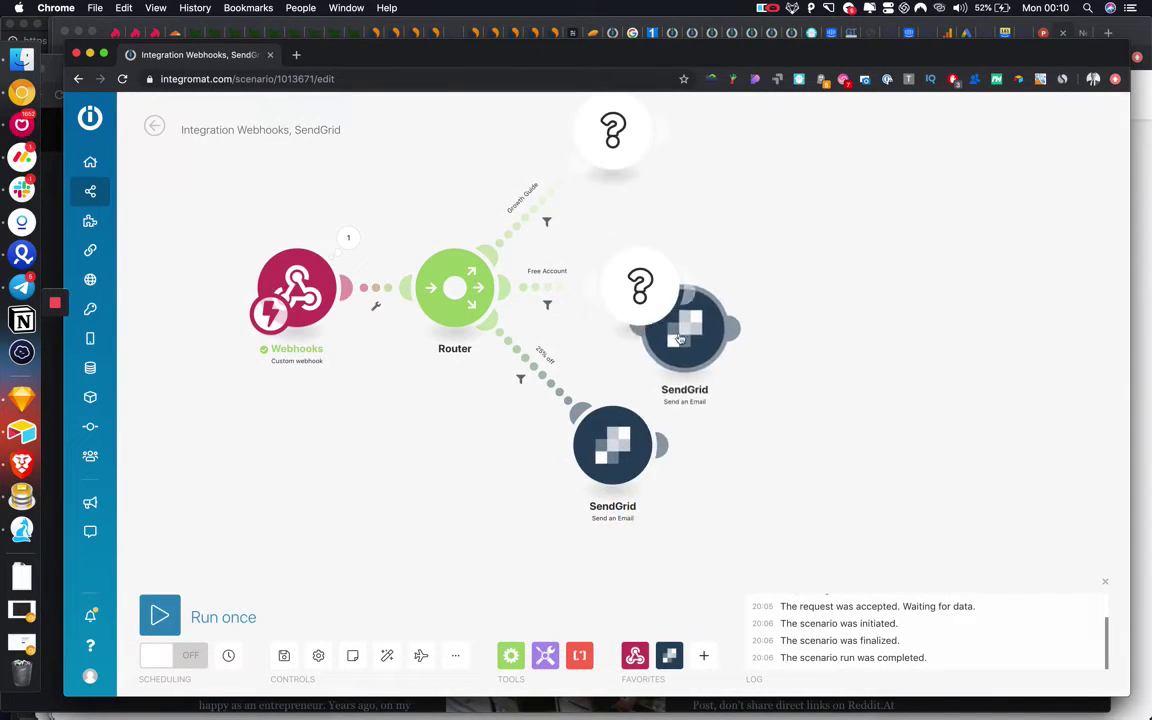
pyautogui.click(630, 290)
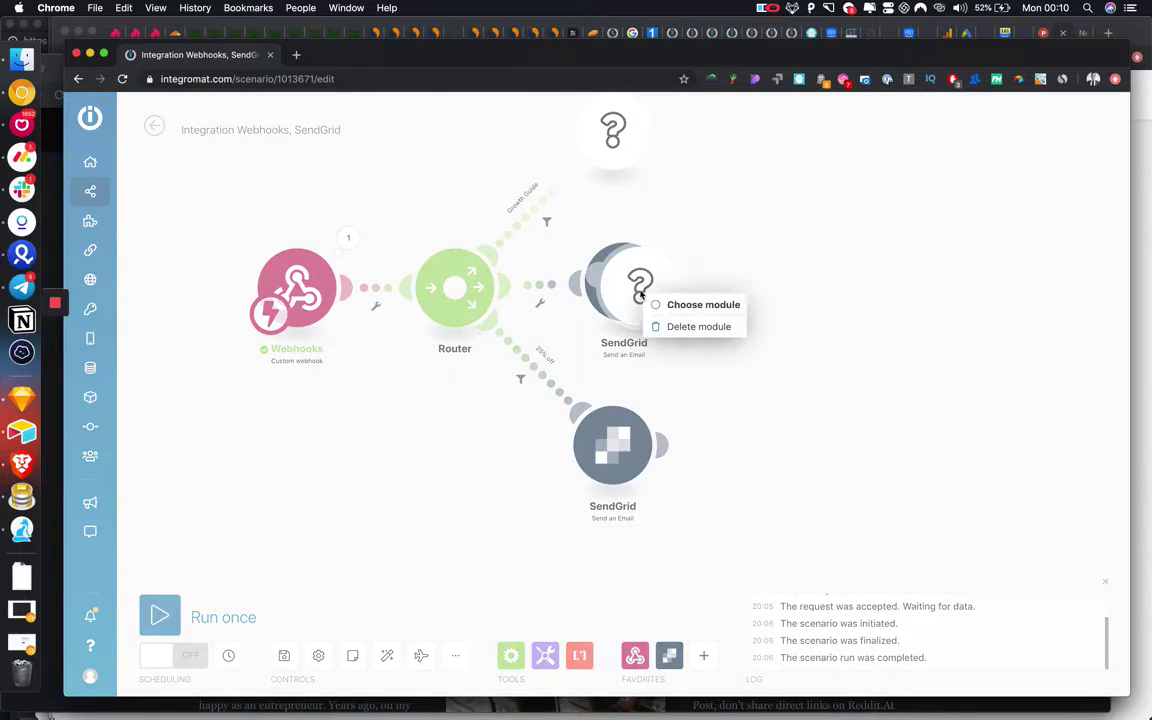
pyautogui.click(700, 327)
# Clone SendGrid again onto the Growth Guide route and remove the leftover placeholder.
pyautogui.rightClick(643, 353)
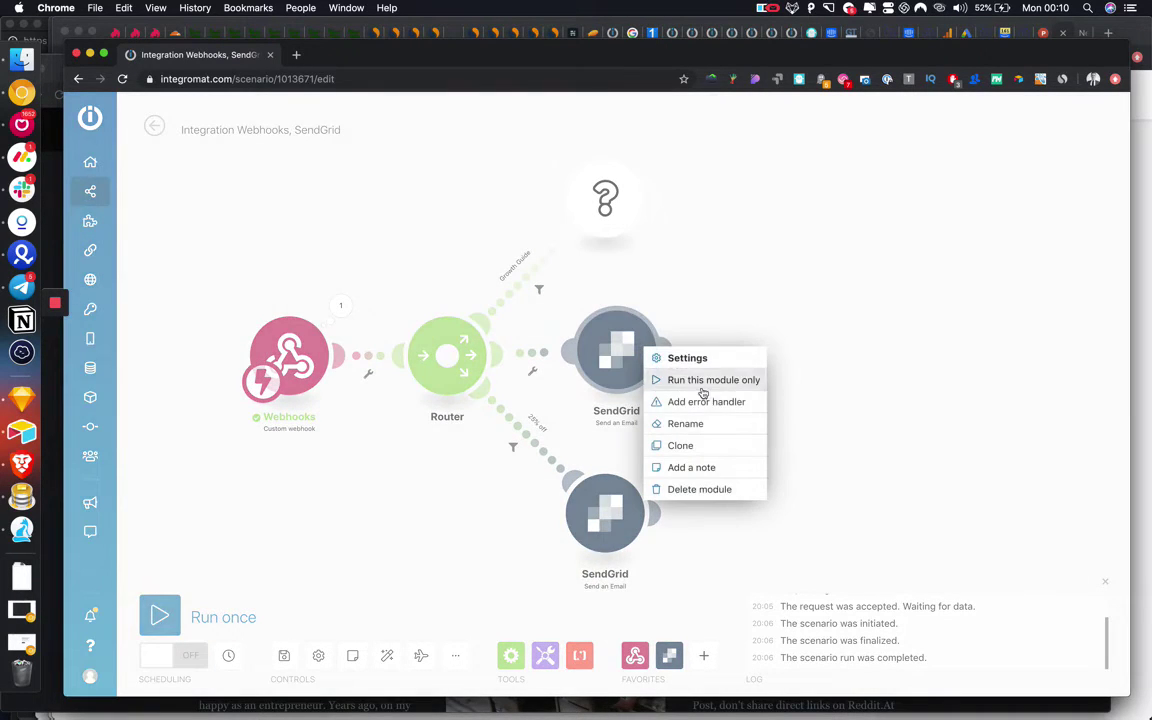
pyautogui.click(687, 446)
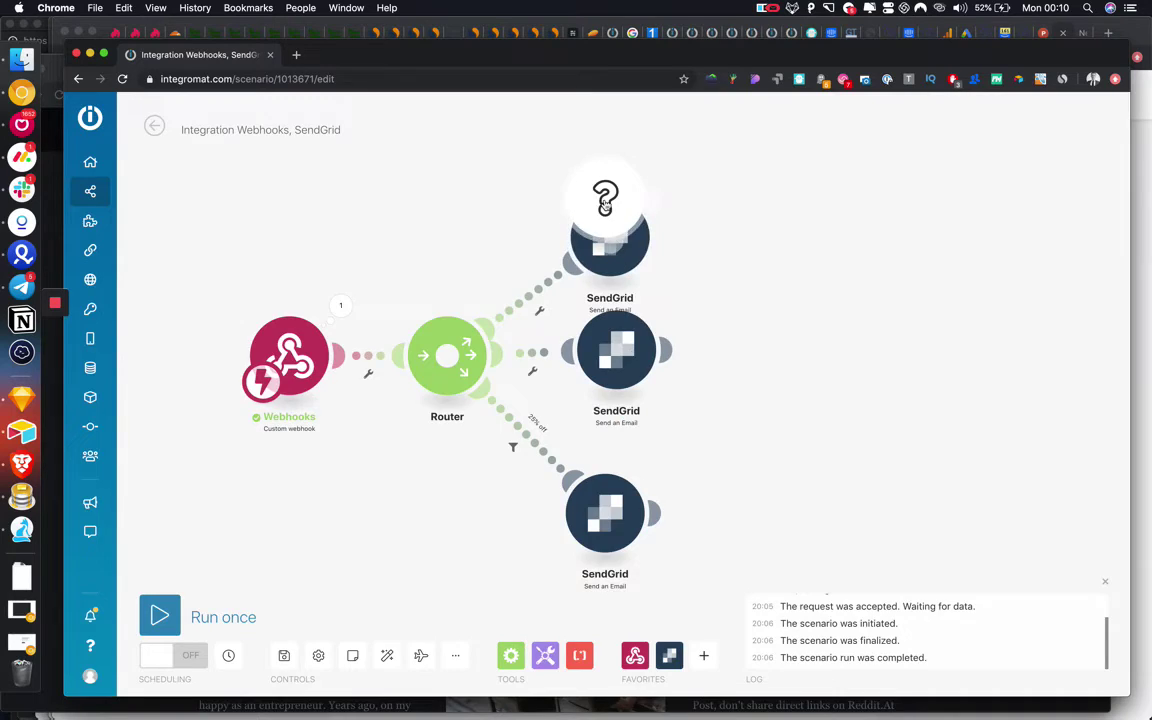
pyautogui.click(640, 275)
pyautogui.click(640, 237)
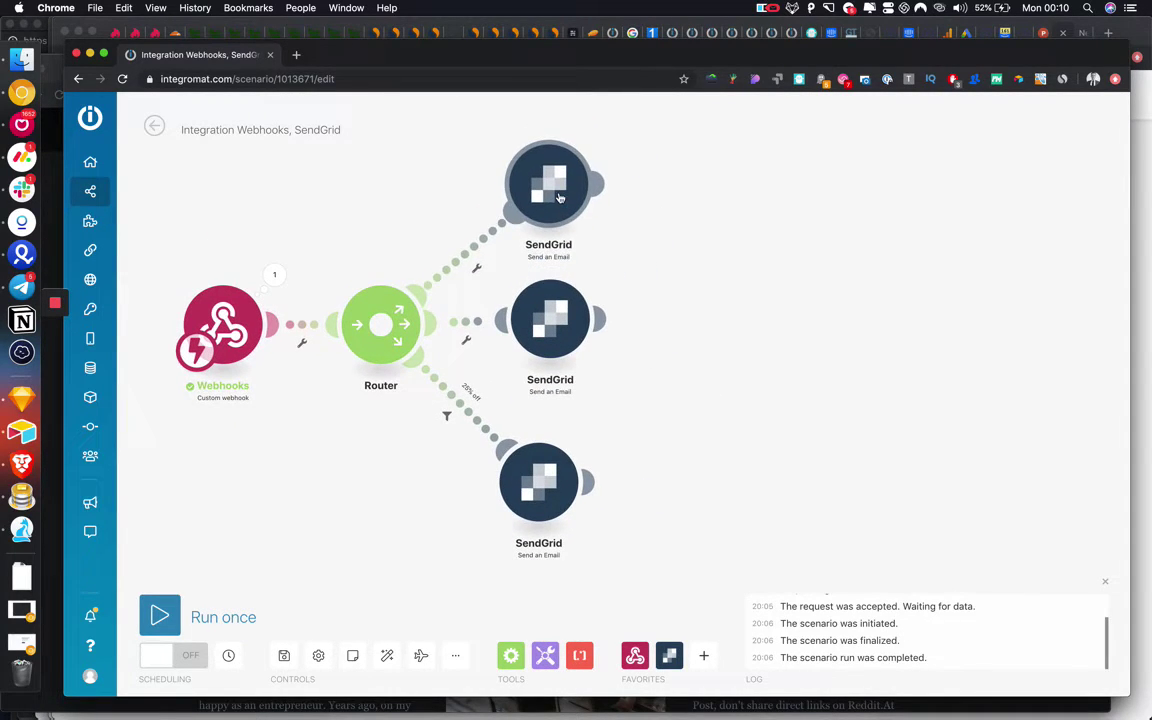
# Browse the full app list after the Free Account email, then dismiss it and discard the empty module.
pyautogui.click(600, 319)
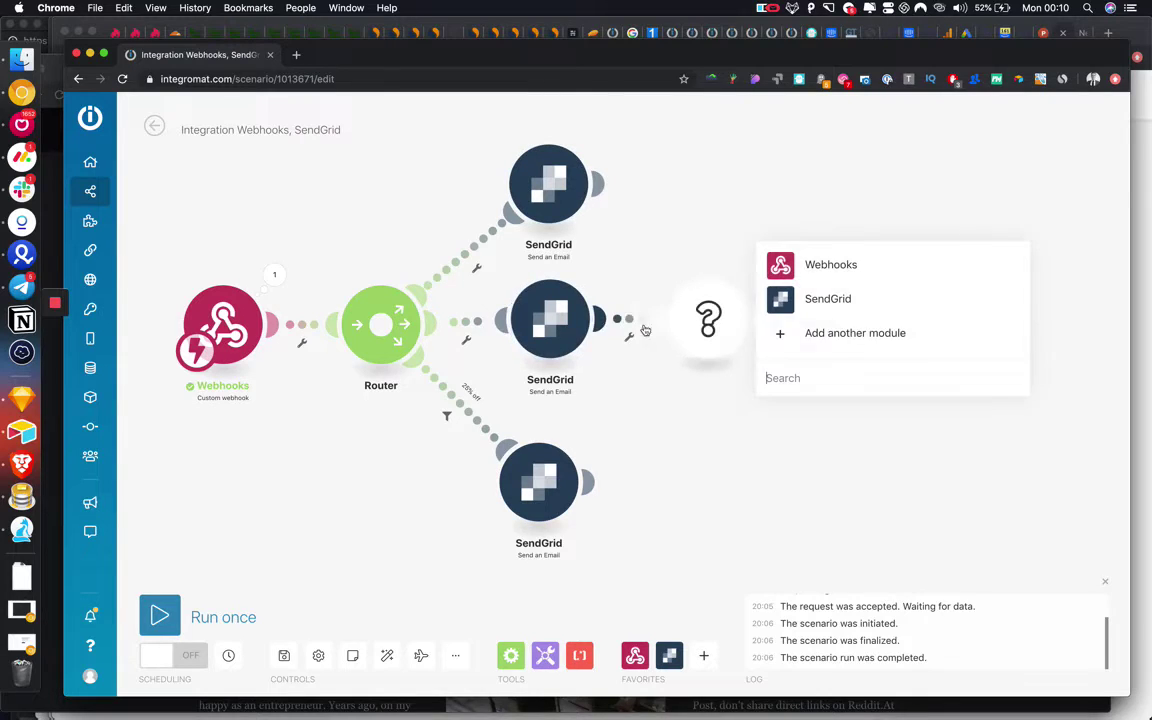
pyautogui.click(812, 335)
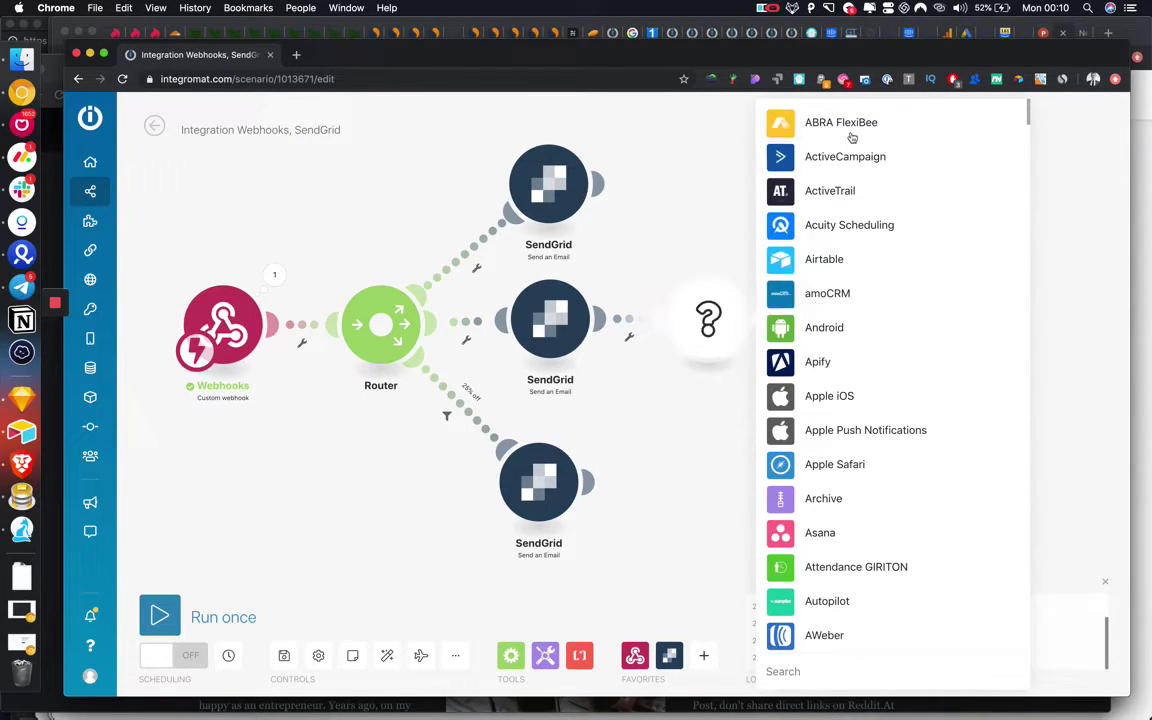
pyautogui.scroll(-5, 830, 397)
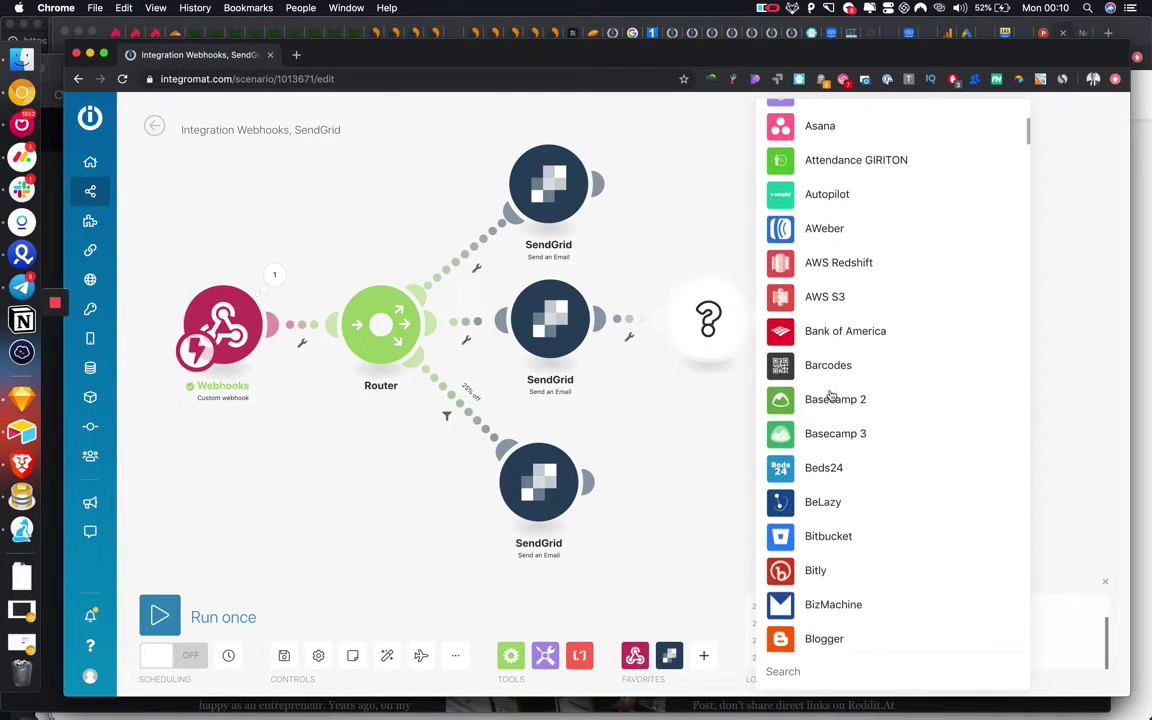
pyautogui.scroll(-10, 830, 397)
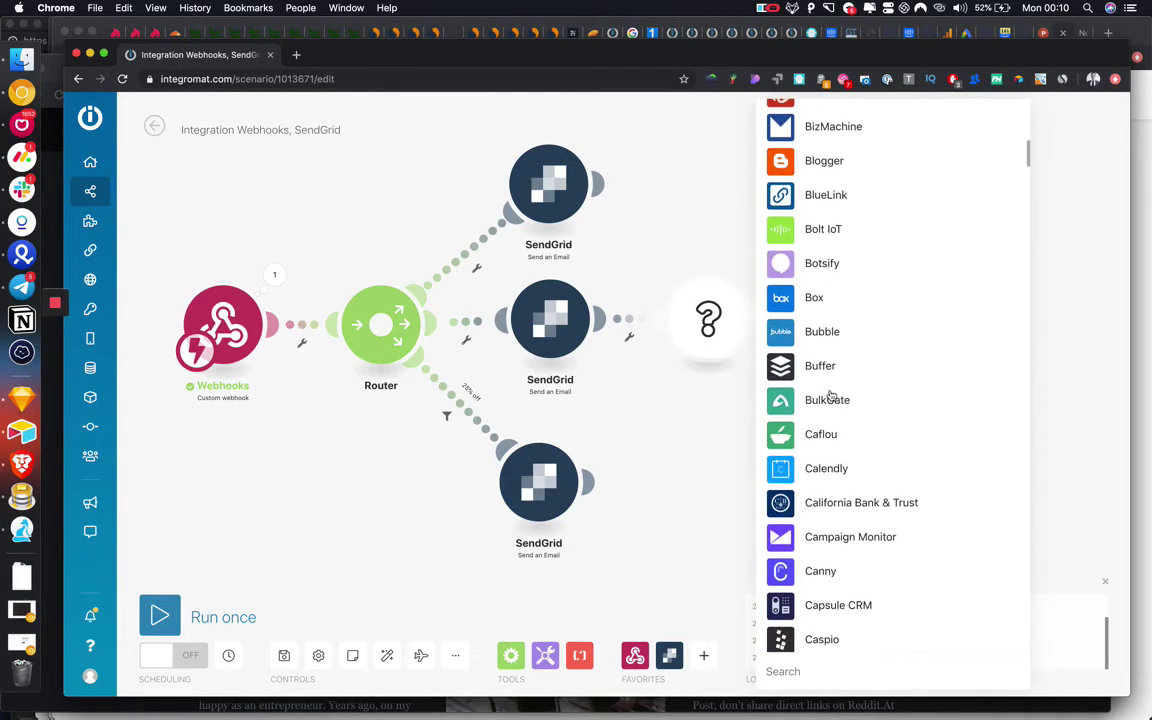
pyautogui.scroll(-3, 829, 390)
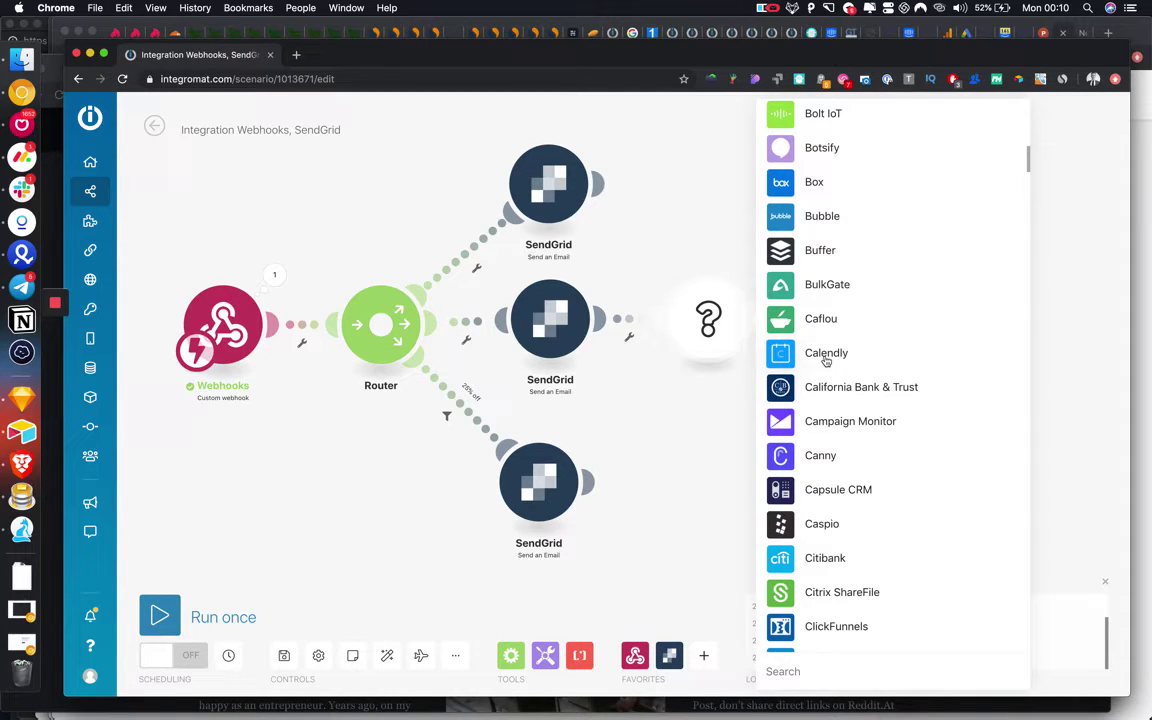
pyautogui.scroll(-6, 826, 362)
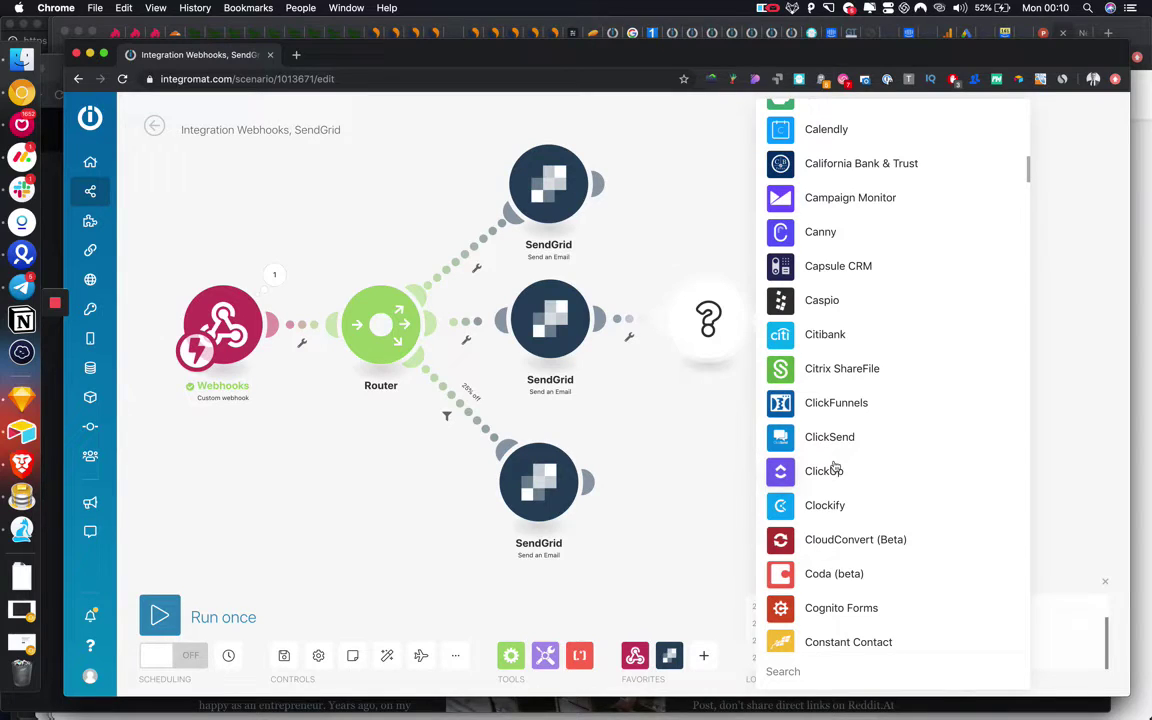
pyautogui.scroll(-5, 835, 467)
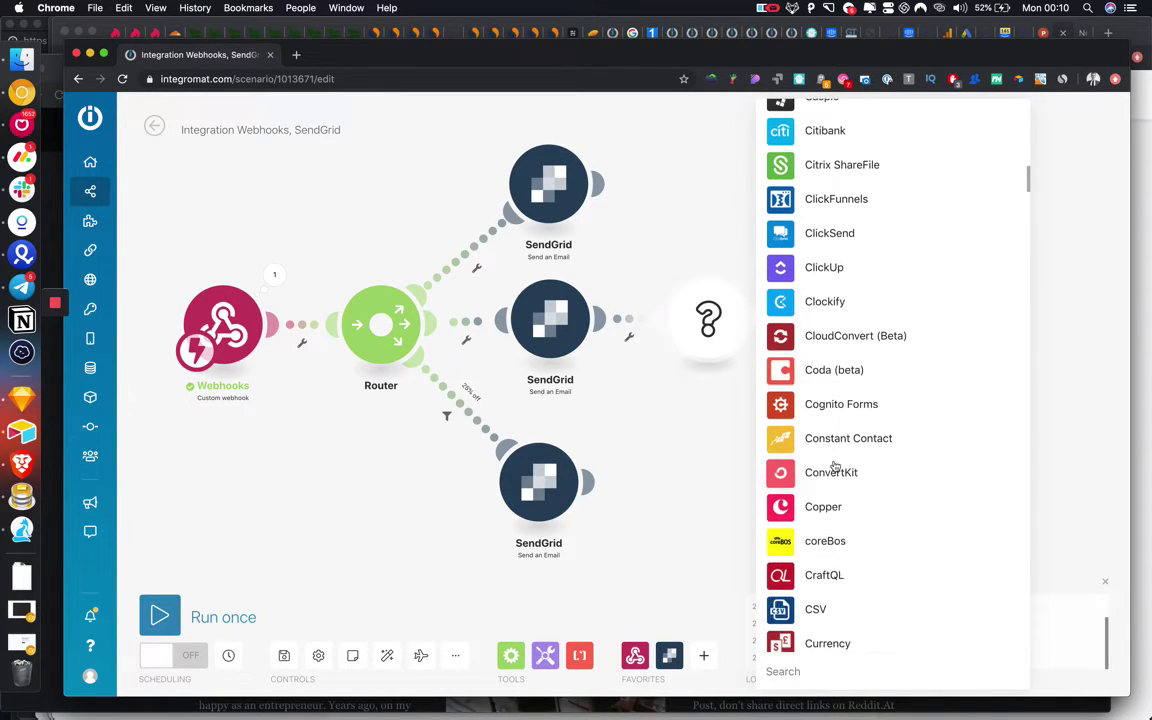
pyautogui.scroll(-1, 835, 467)
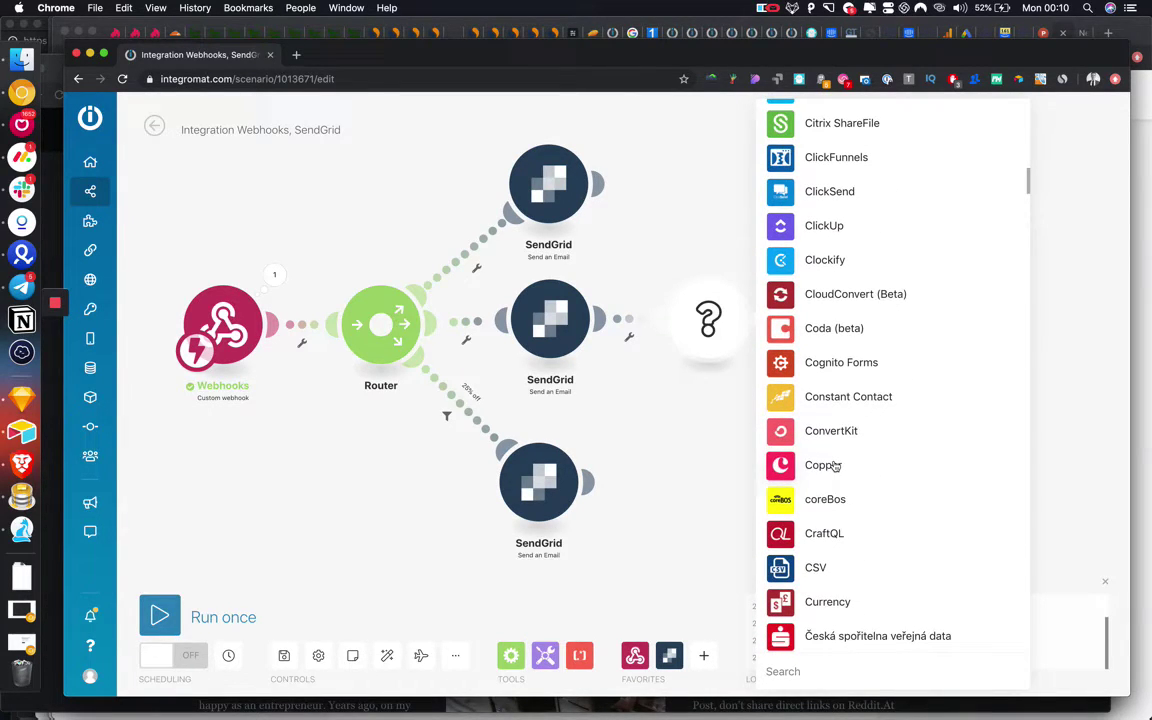
pyautogui.scroll(-6, 833, 558)
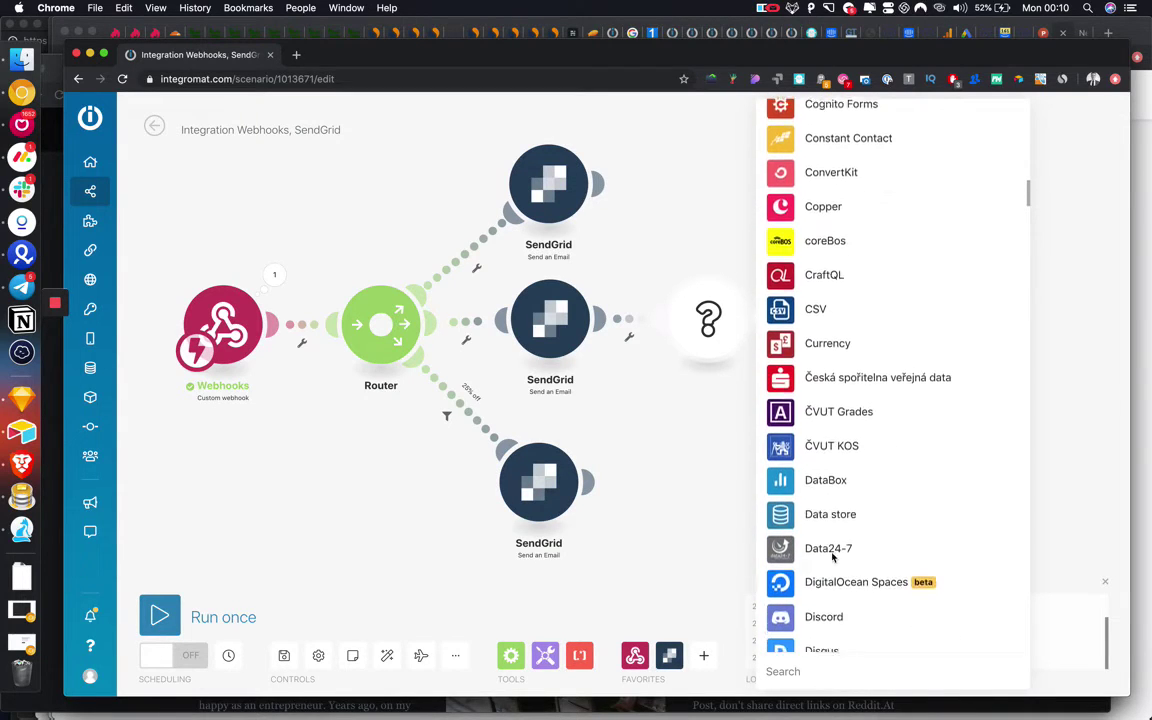
pyautogui.scroll(-2, 833, 558)
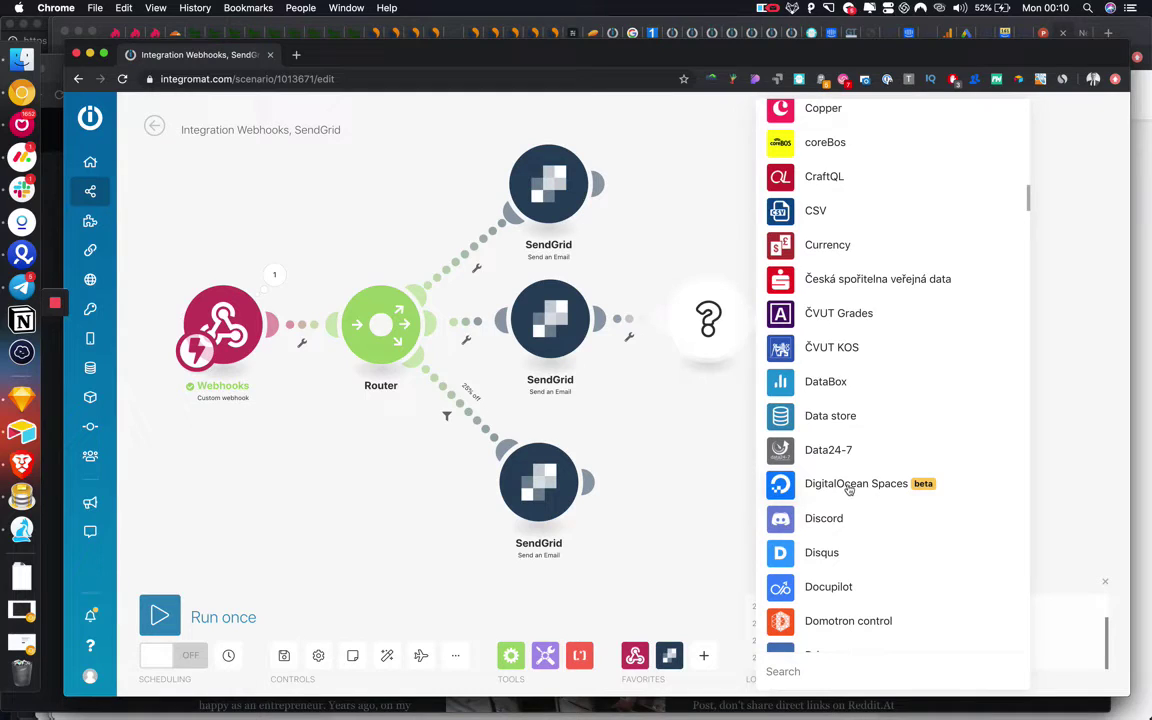
pyautogui.scroll(-9, 838, 500)
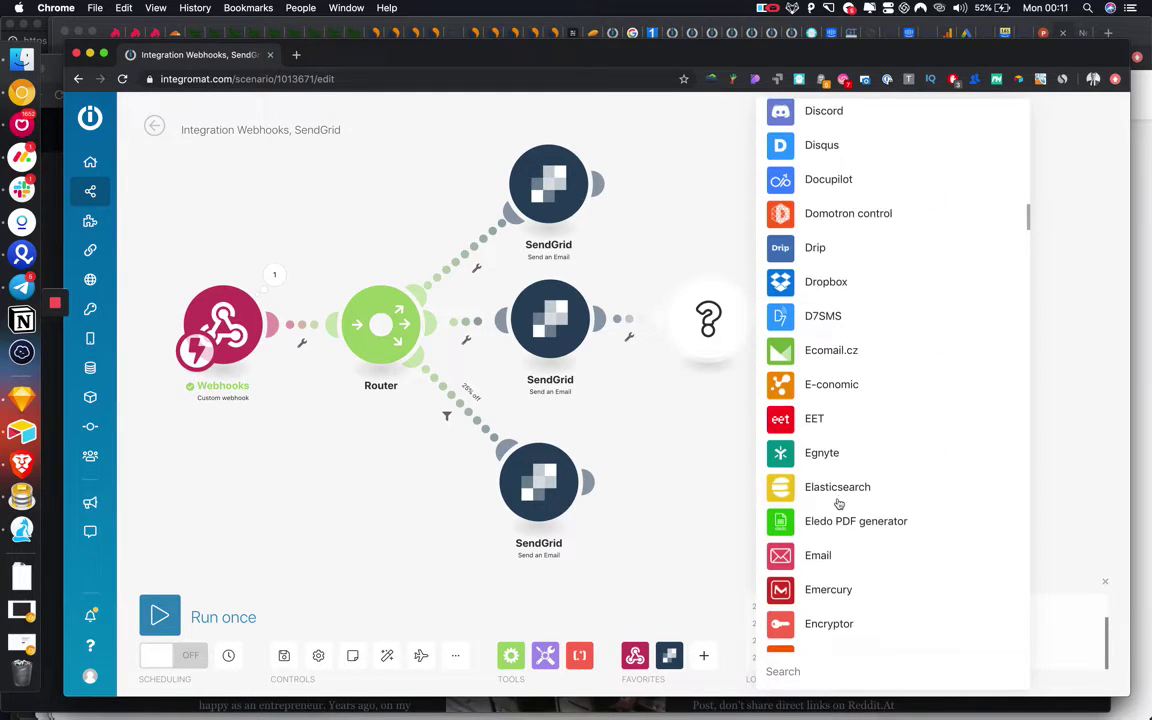
pyautogui.scroll(-12, 838, 504)
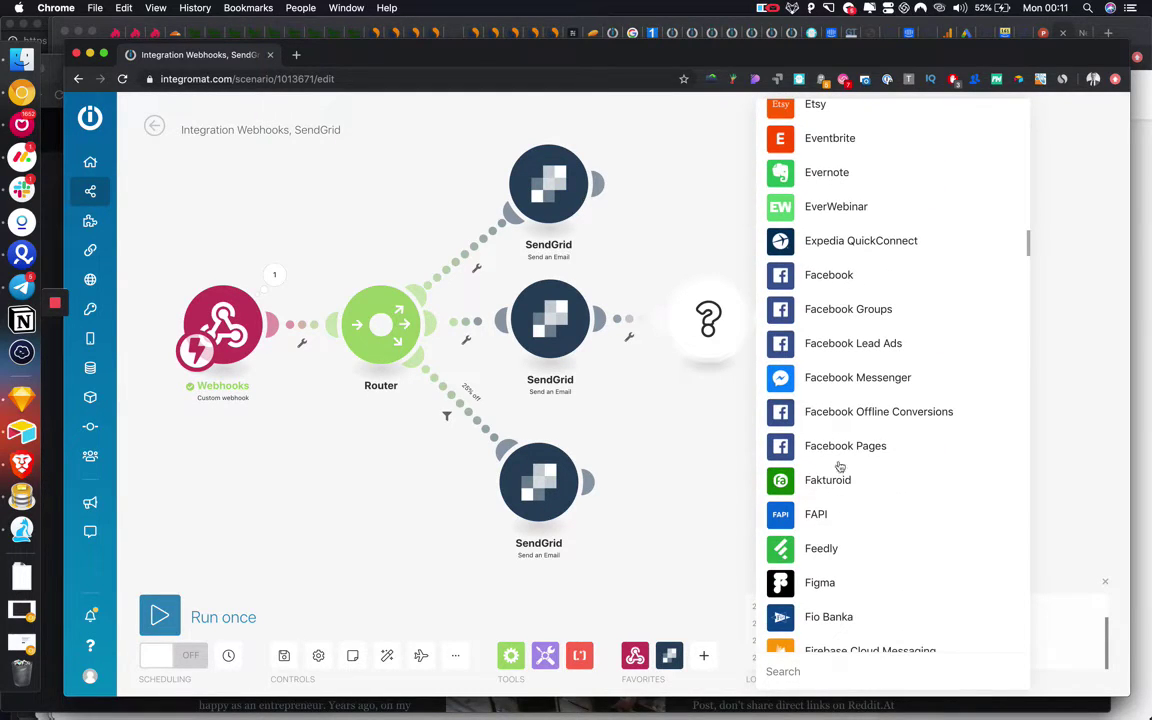
pyautogui.scroll(-4, 828, 457)
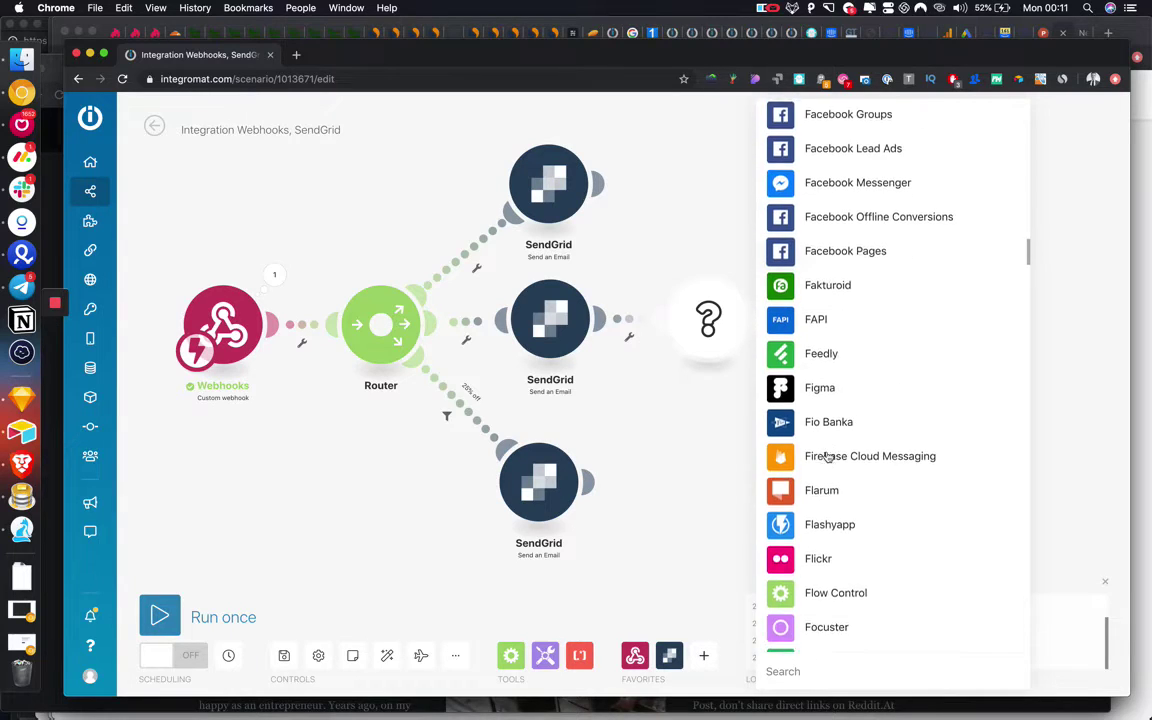
pyautogui.scroll(-2, 828, 457)
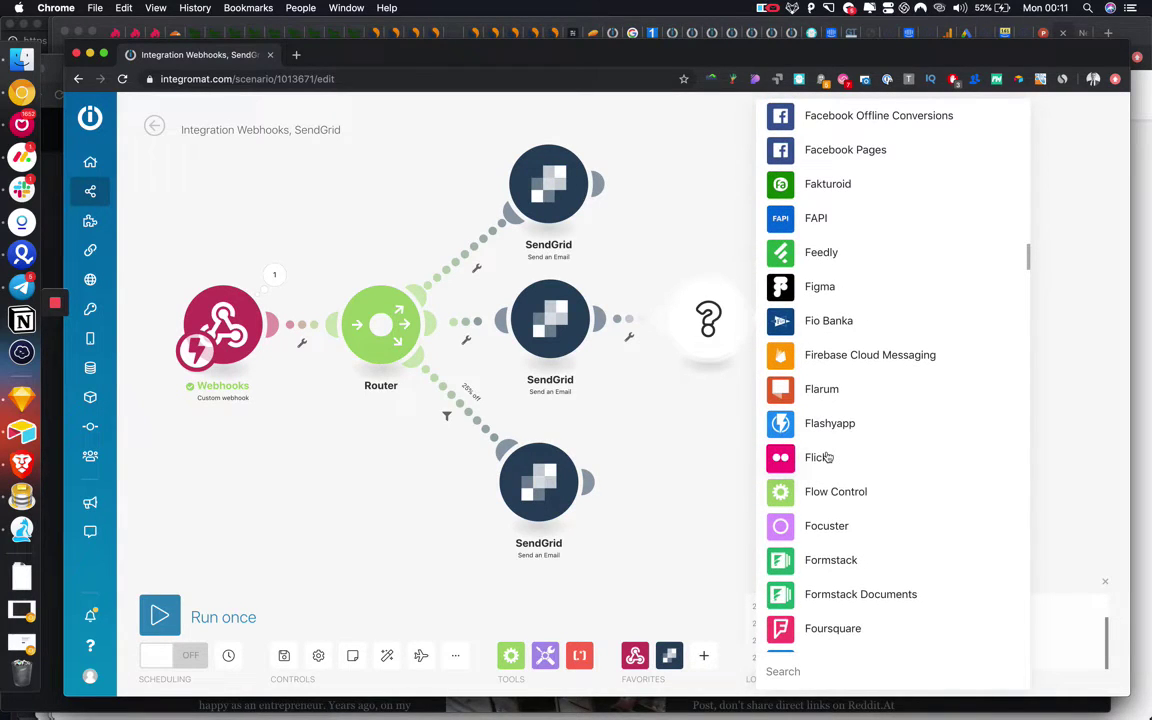
pyautogui.scroll(-8, 828, 457)
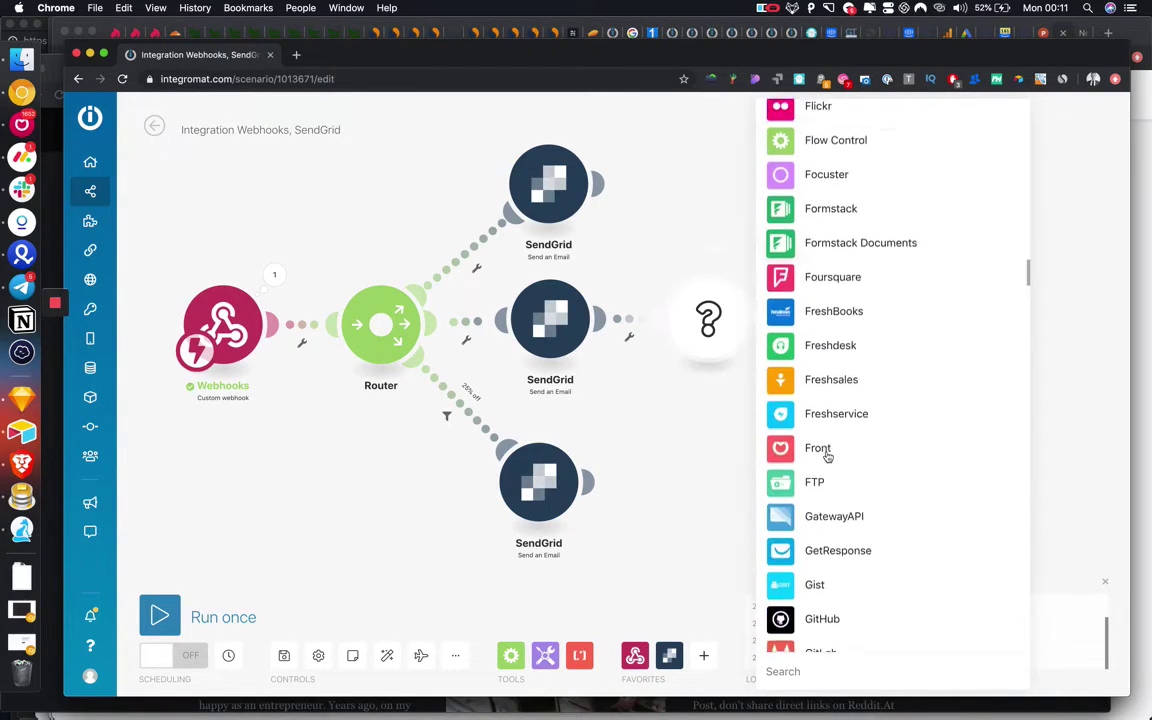
pyautogui.scroll(-9, 828, 457)
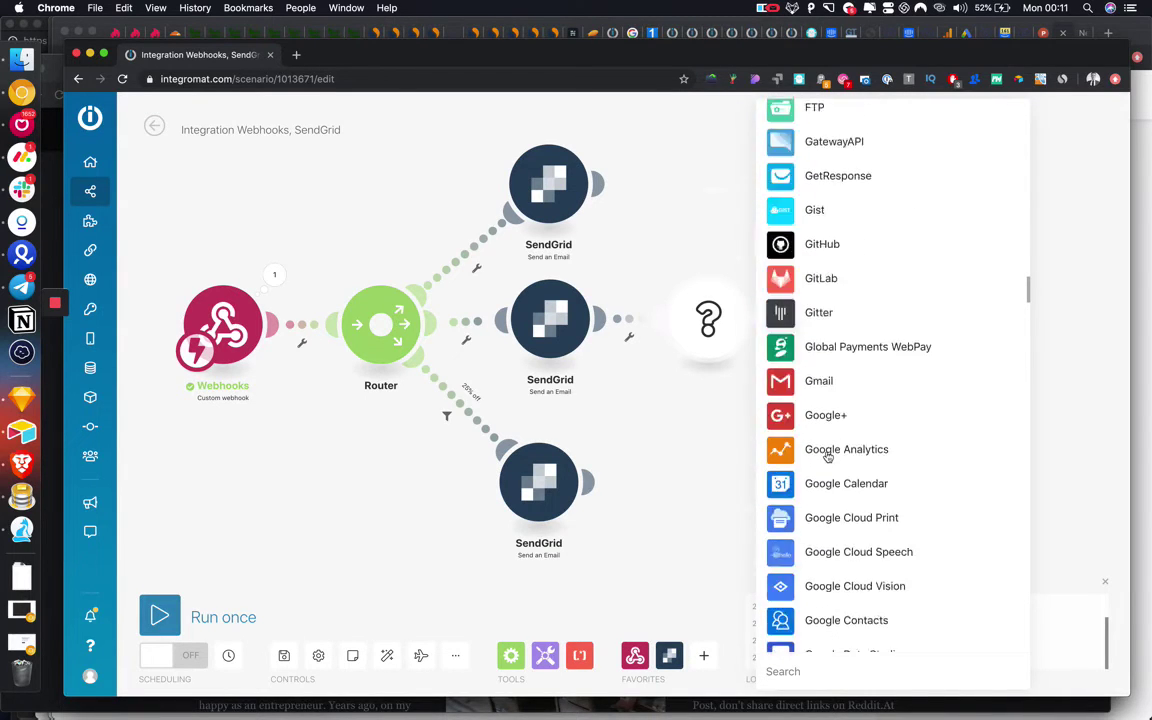
pyautogui.scroll(-12, 828, 457)
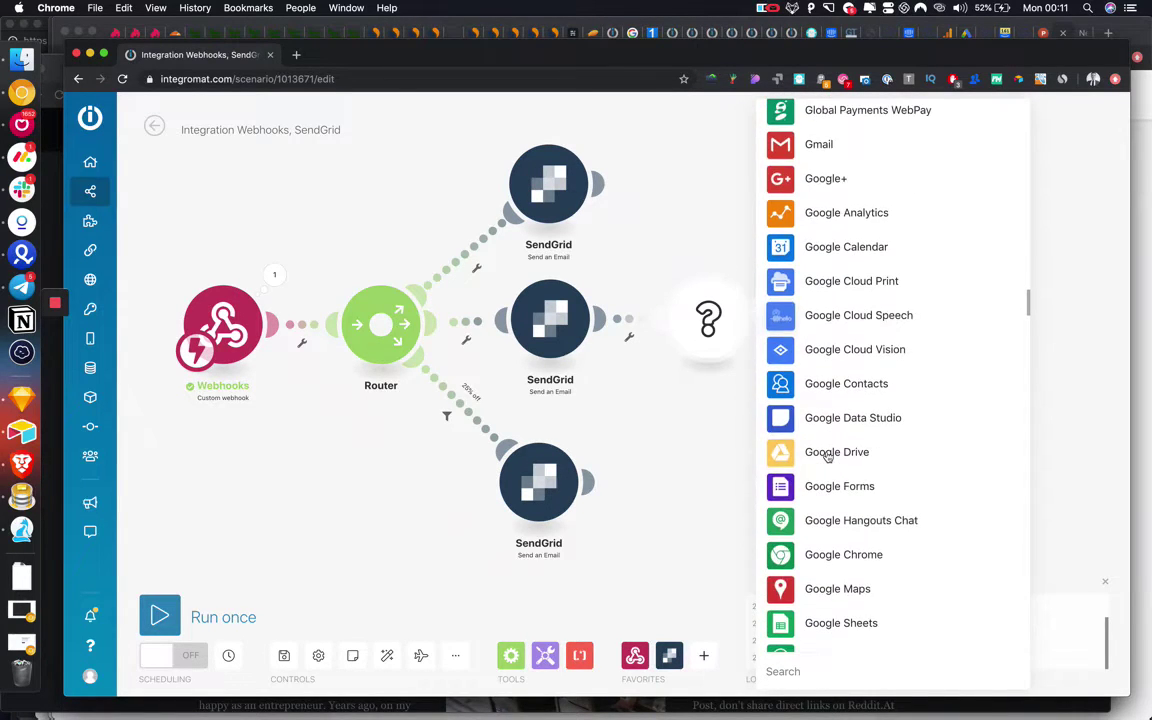
pyautogui.scroll(-12, 828, 457)
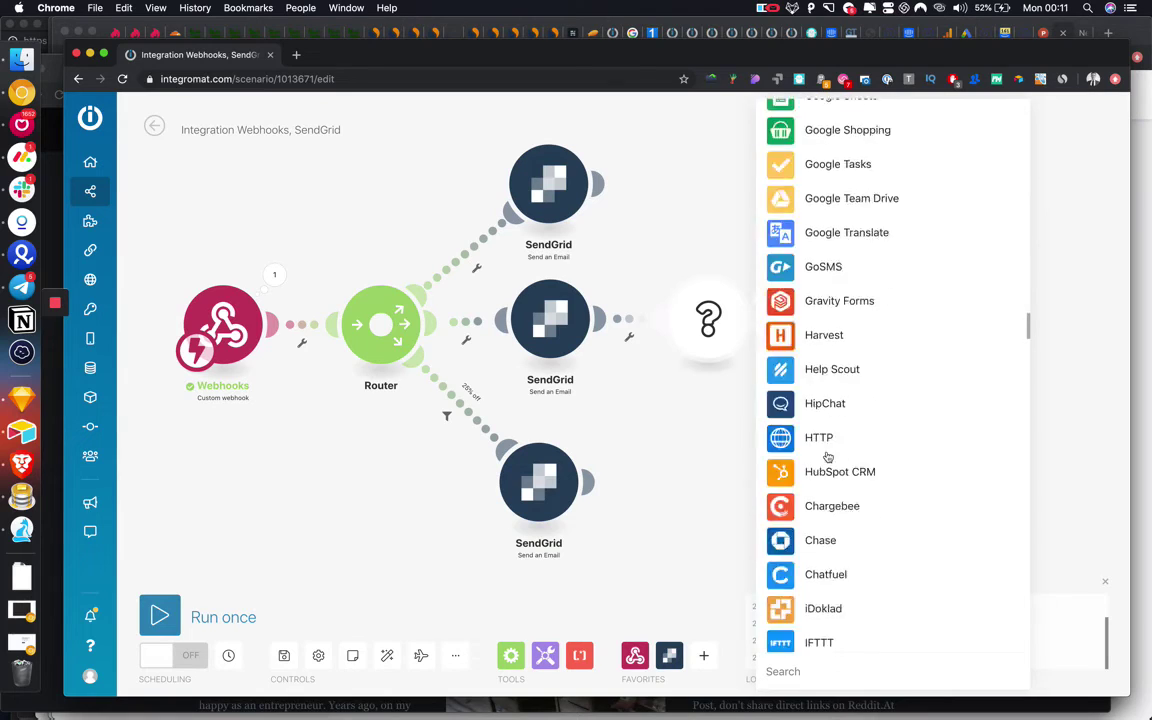
pyautogui.click(656, 417)
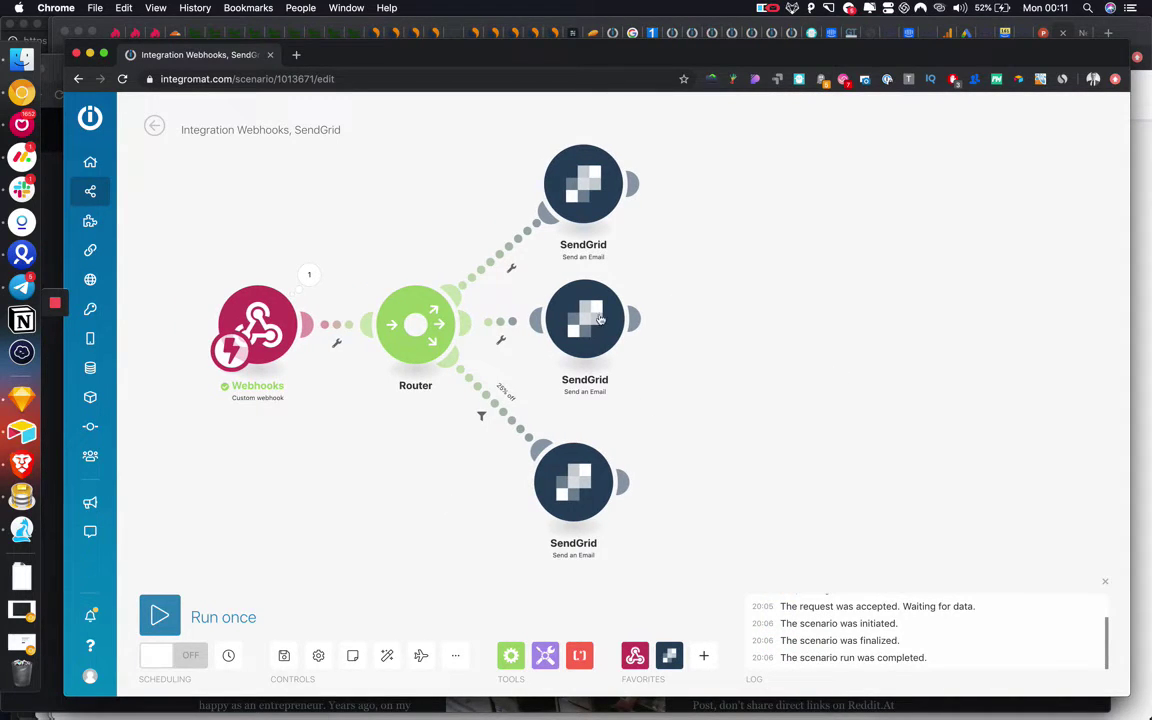
# Run the scenario once, then spin the blog's prize wheel with the suggested email to trigger it.
pyautogui.click(159, 613)
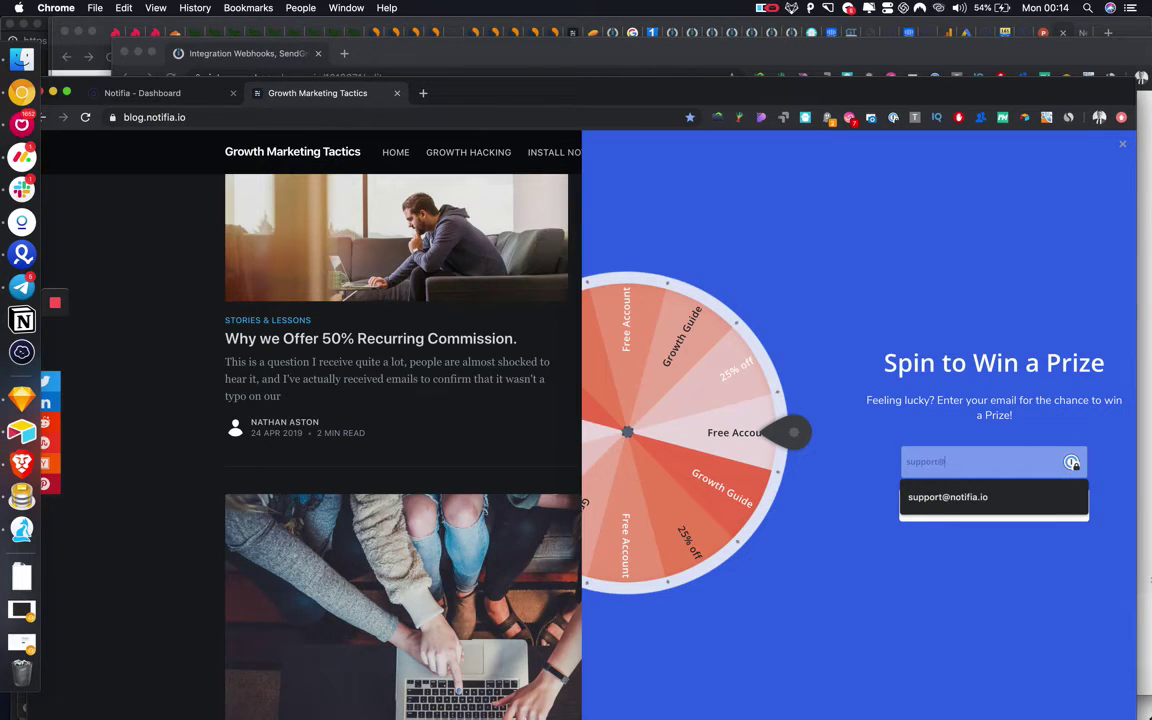
pyautogui.click(947, 497)
pyautogui.click(993, 505)
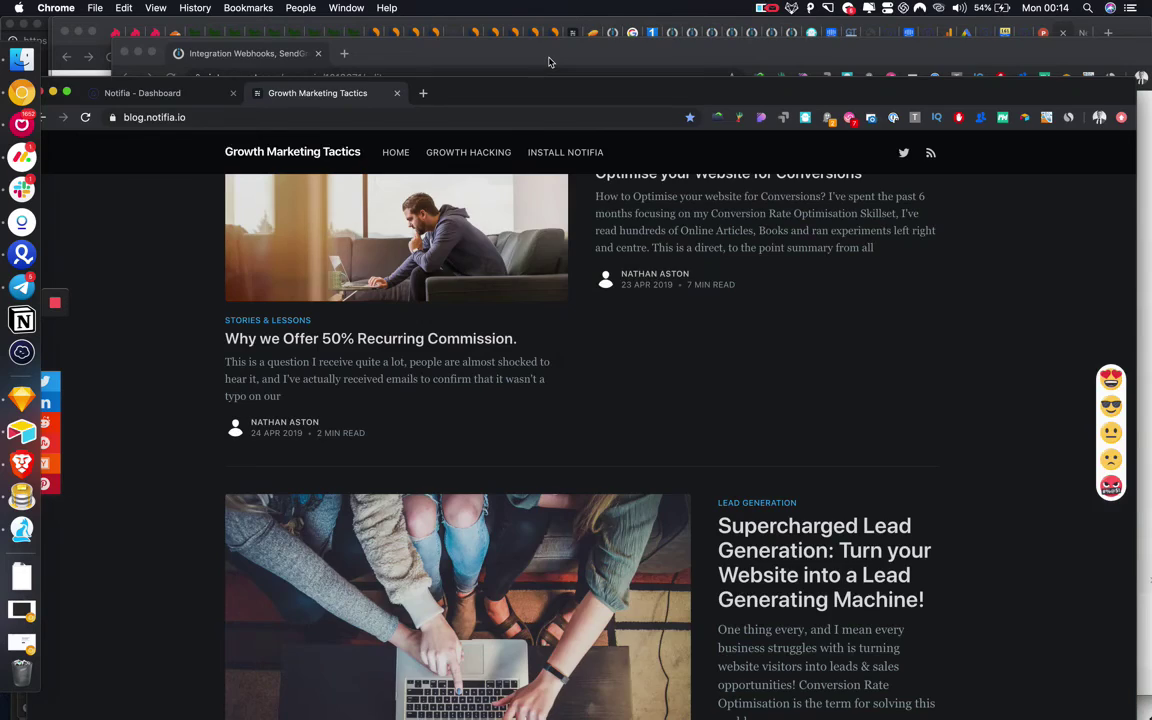
pyautogui.click(548, 62)
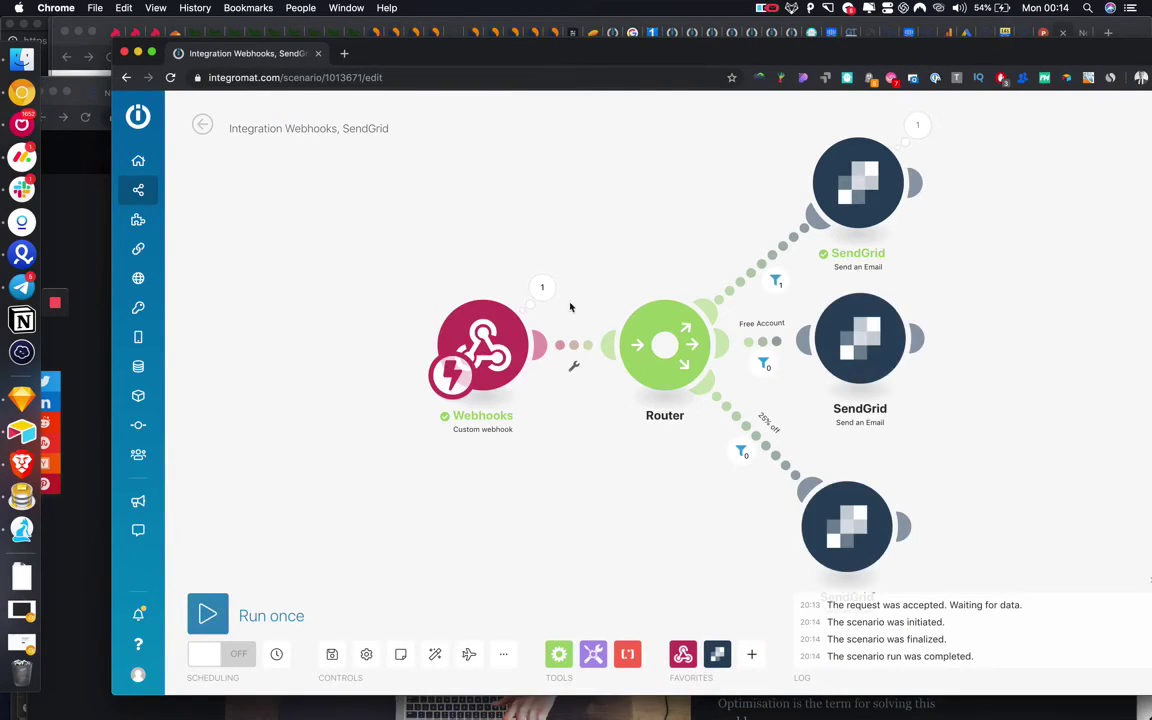
pyautogui.click(921, 128)
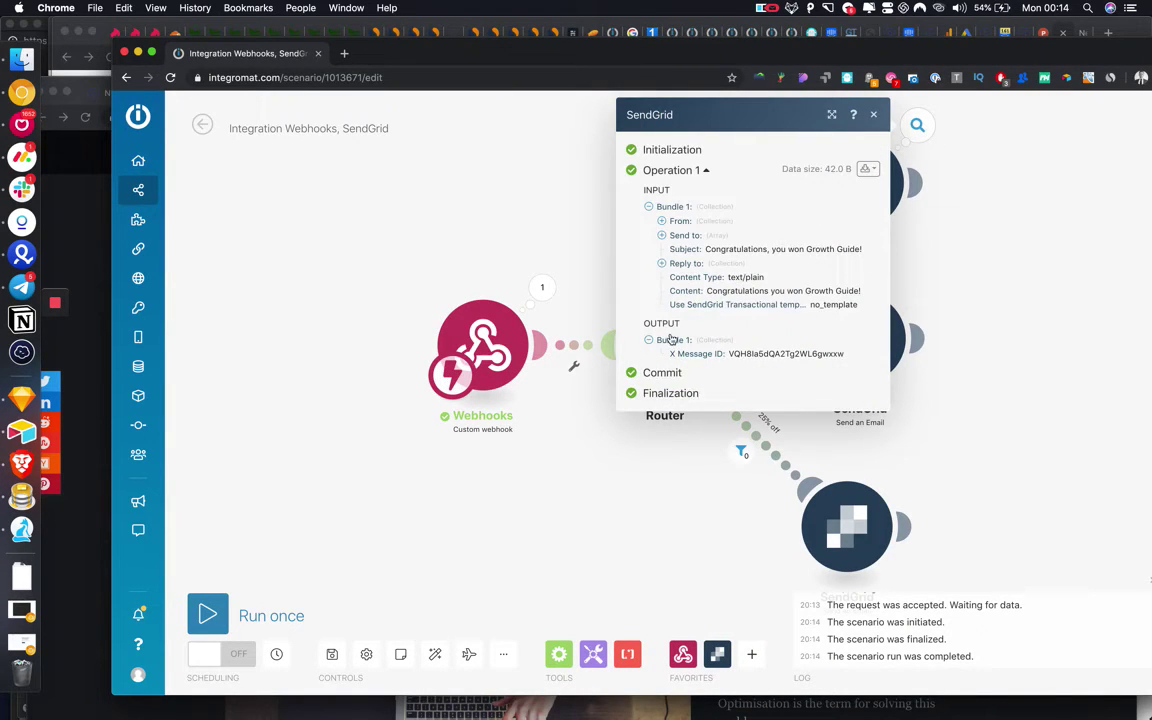
pyautogui.click(543, 288)
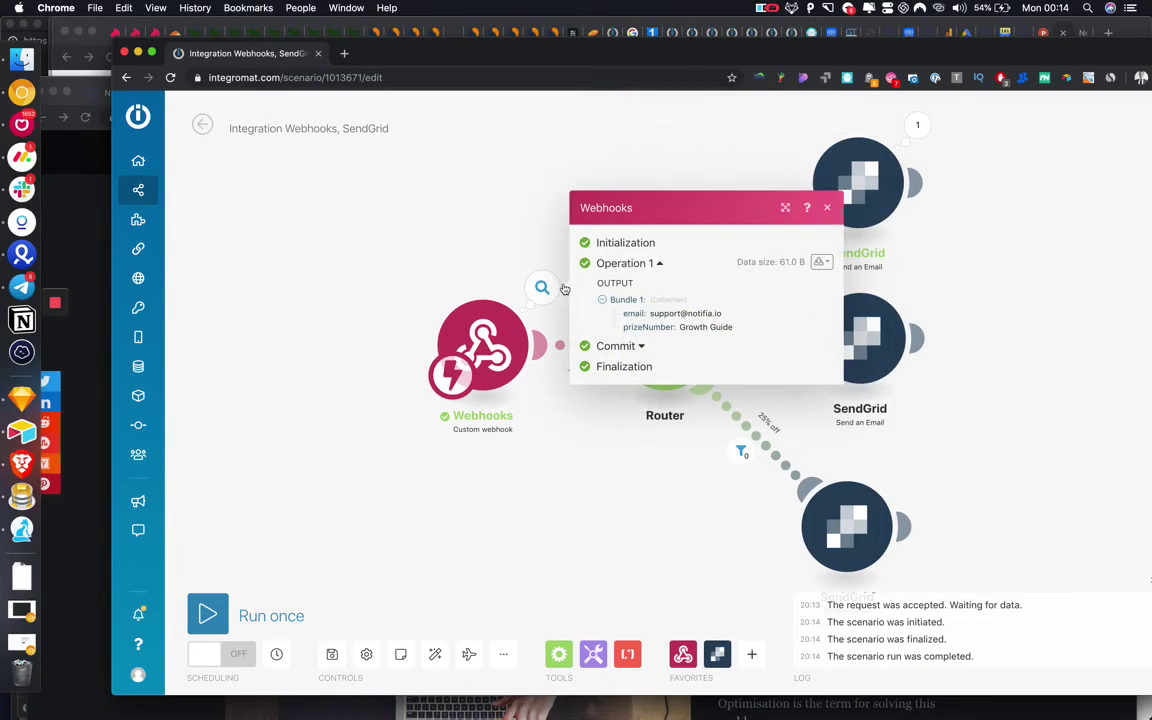
pyautogui.click(535, 200)
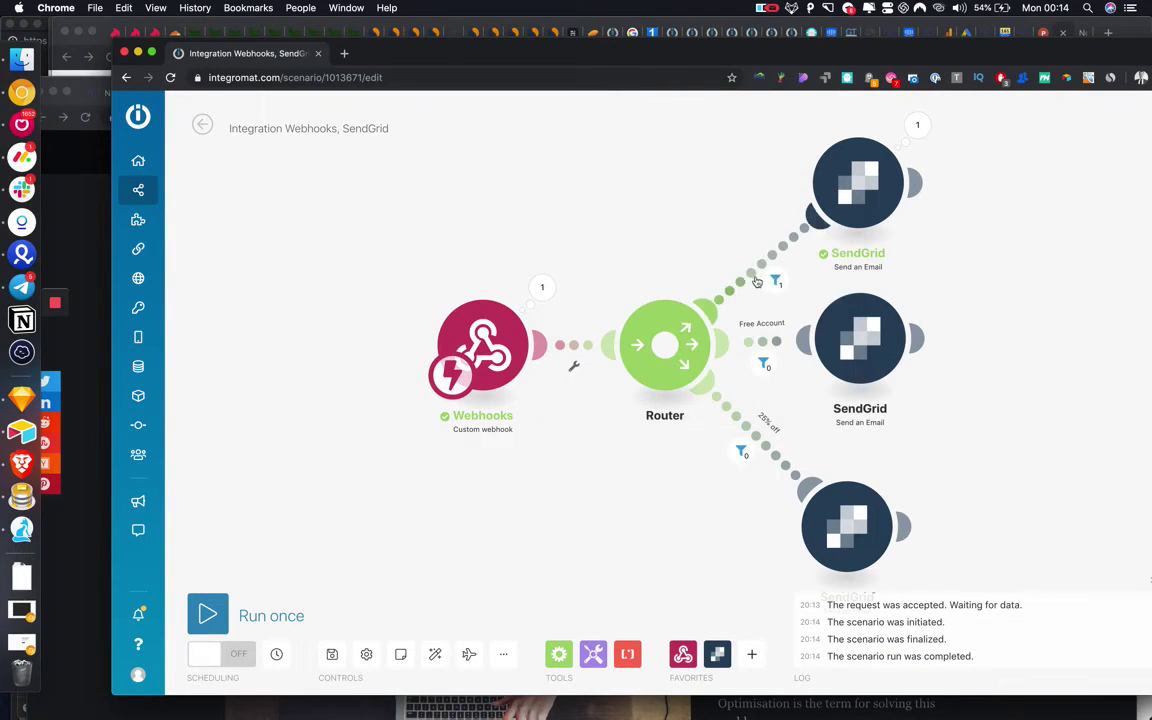
pyautogui.click(772, 281)
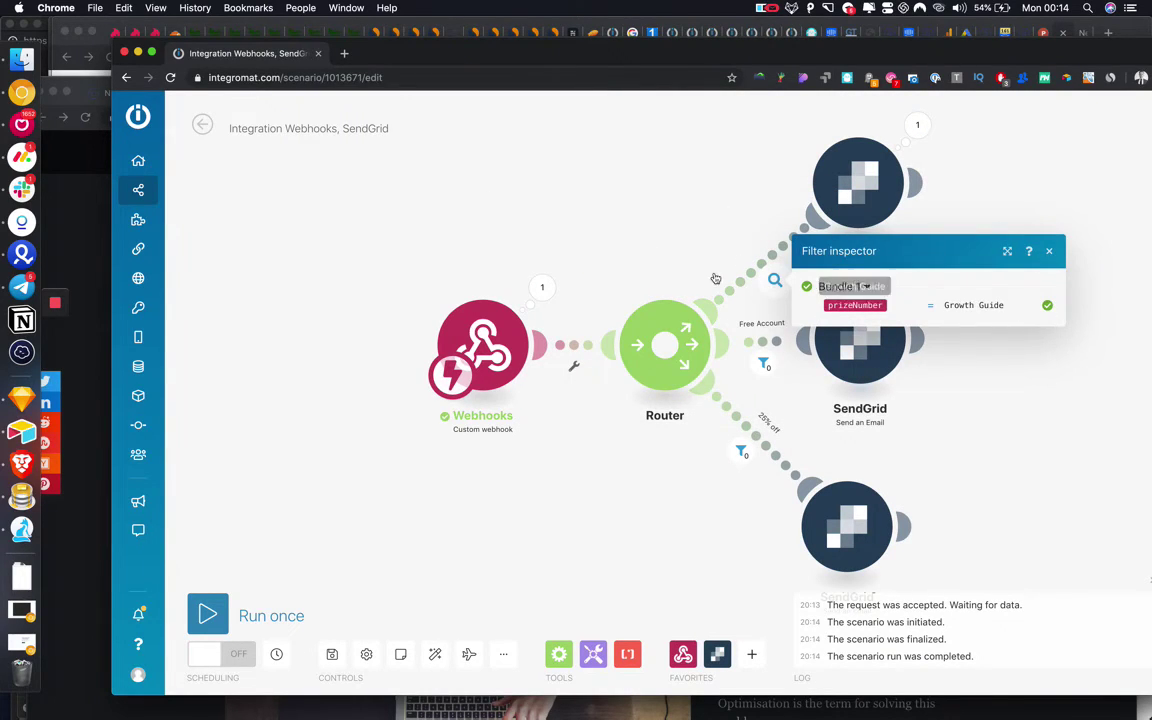
pyautogui.click(858, 180)
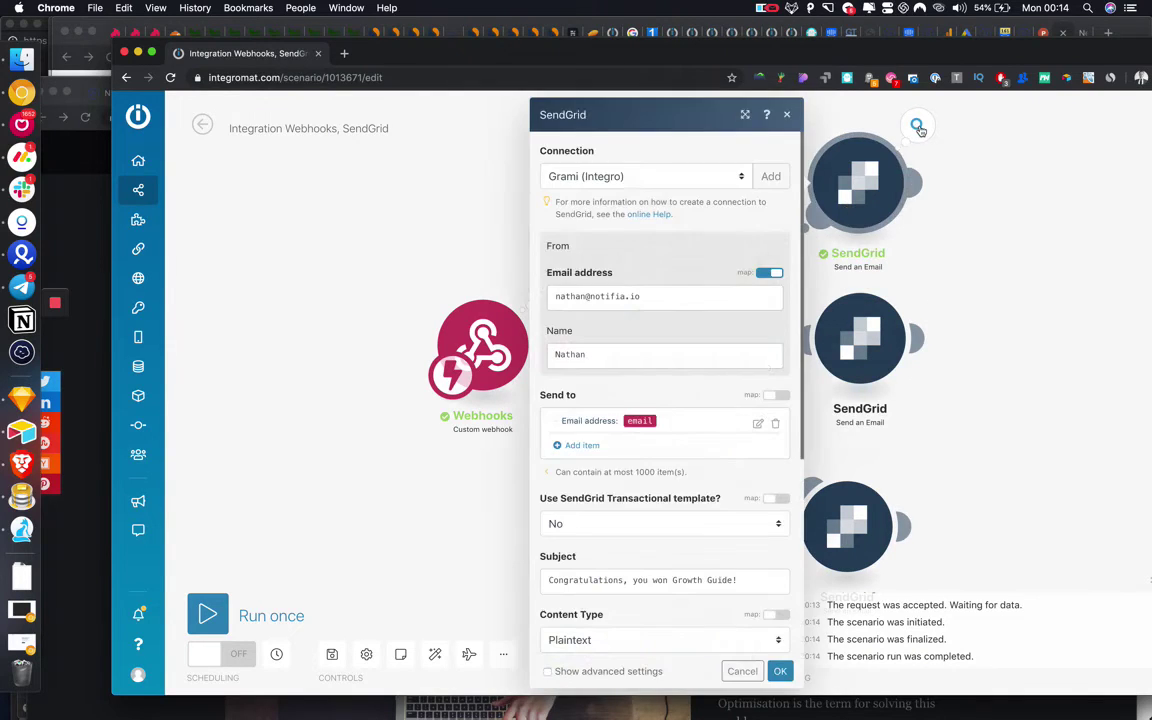
pyautogui.click(918, 128)
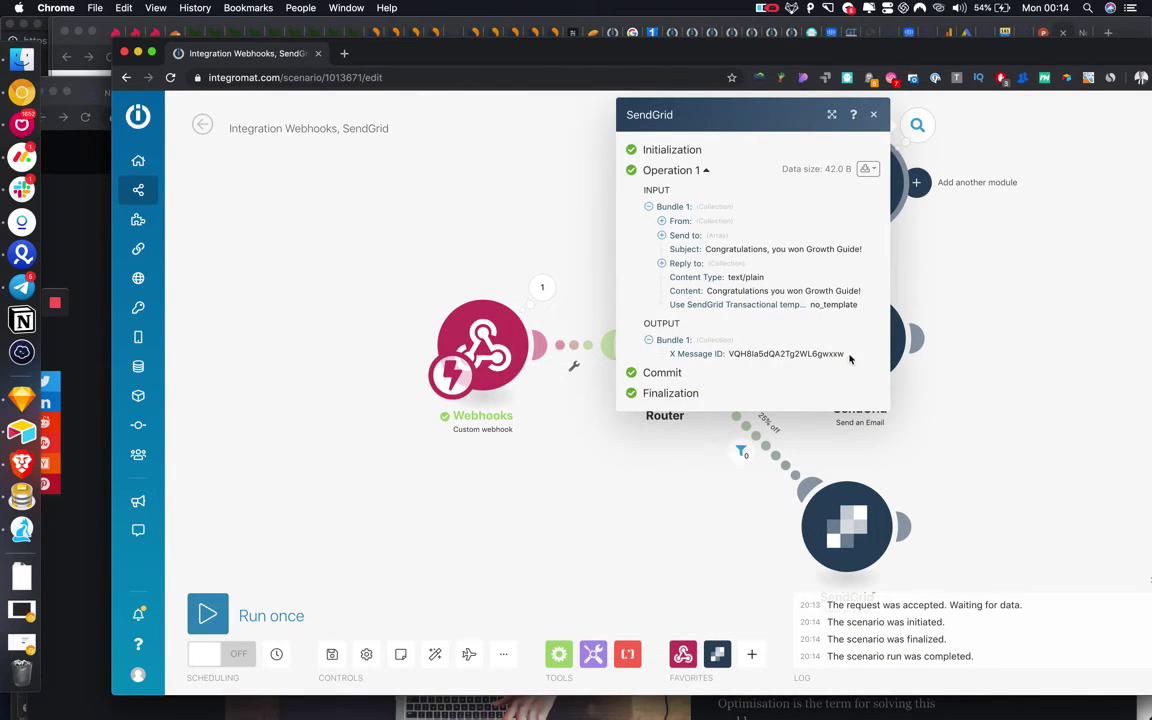
pyautogui.moveTo(849, 358); pyautogui.dragTo(733, 353)
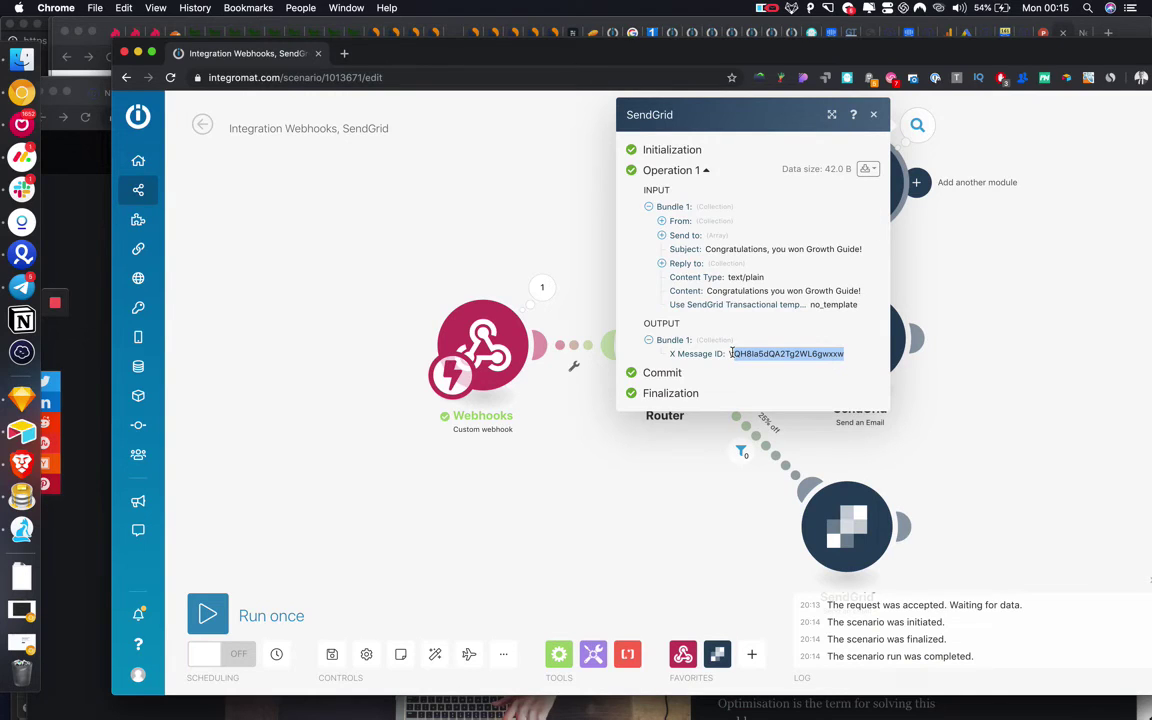
pyautogui.click(569, 478)
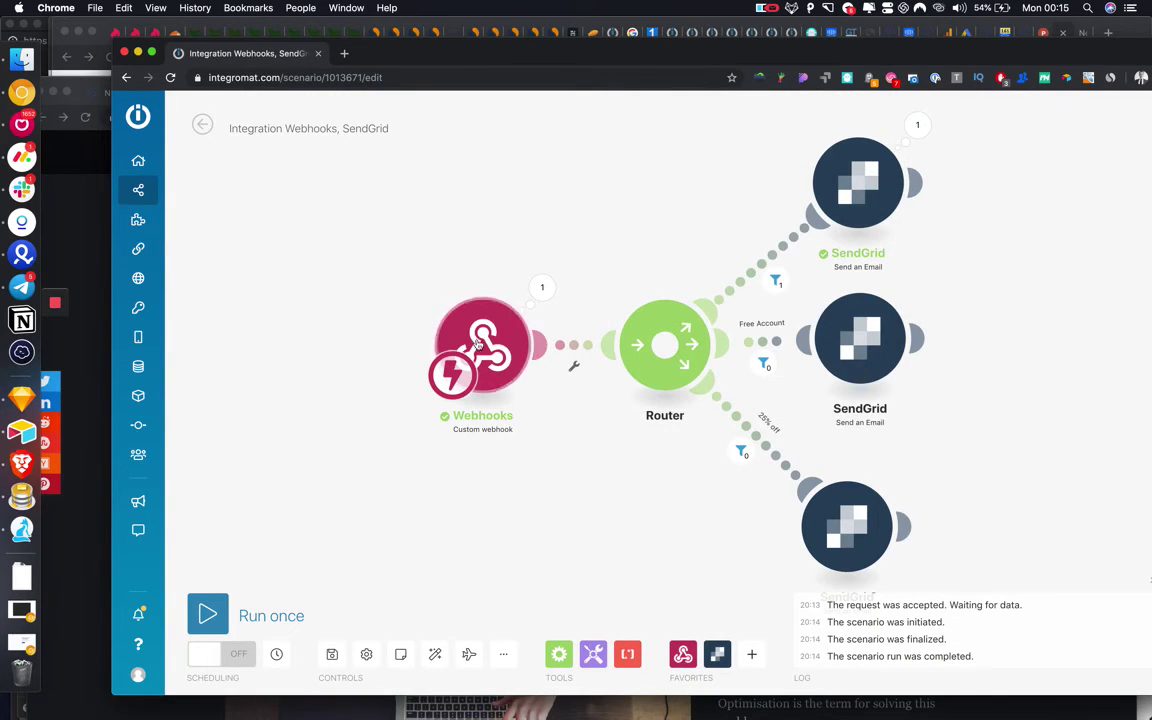
# Move the Webhooks and Router modules left and nudge the top SendGrid module up.
pyautogui.moveTo(478, 343); pyautogui.dragTo(392, 343)
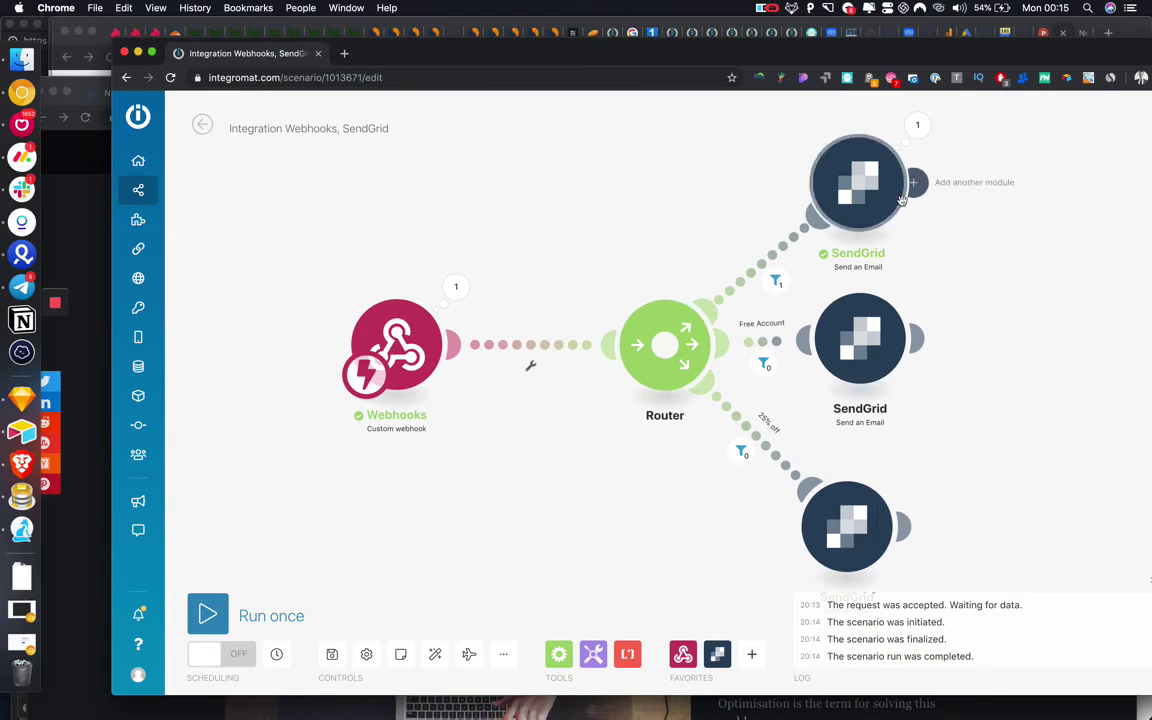
pyautogui.moveTo(688, 340); pyautogui.dragTo(643, 340)
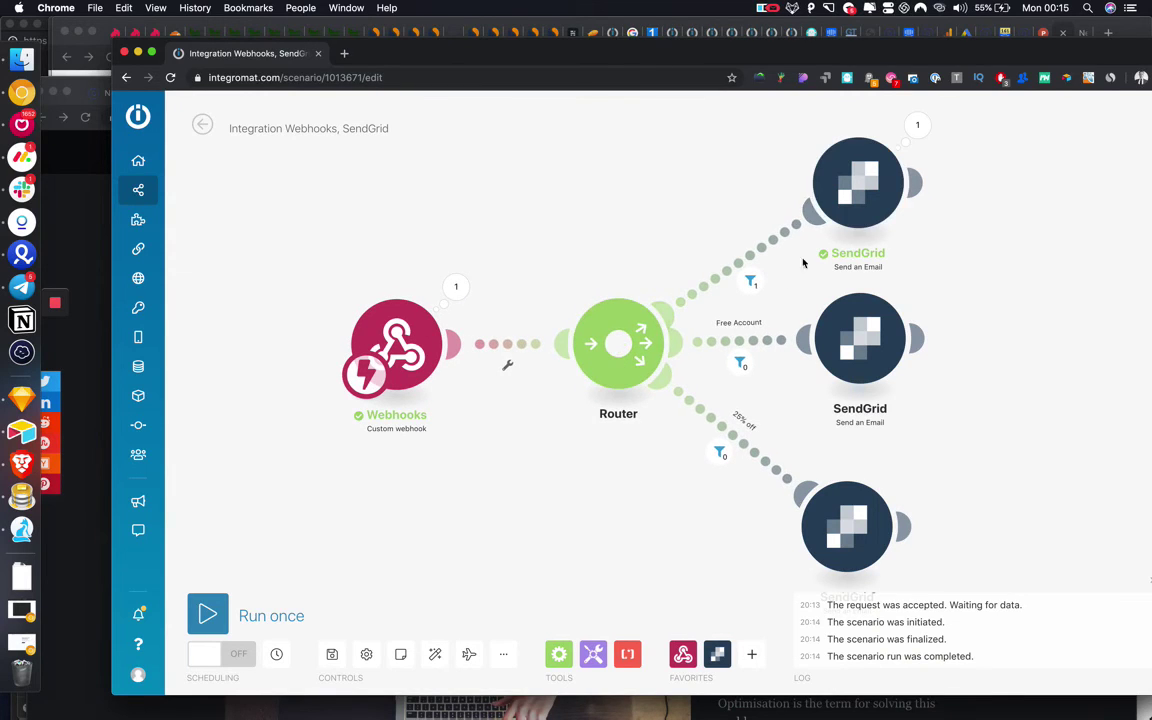
pyautogui.moveTo(850, 185); pyautogui.dragTo(825, 169)
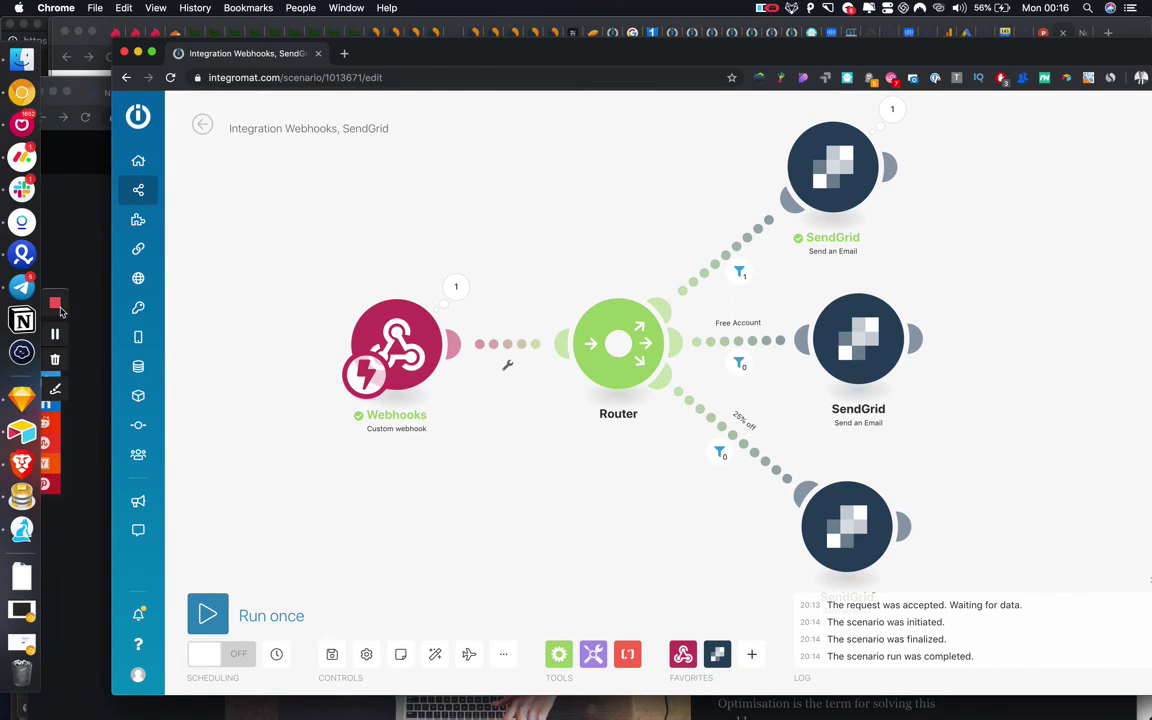
# Pan the canvas to shift the whole scenario left and down.
pyautogui.moveTo(267, 378)
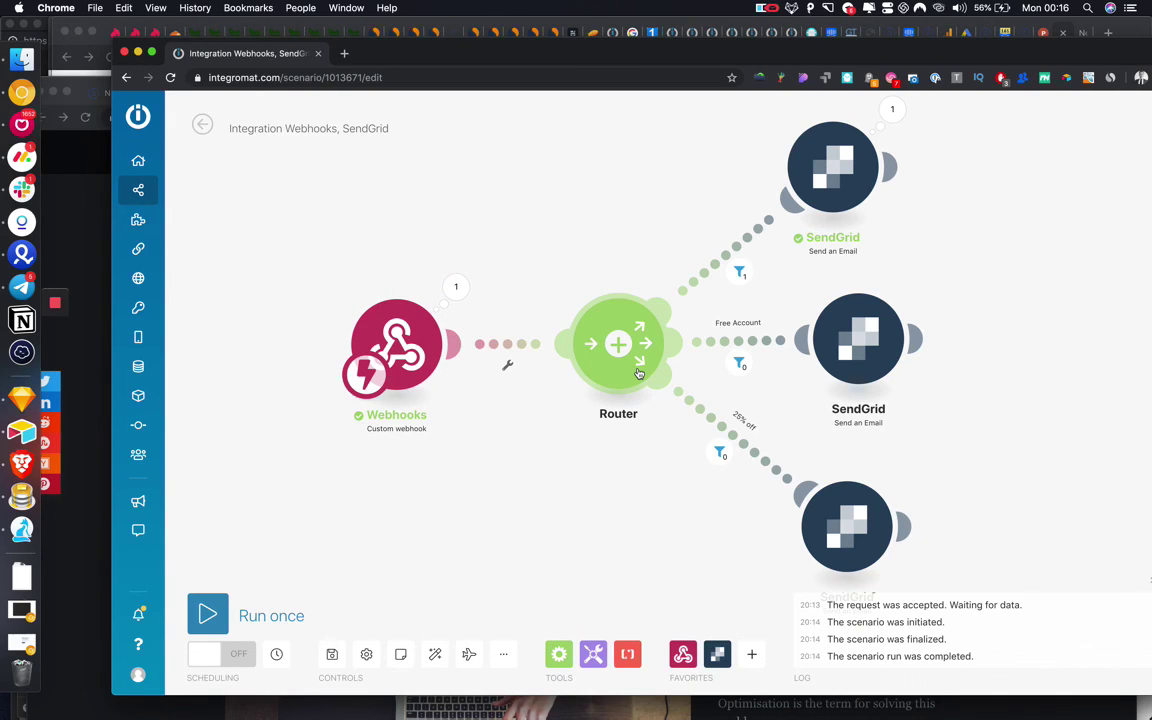
pyautogui.moveTo(635, 189); pyautogui.dragTo(530, 231)
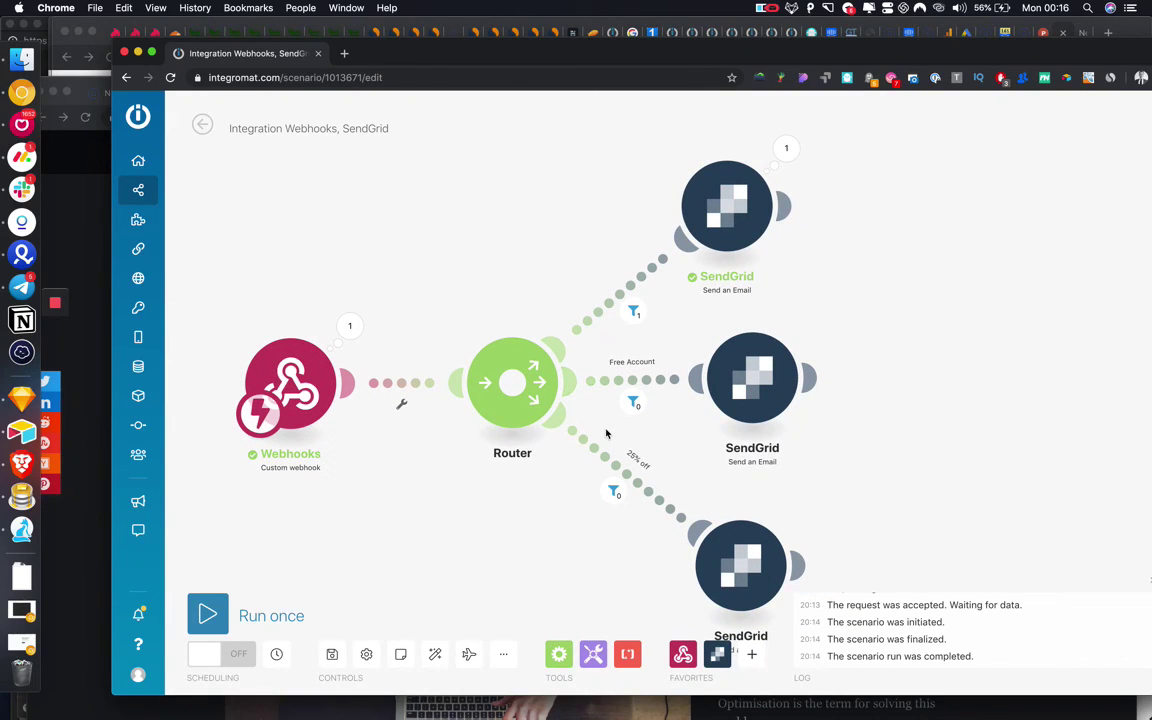
pyautogui.moveTo(59, 306)
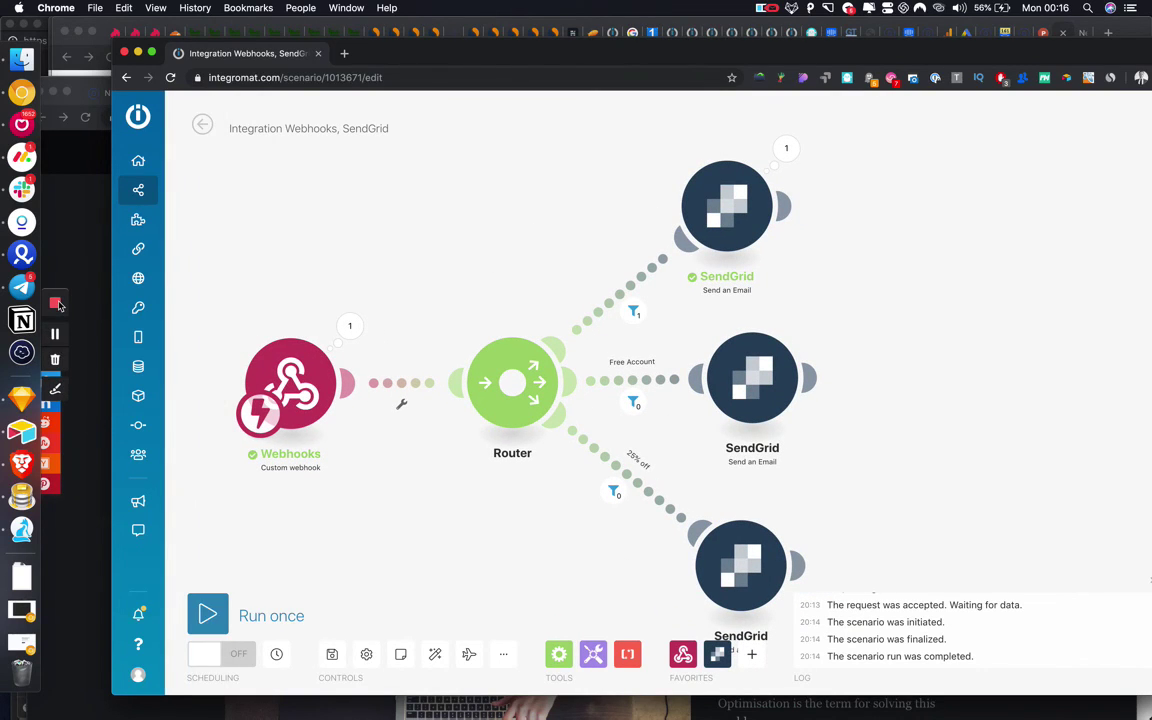